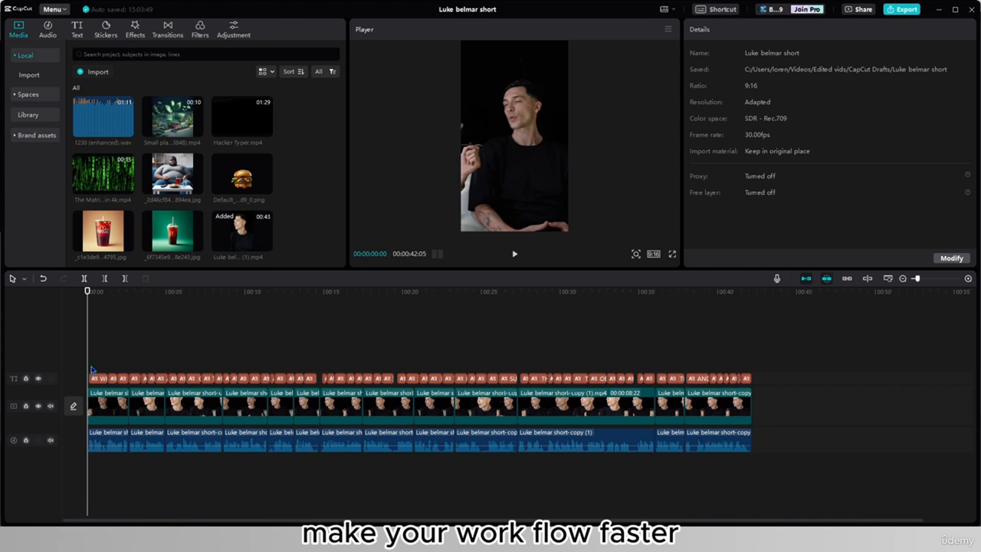
- Place the Small plant growing clip above the main footage at about 00:00:01:27 and enlarge it to 178% to fill the frame
left_click_drag(90, 375, 117, 360)
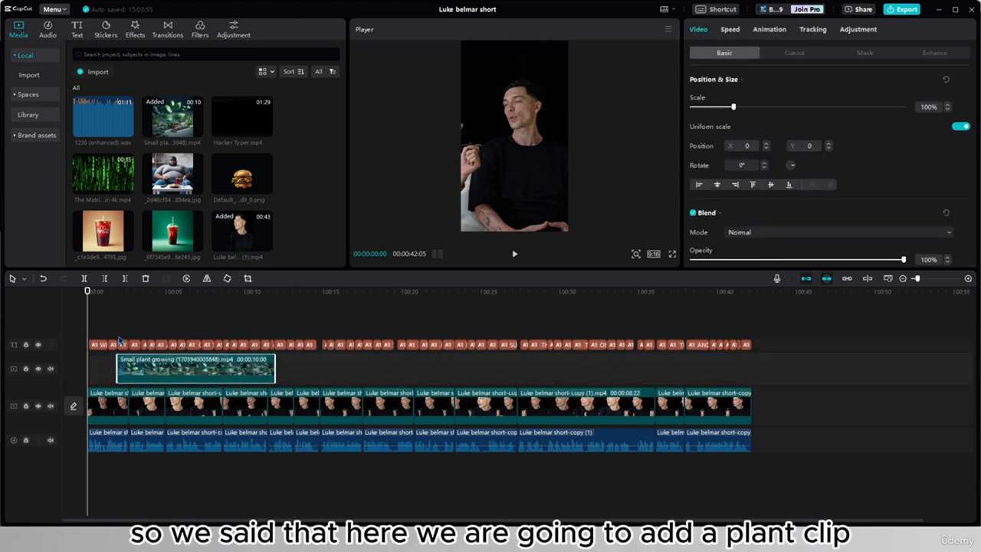
left_click(119, 339)
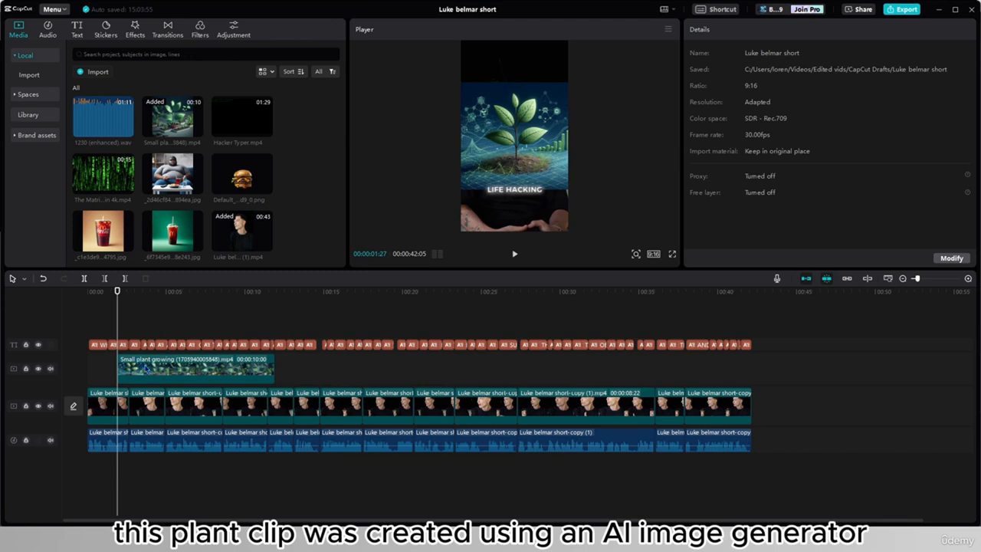
left_click(146, 381)
left_click_drag(462, 193, 420, 230)
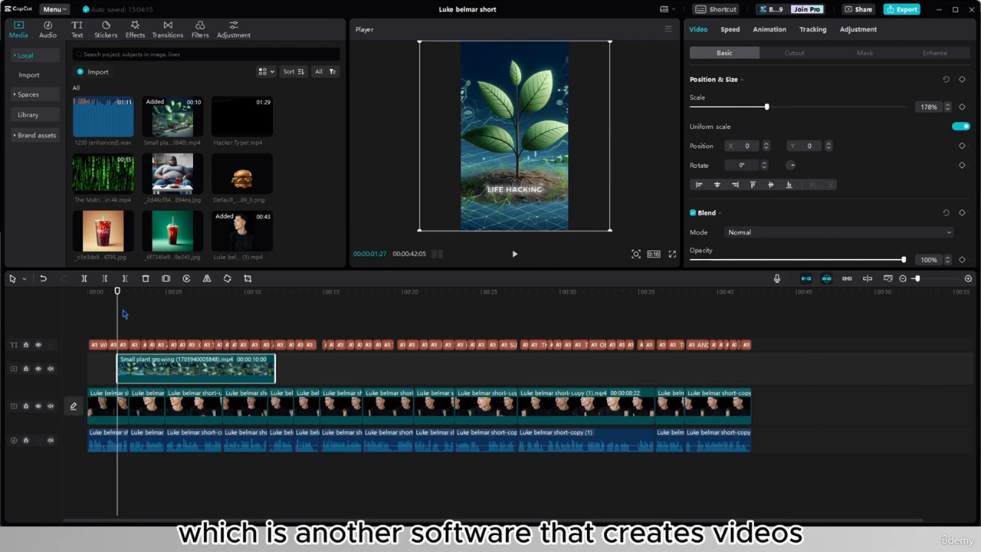
- Mute the main footage's audio track and play back the plant section to judge how much is needed
left_click(50, 439)
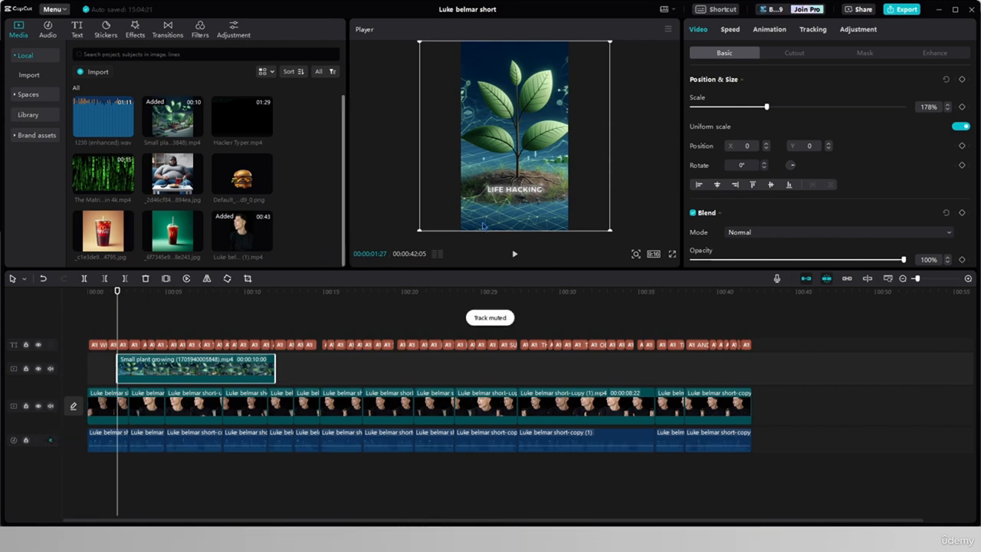
key("space")
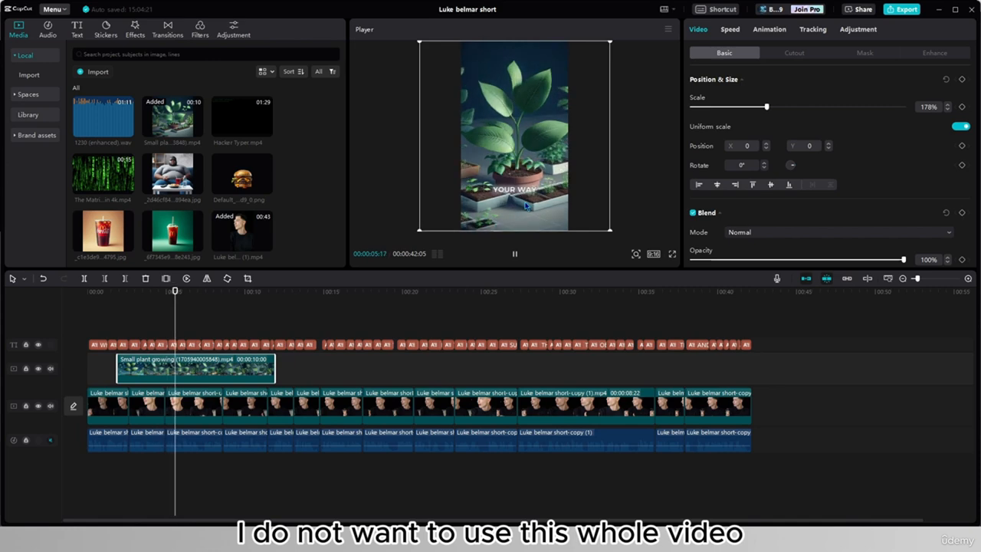
key("space")
- Split the plant clip at 00:00:03:24 and delete the part after the cut
left_click(128, 319)
left_click(147, 330)
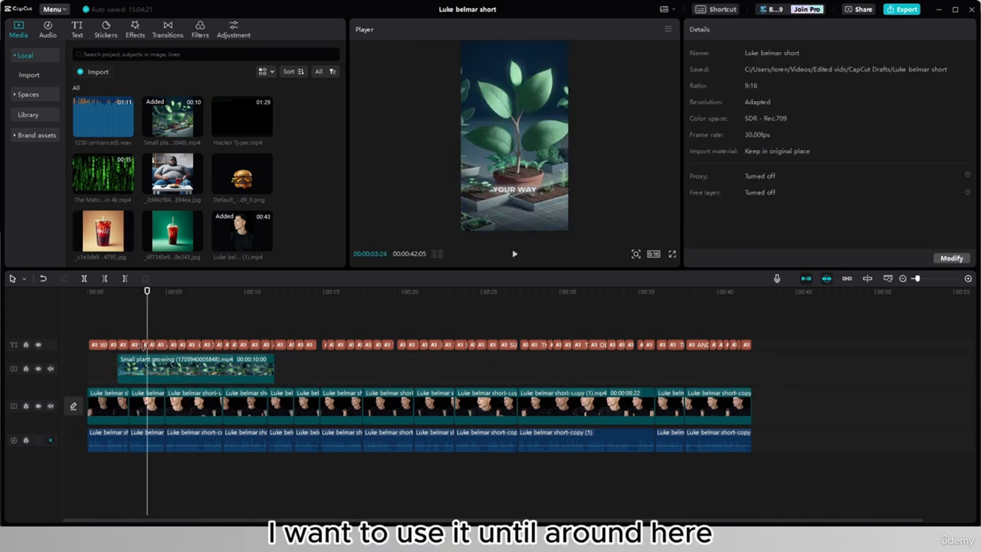
left_click(161, 368)
key("ctrl+b")
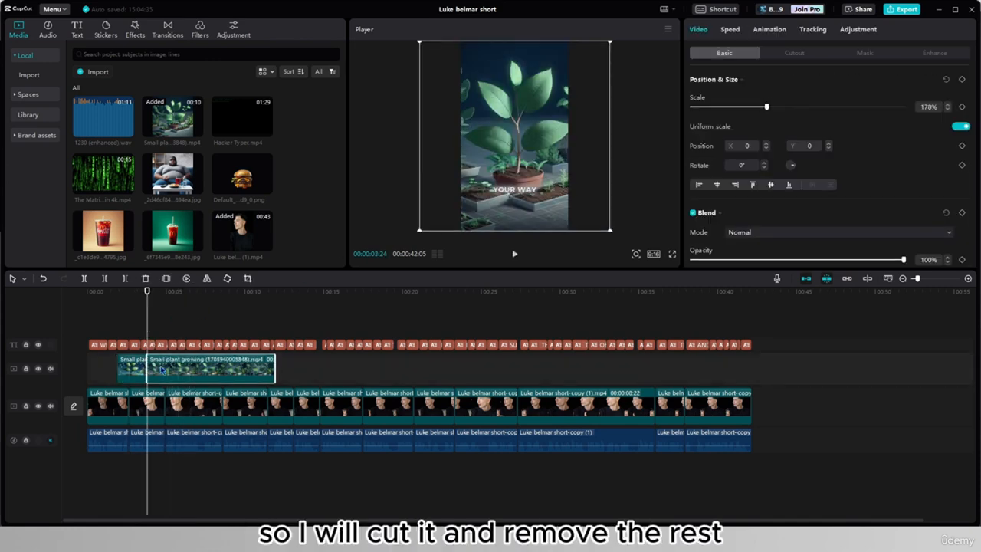
key("Delete")
- Add the Hacker Typer clip on a new track above the plant clip, starting at 00:00:02:14
left_click(117, 338)
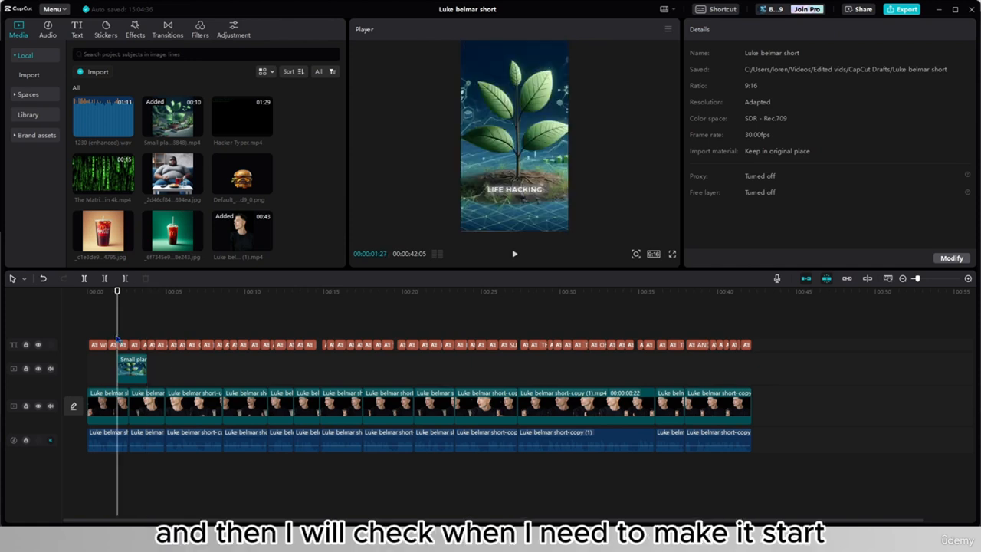
left_click(108, 291)
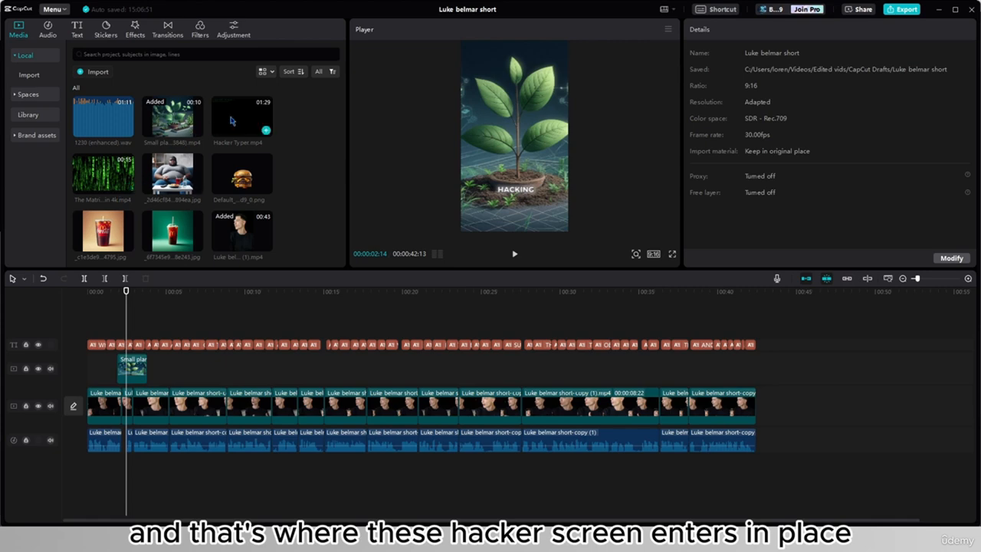
left_click_drag(239, 121, 127, 344)
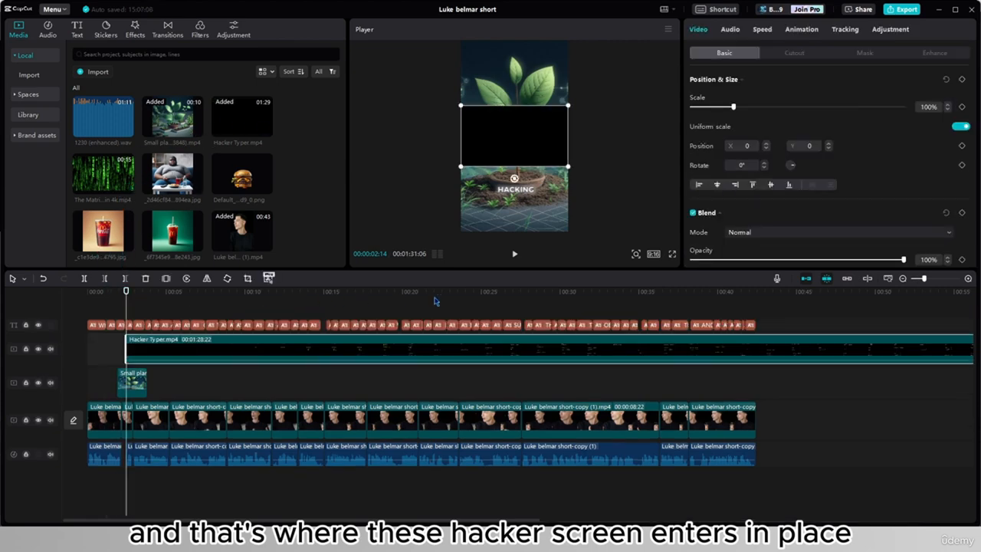
- Find a section of the Hacker Typer clip filled with code and split it out at 00:00:39:22 and 00:00:52:00
left_click(596, 312)
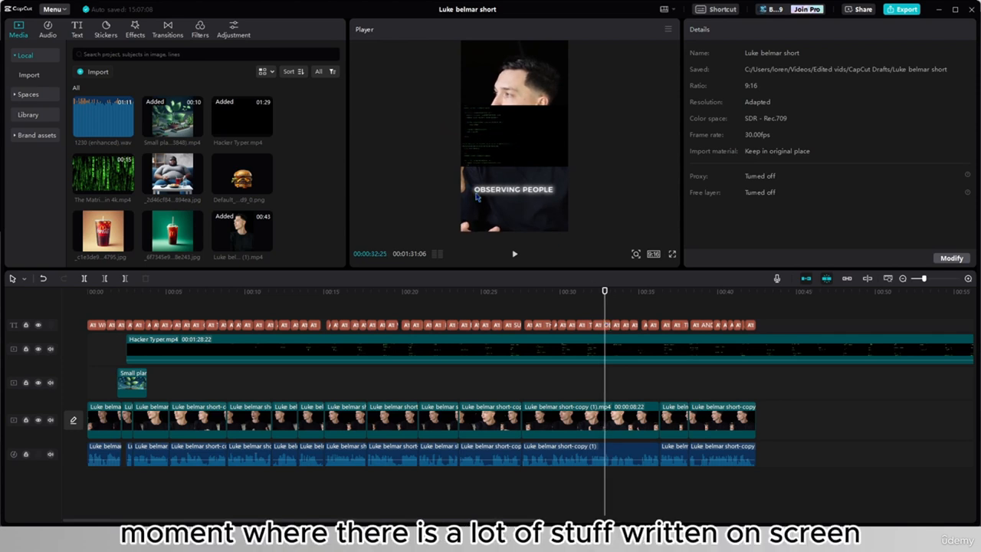
left_click(196, 310)
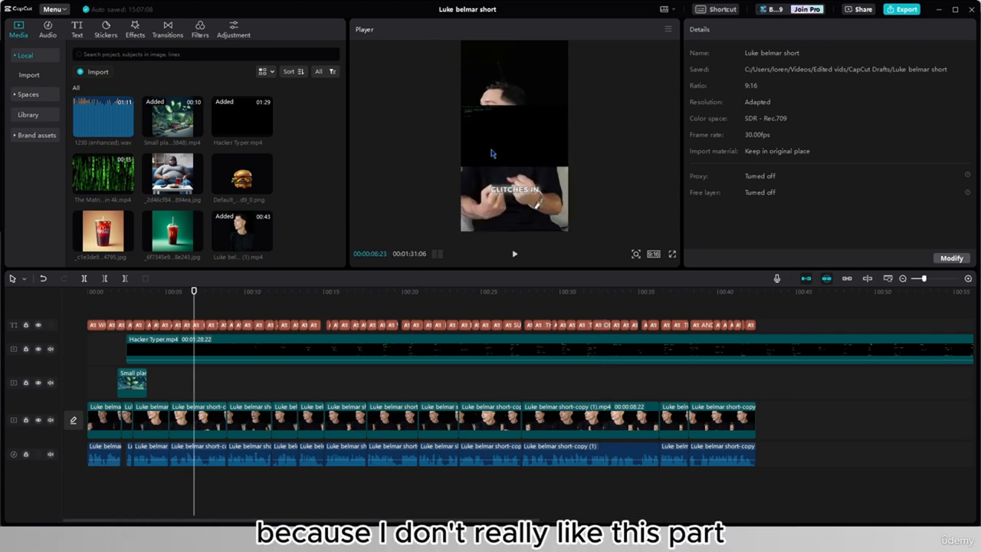
left_click_drag(194, 315, 712, 314)
left_click(735, 354)
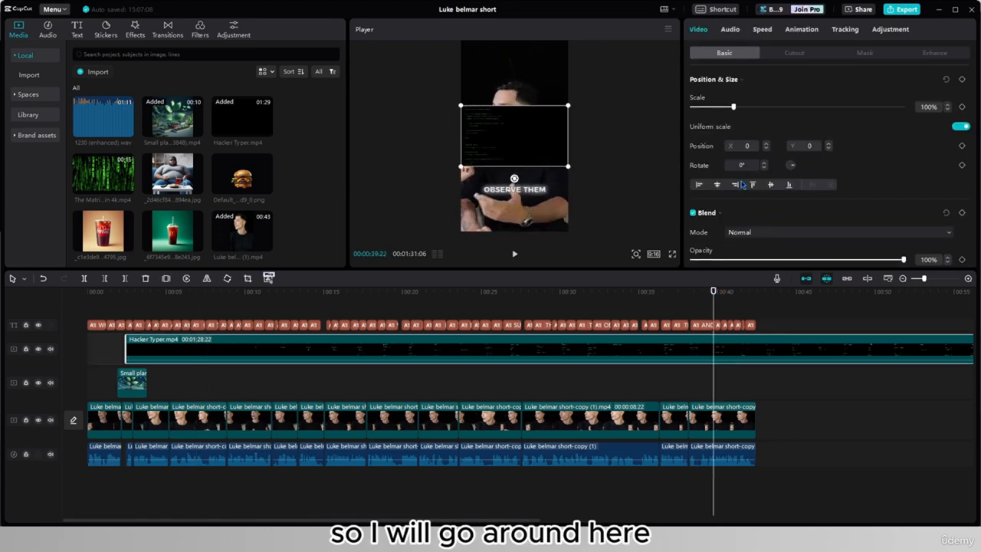
key("ctrl+b")
left_click_drag(874, 308, 907, 308)
left_click(905, 342)
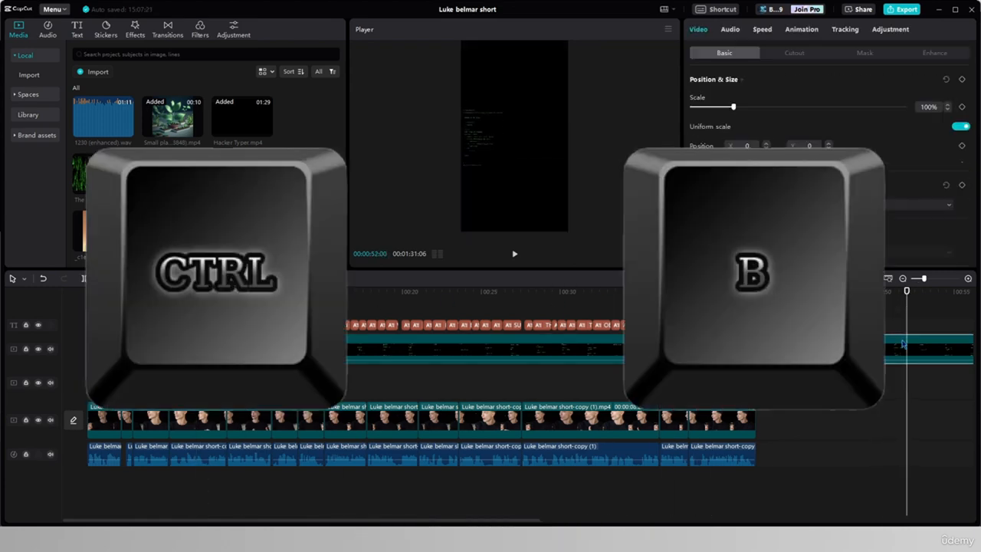
key("ctrl+b")
- Move the cut-out Hacker Typer section back above the plant clip and delete the two leftover pieces
left_click_drag(797, 351, 221, 345)
left_click(467, 377)
key("Delete")
left_click(922, 384)
key("Delete")
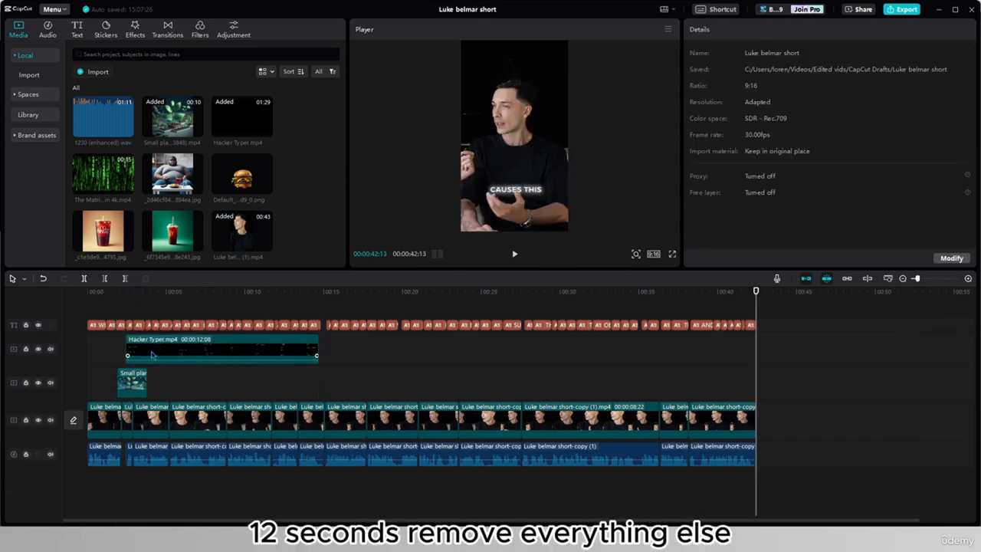
- Enlarge the Hacker Typer clip to 313%, shift it horizontally to X 2297 and set its blend mode to Screen
left_click(116, 341)
left_click(126, 345)
left_click_drag(308, 251, 296, 254)
left_click_drag(504, 166, 616, 167)
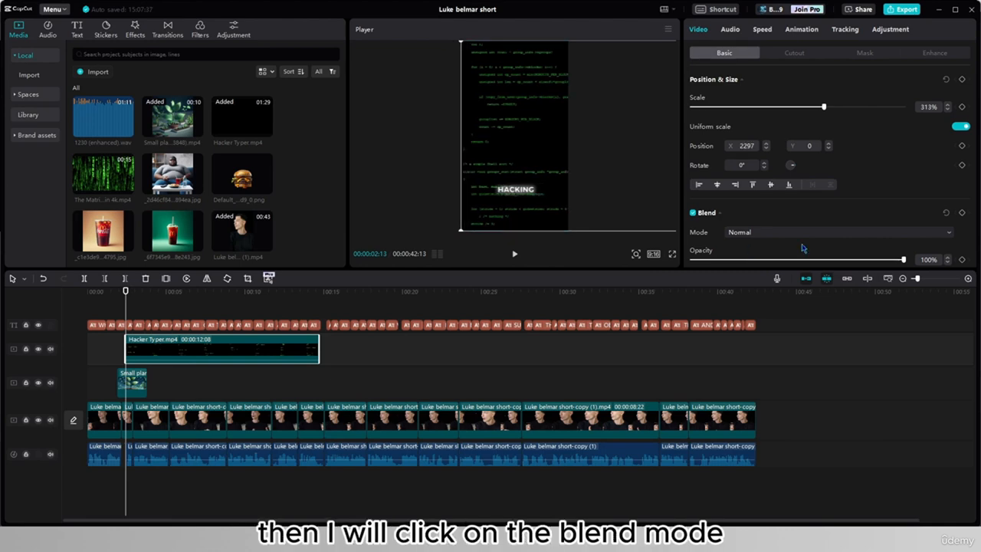
left_click(769, 239)
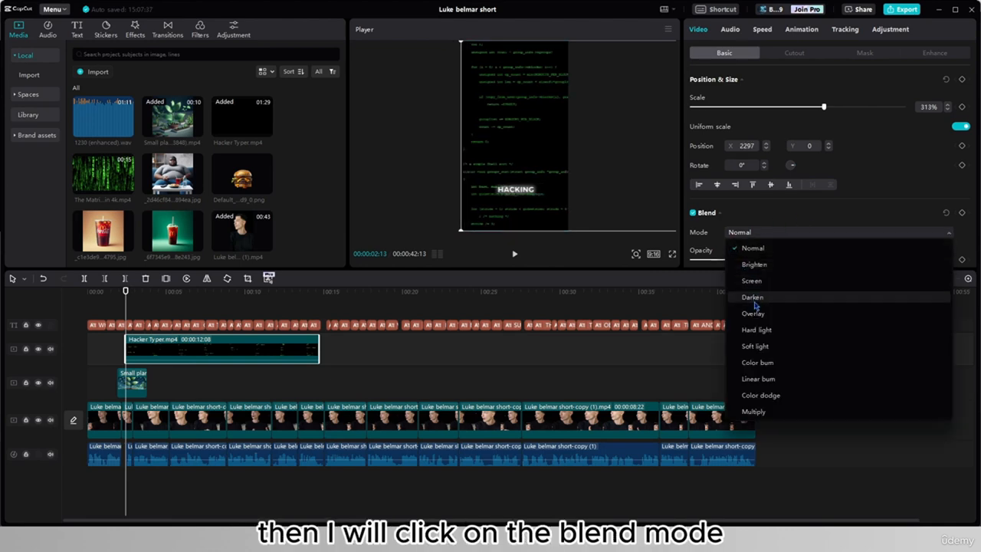
left_click(737, 281)
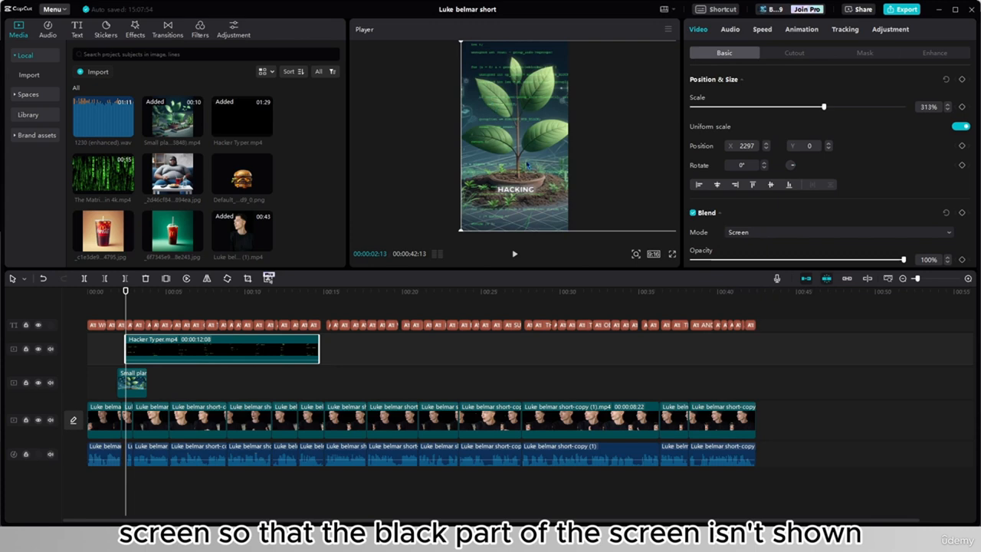
- Give the Hacker Typer clip an entrance animation of about 1 second and play back the opening
left_click(166, 291)
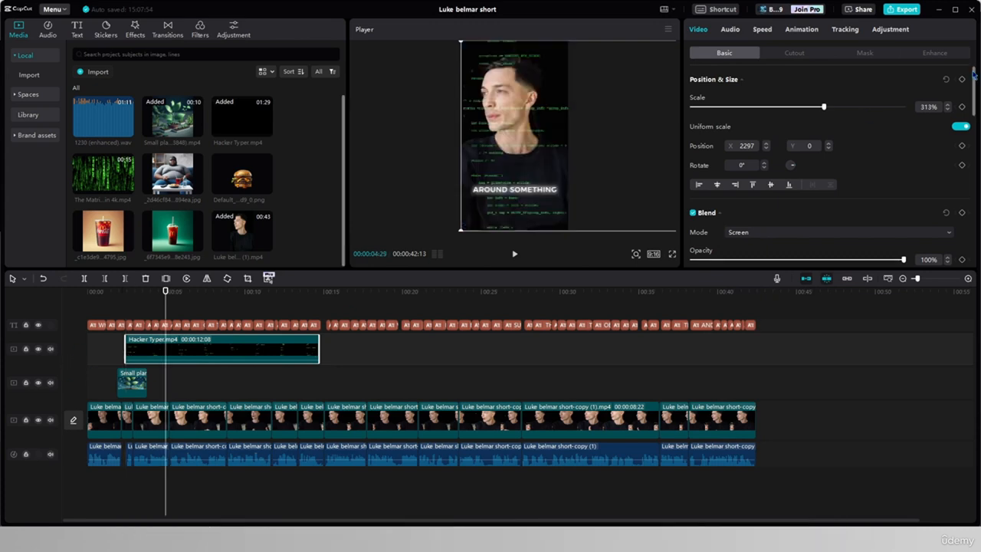
left_click(802, 29)
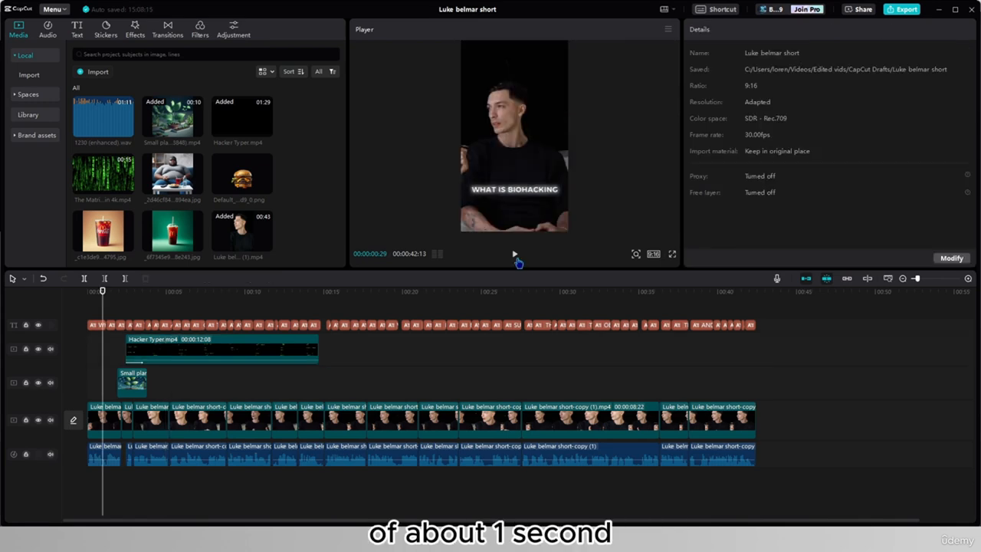
left_click(516, 259)
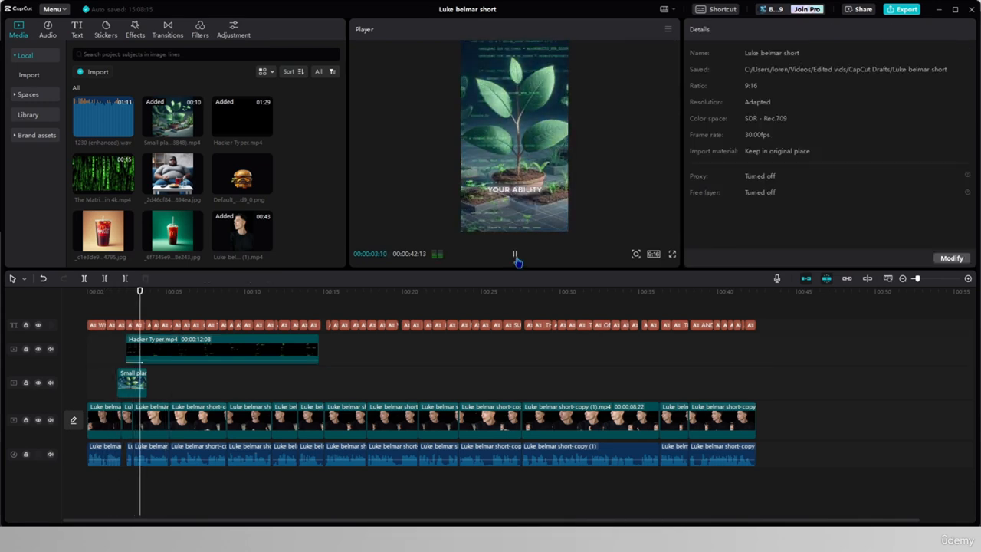
left_click(516, 259)
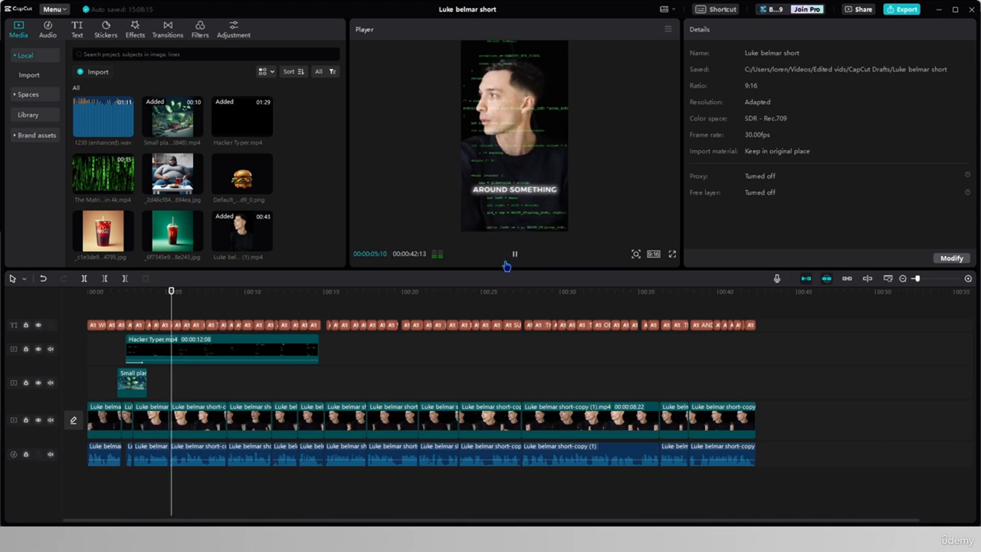
- Set the Hacker Typer clip's playback speed to 3.0x
left_click(245, 351)
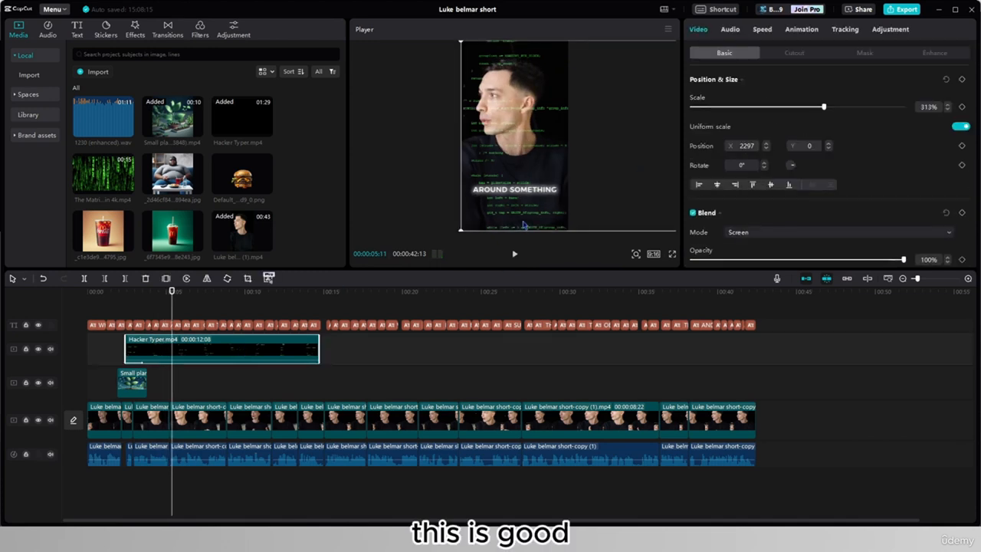
left_click(762, 29)
left_click_drag(737, 95, 800, 104)
left_click(126, 318)
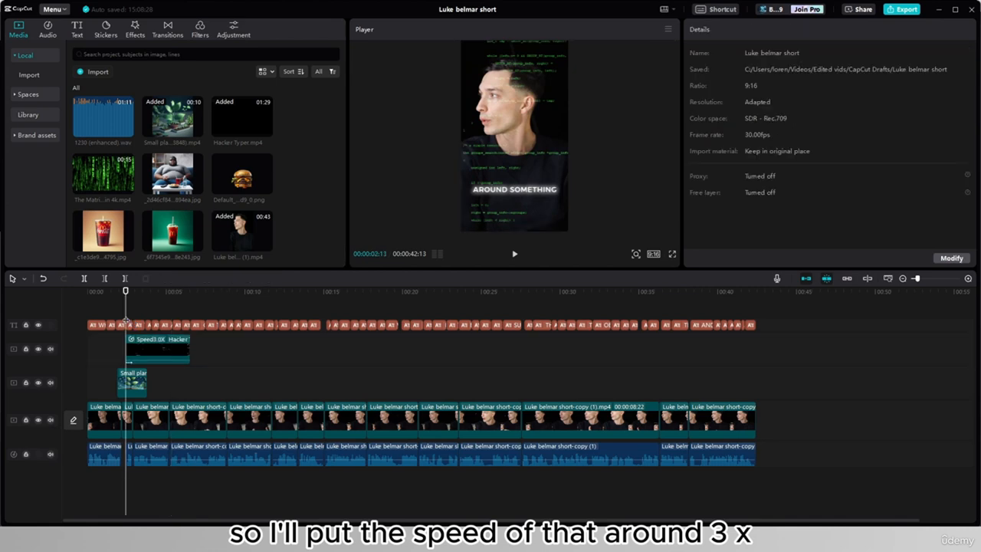
- Trim the end of the Hacker Typer clip to match the plant clip's end and play back the section
left_click_drag(188, 351, 145, 353)
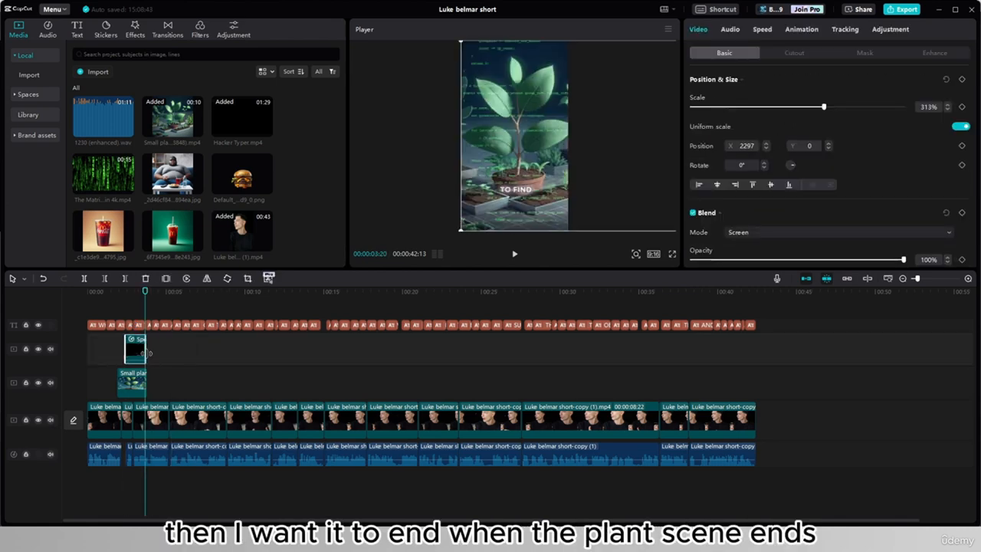
left_click(108, 360)
left_click(514, 254)
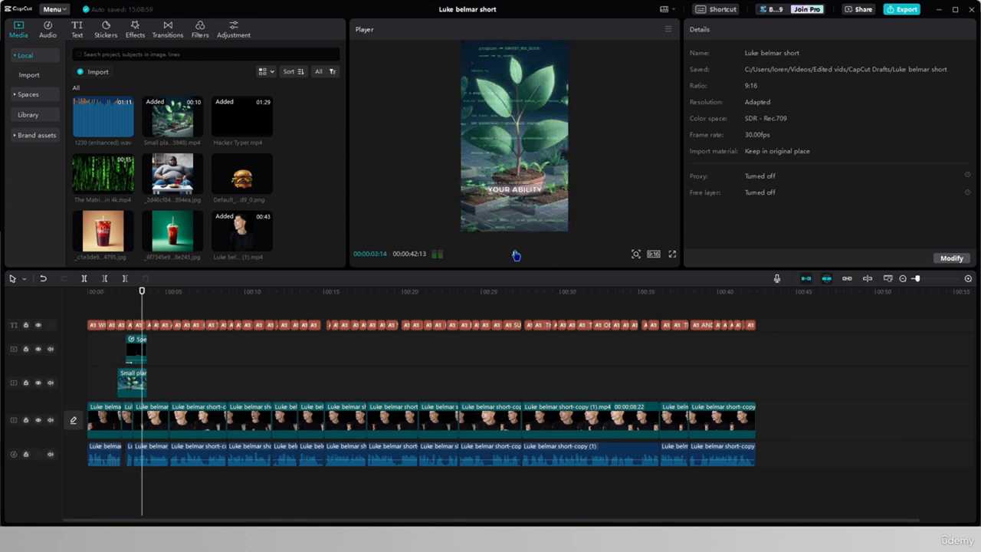
left_click(515, 253)
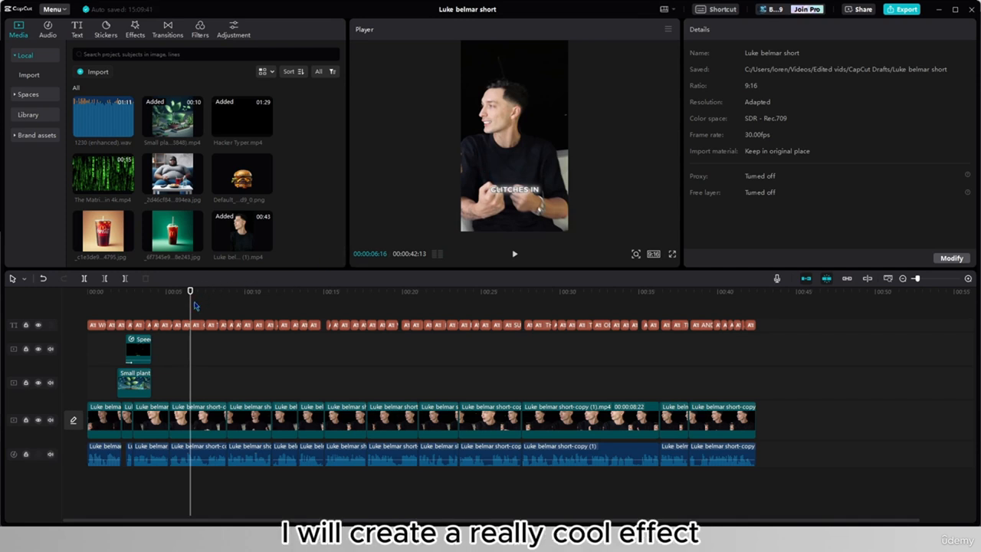
- Place the Matrix raining code clip at about 6 seconds above the footage, enlarged to 317% with its blend mode set to Screen
mouse_move(121, 185)
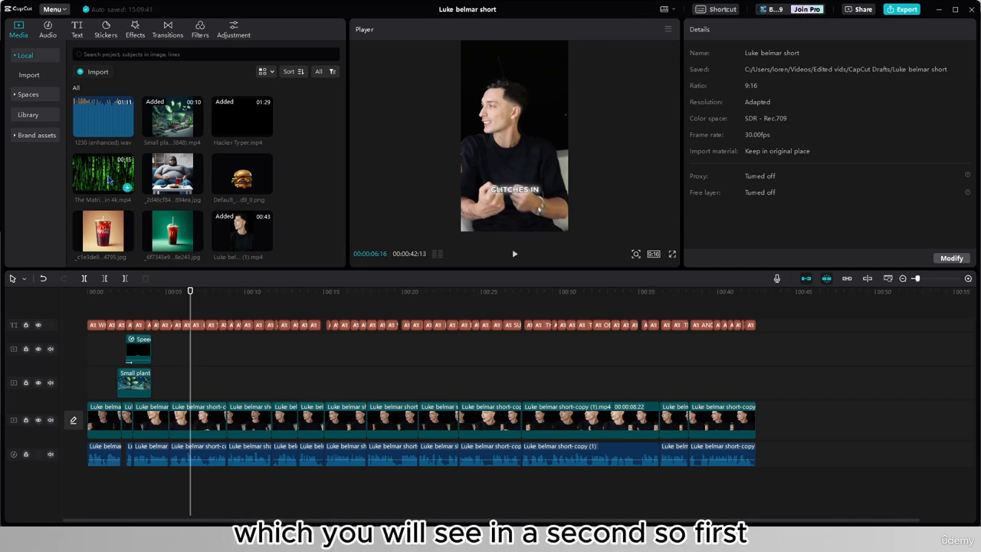
left_click_drag(111, 181, 186, 350)
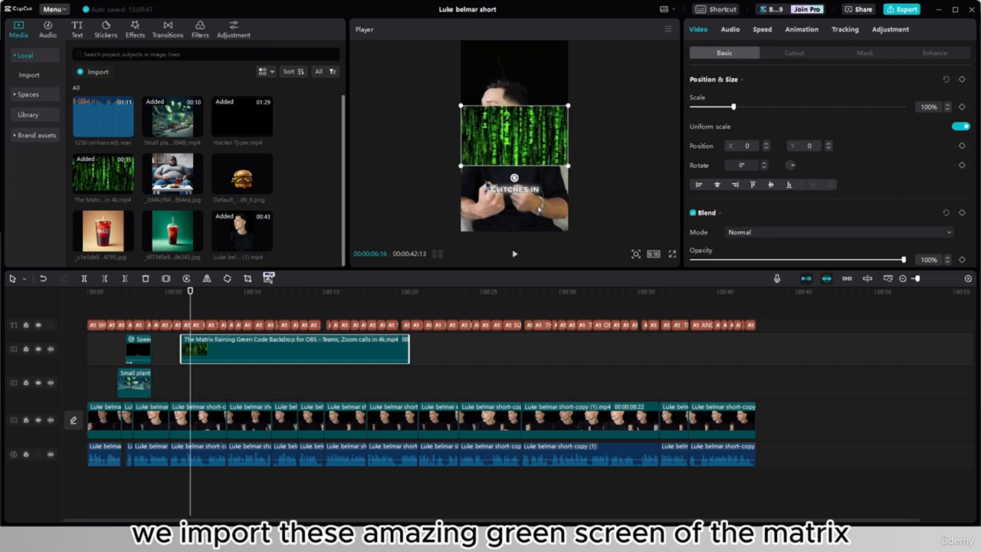
left_click_drag(461, 166, 270, 253)
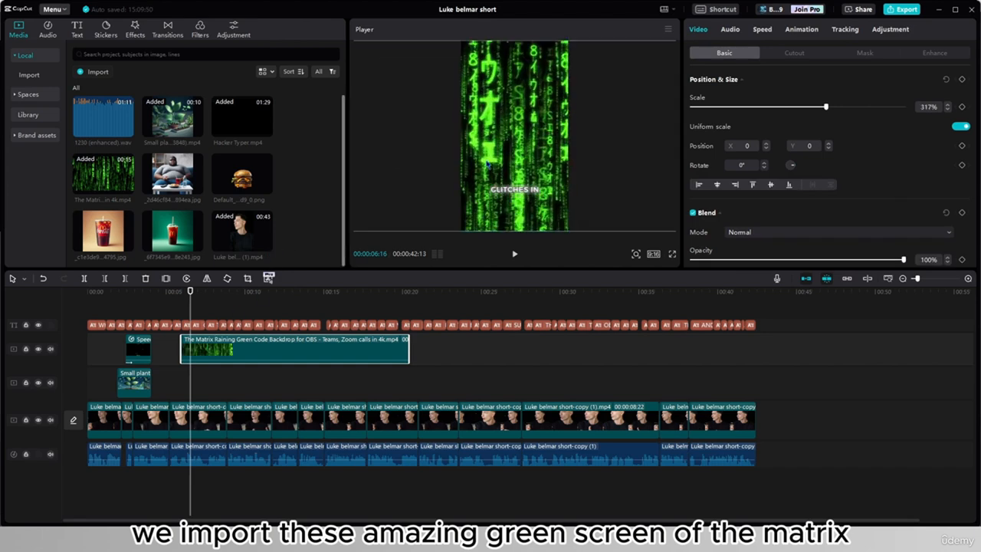
left_click(739, 234)
left_click(762, 284)
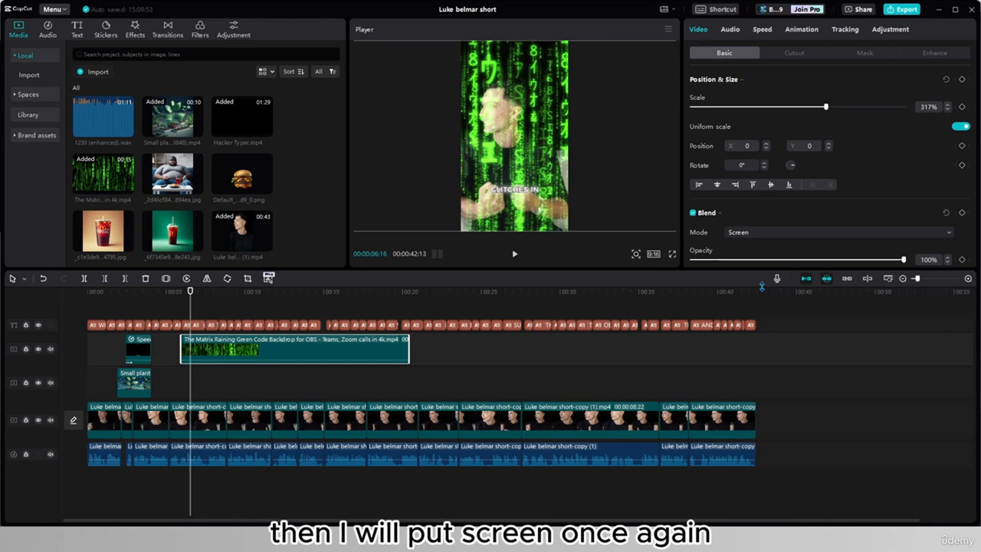
- Duplicate the main footage clip under the Matrix overlay onto the track above and align it with the original
left_click(198, 420)
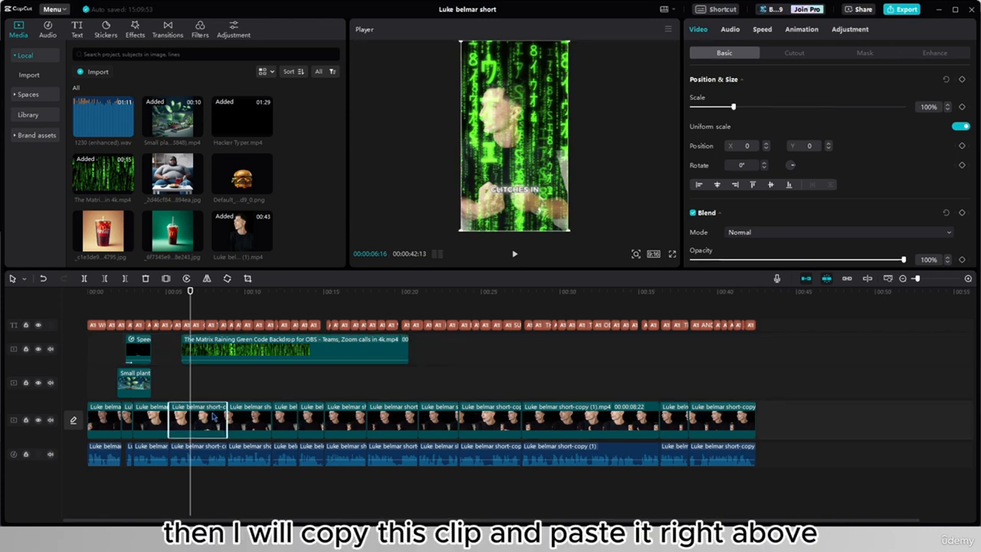
key("ctrl+c")
key("ctrl+v")
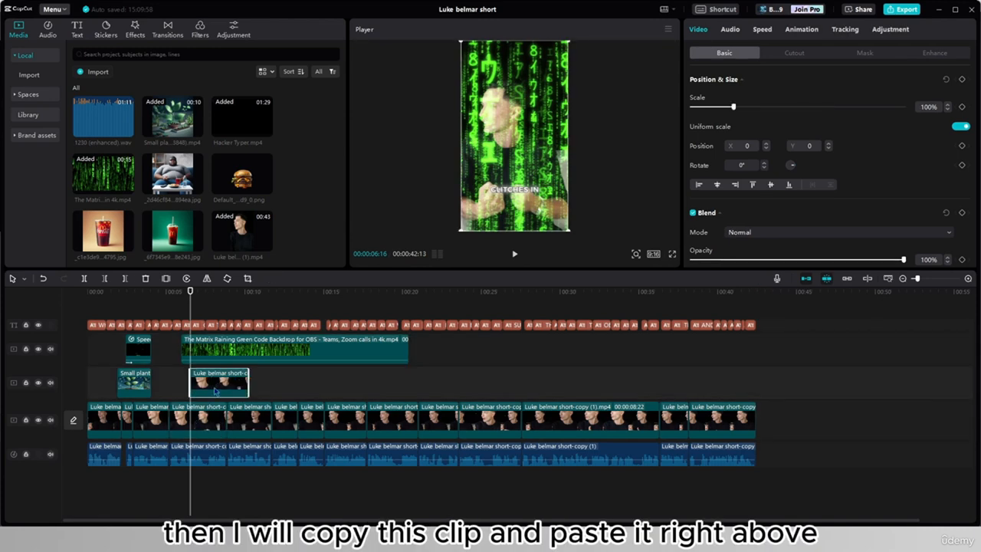
left_click_drag(220, 385, 195, 385)
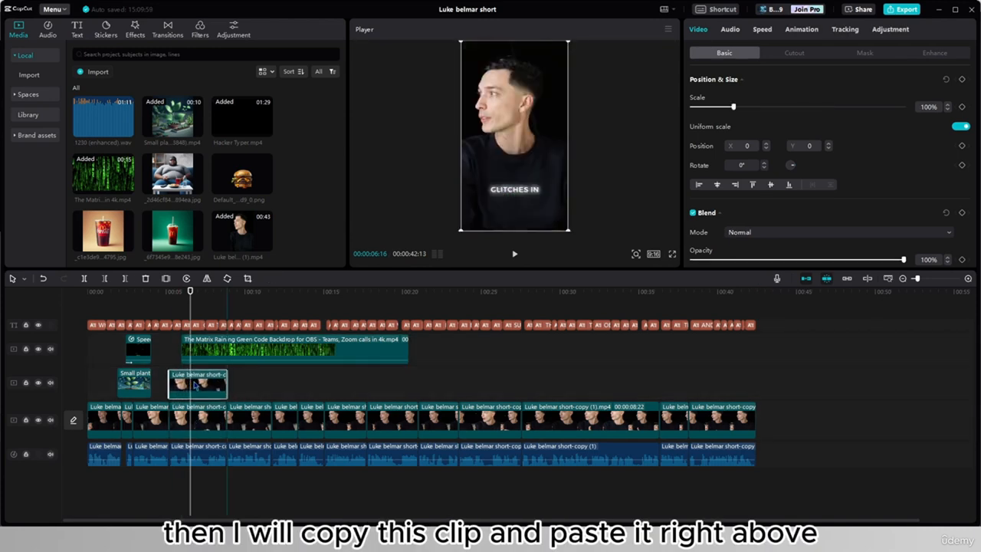
- Apply Auto cutout to the duplicated footage clip and move it to the track above the Matrix clip
left_click(794, 53)
scroll(713, 184, "down", 1)
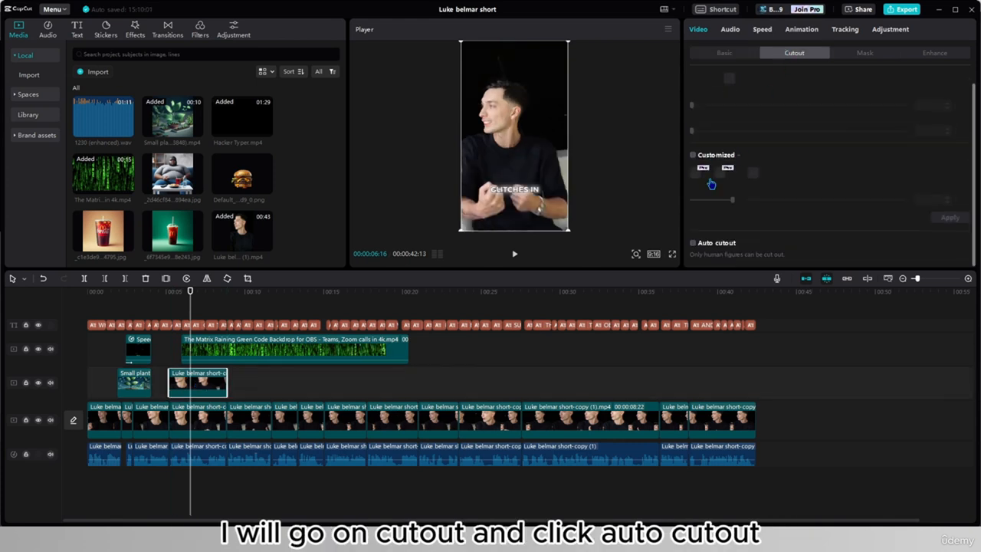
left_click(694, 243)
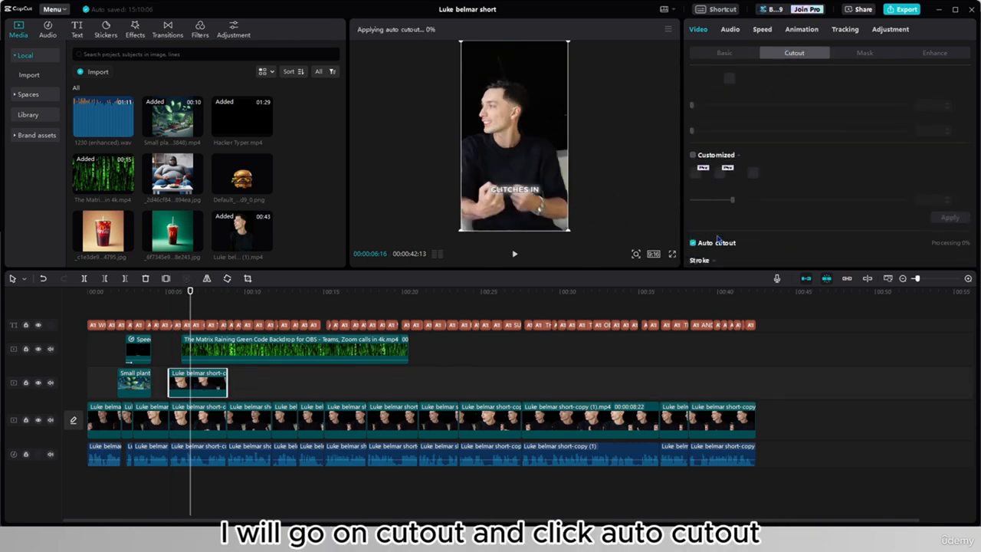
scroll(720, 242, "down", 2)
scroll(723, 242, "down", 1)
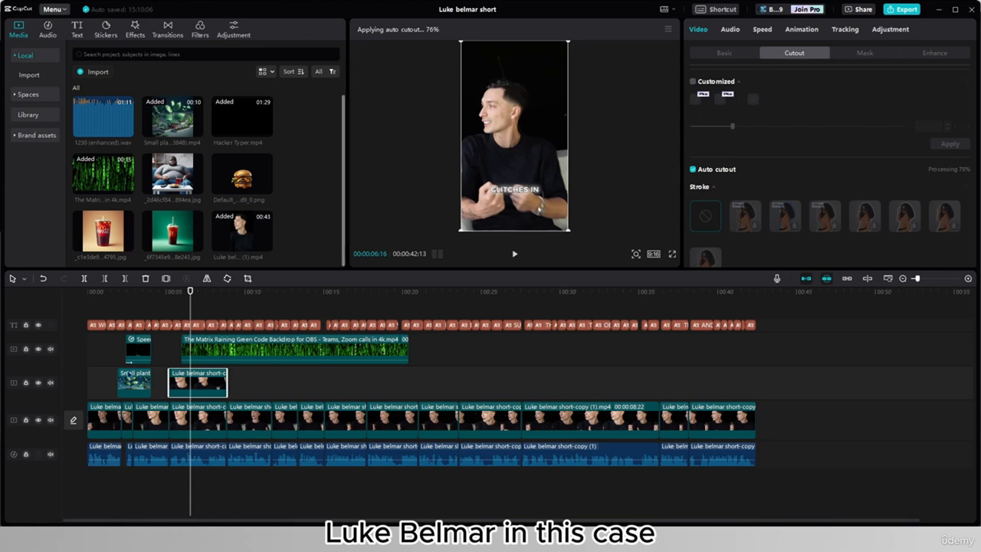
left_click_drag(200, 380, 212, 416)
left_click_drag(204, 354, 204, 383)
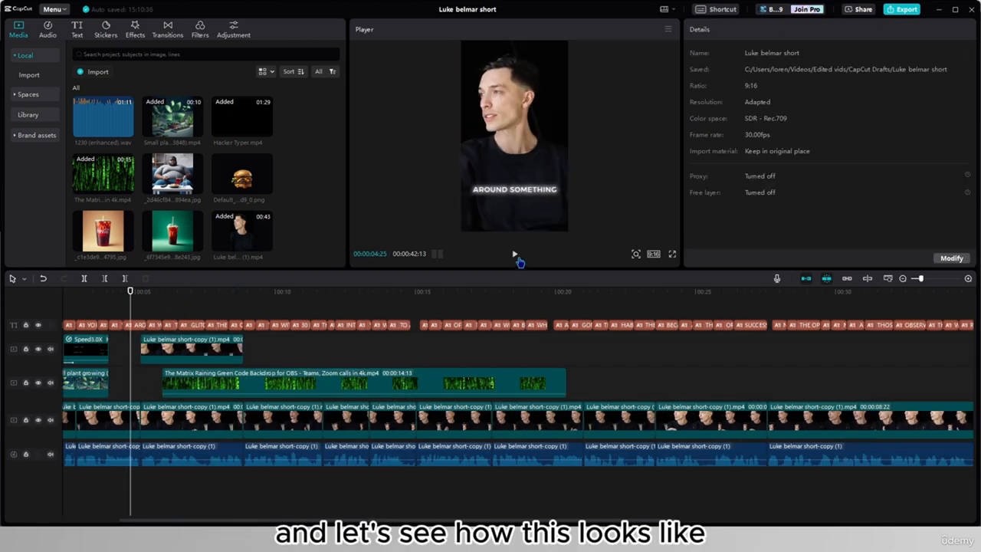
- Trim the Matrix clip to the cutout clip's end, add a one-second fade-in animation and play it back
left_click(515, 254)
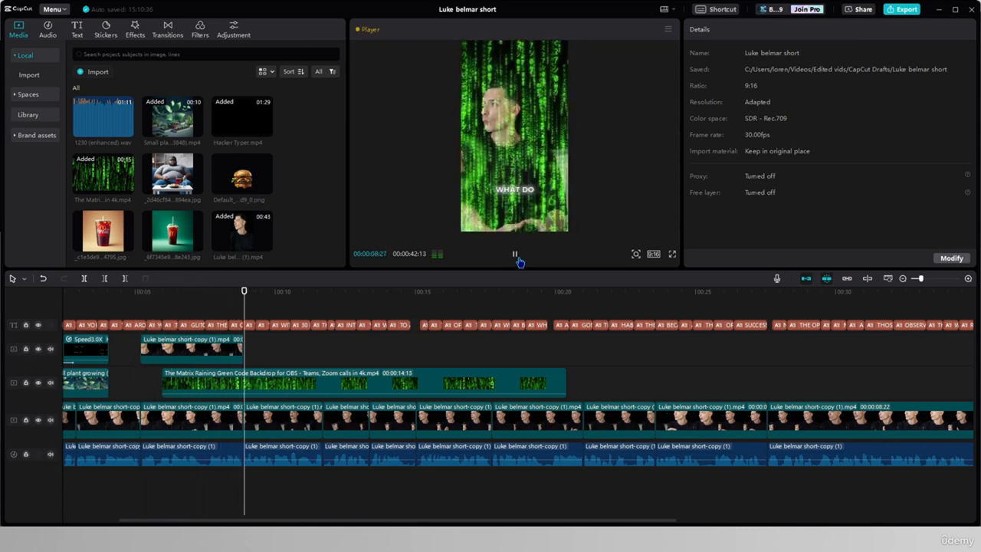
left_click(517, 257)
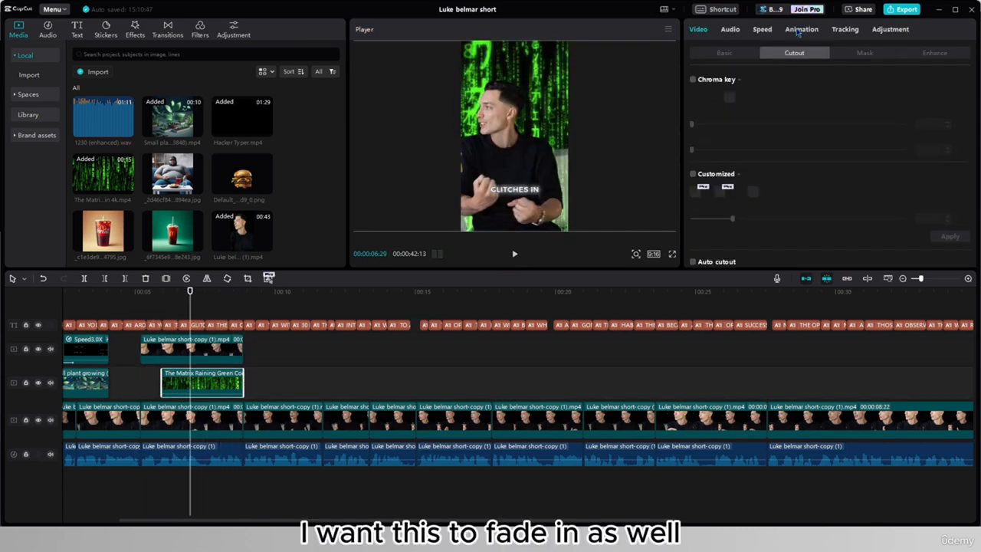
left_click(800, 29)
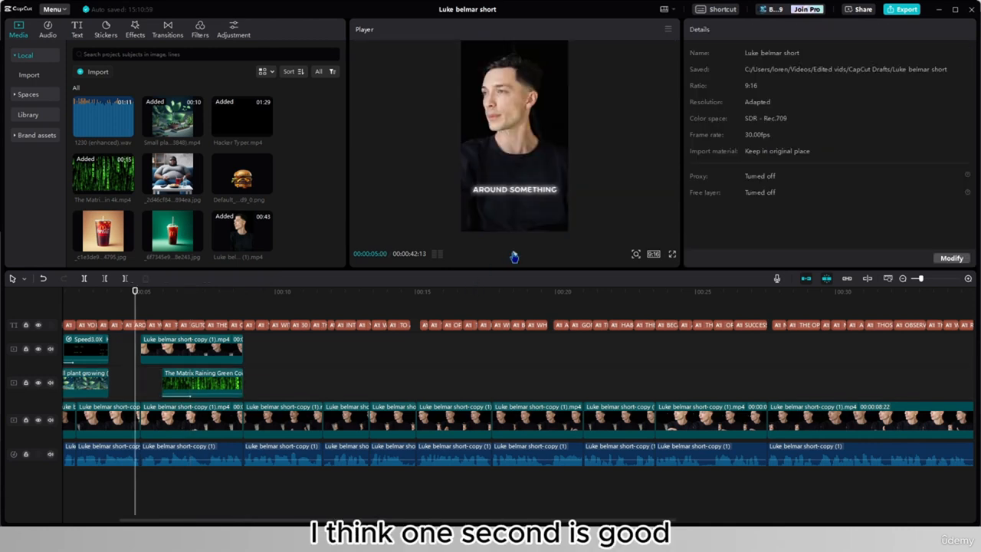
left_click(514, 257)
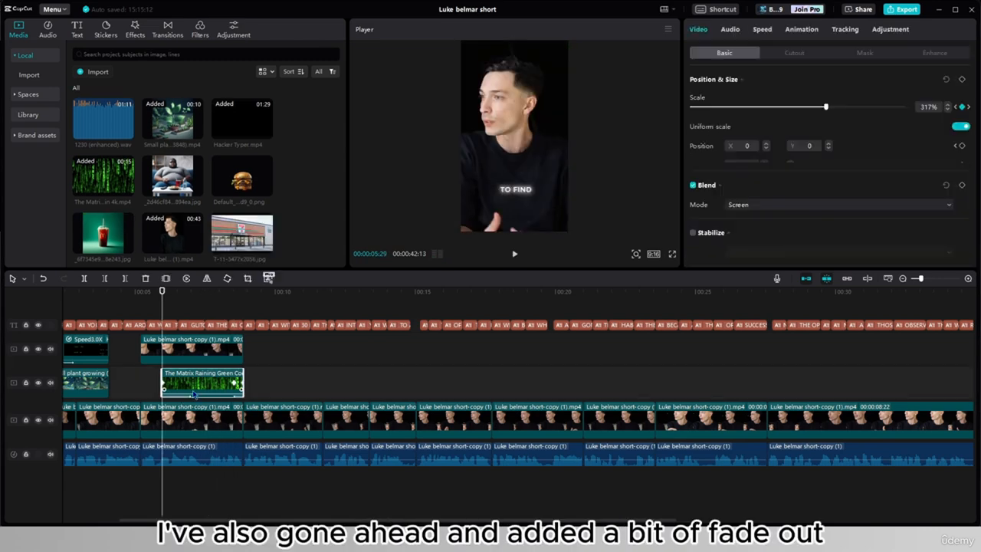
- Review the Matrix clip's fade animation and its scale keyframes at the start and end, and play back the effect
left_click(805, 31)
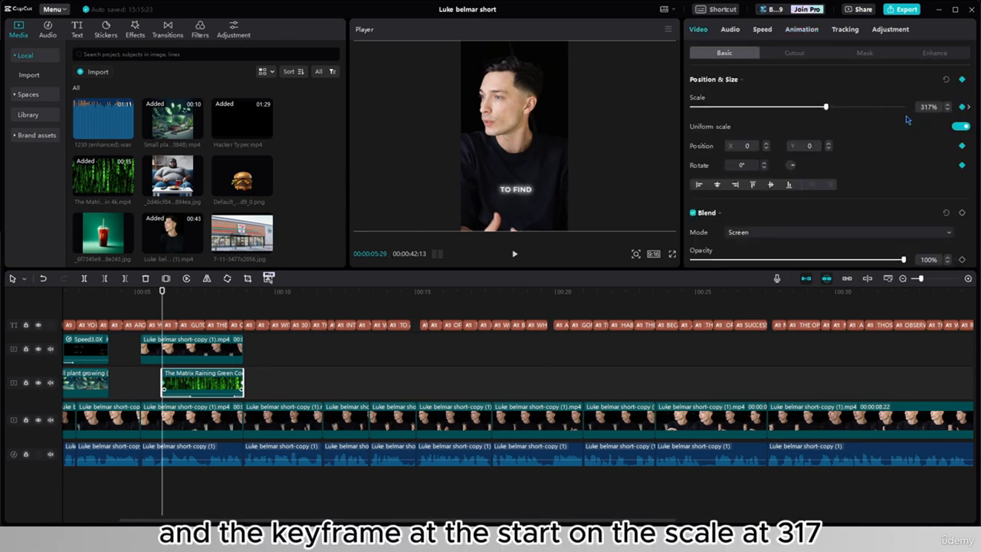
left_click(241, 388)
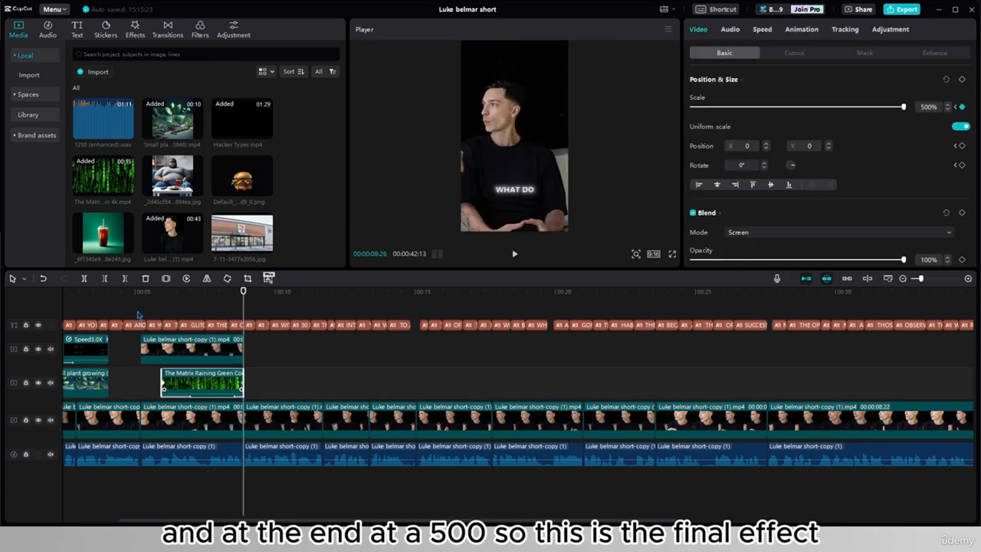
left_click(141, 314)
left_click(516, 254)
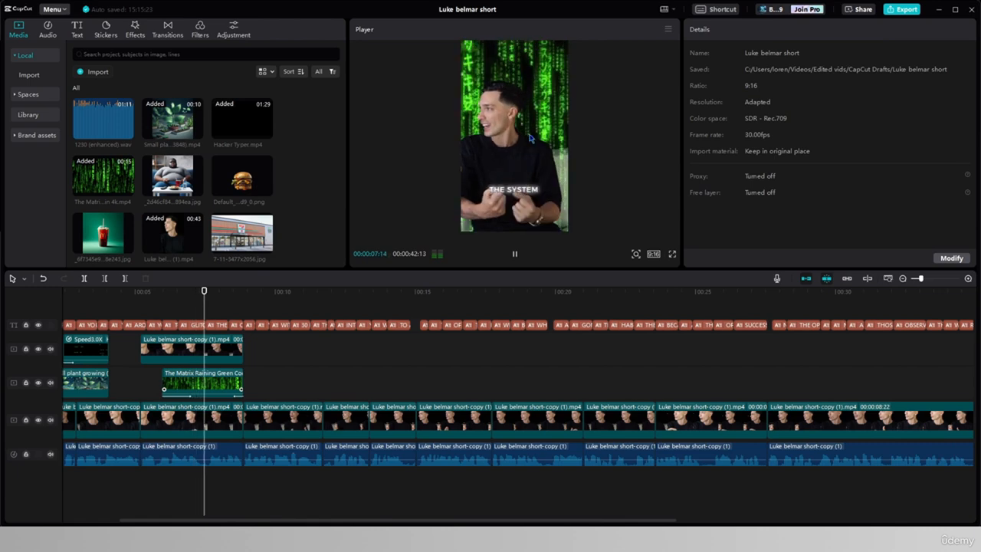
key("space")
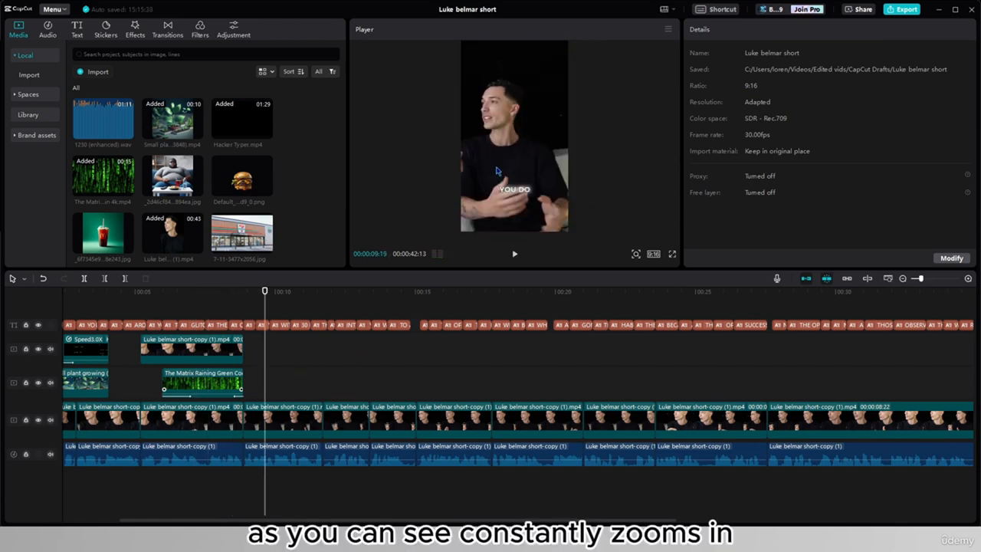
left_click(240, 384)
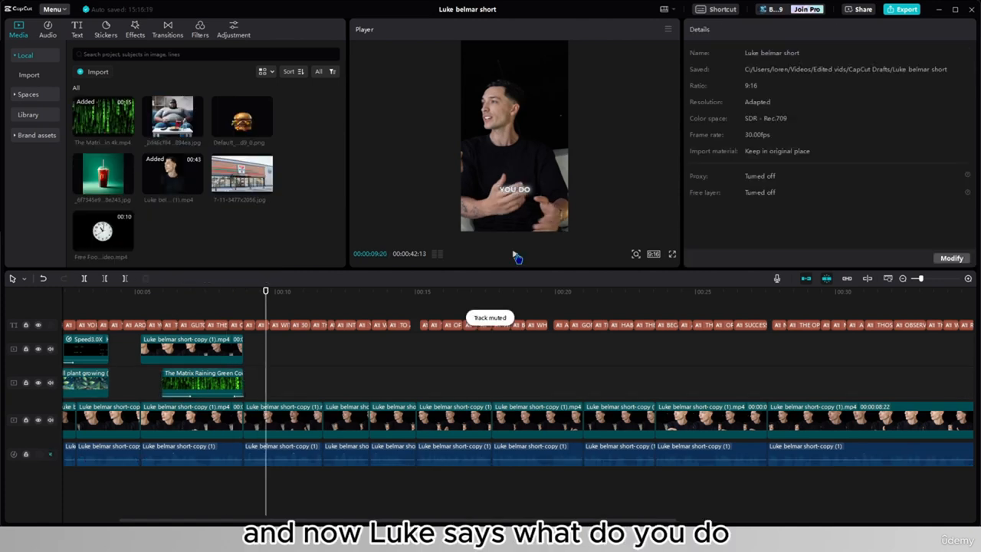
- Place the clock footage clip on the track above the main footage, starting at the "30 MINUTES" caption
left_click(515, 256)
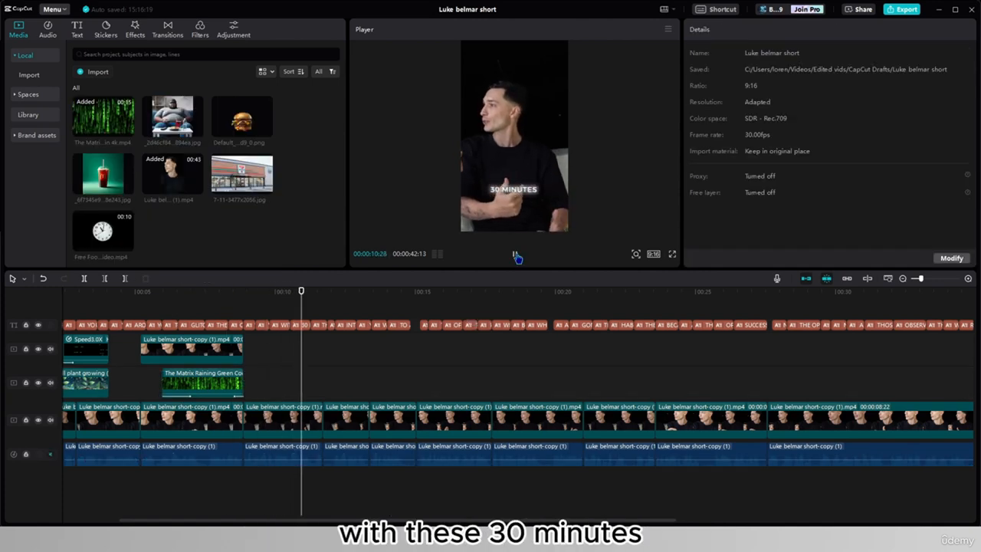
left_click(516, 256)
left_click_drag(94, 245, 296, 384)
left_click_drag(750, 66, 775, 62)
- Duplicate the main footage clip under the clock onto the top video track, aligned with the original, and apply Auto cutout to the copy
left_click(312, 423)
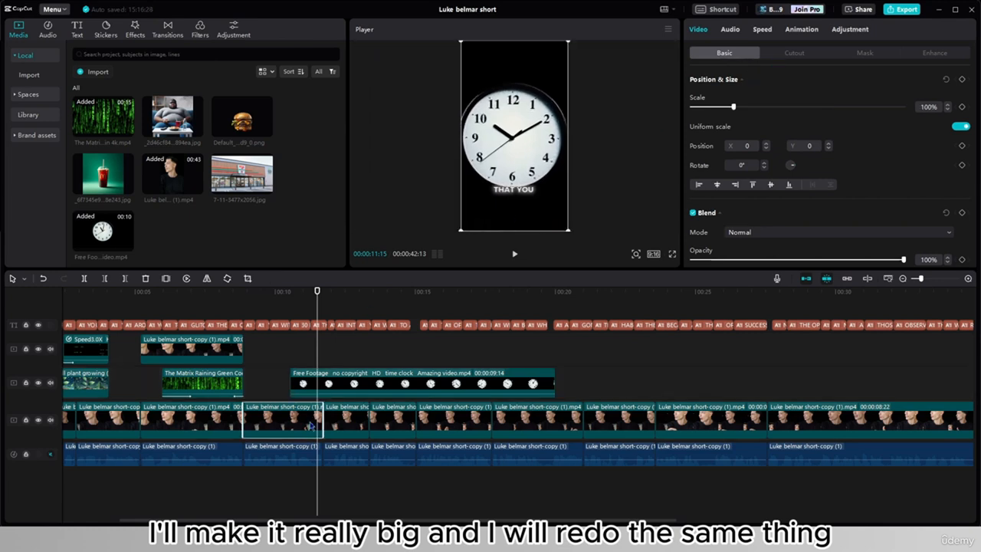
key("ctrl+c")
key("ctrl+v")
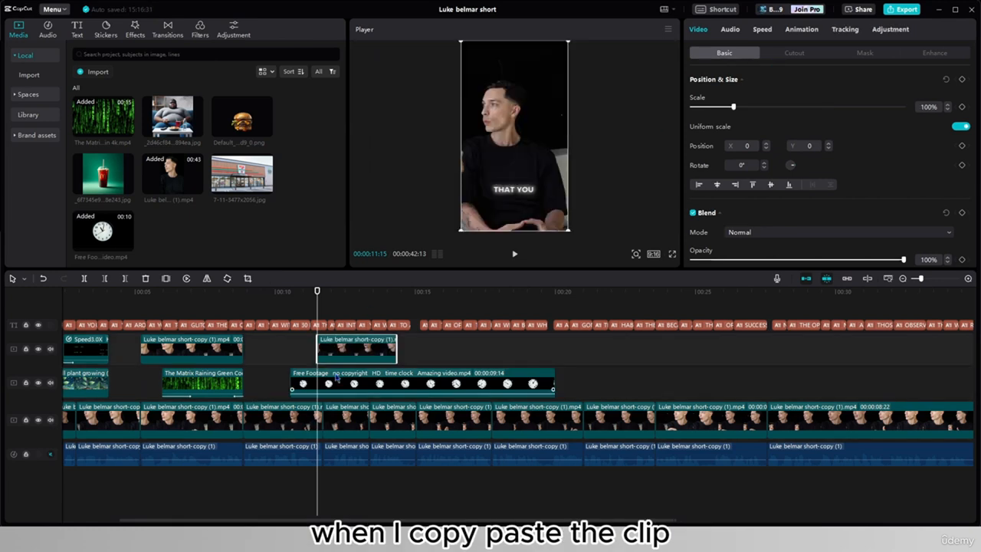
left_click_drag(357, 348, 282, 348)
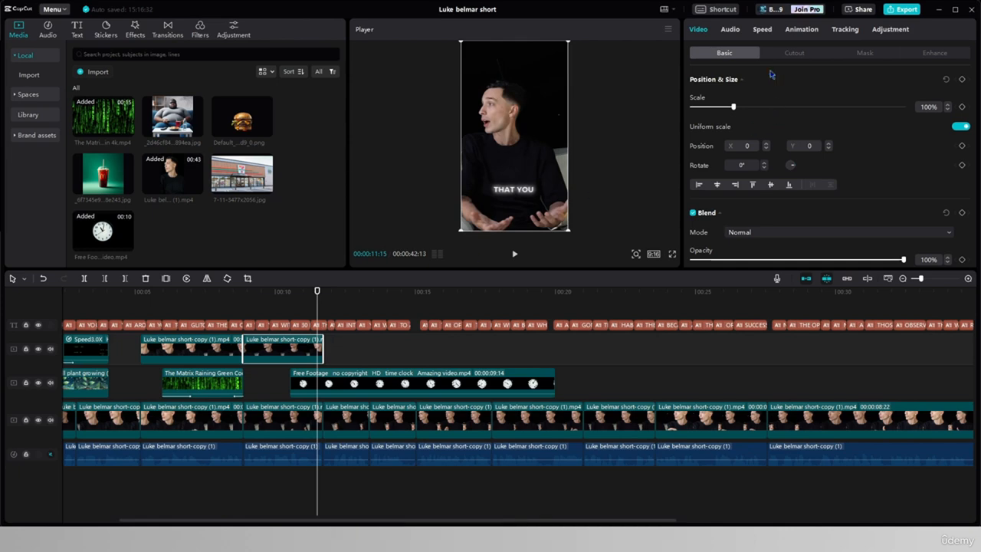
left_click(789, 54)
left_click(694, 242)
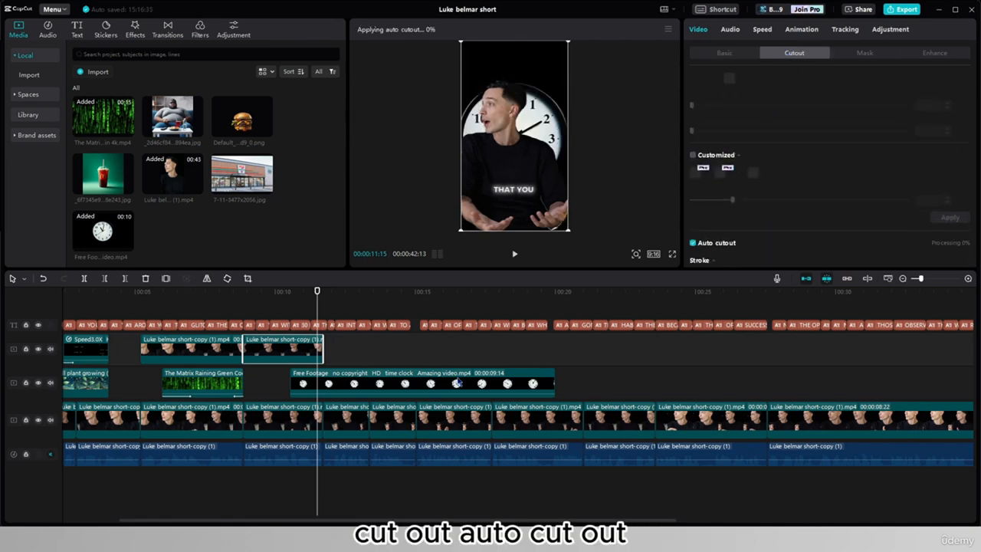
- Enlarge the clock clip to 316% at Y 698 with its blend mode set to Screen, and trim its end to the cutout clip's end
left_click(384, 384)
left_click_drag(533, 109, 533, 75)
left_click(731, 55)
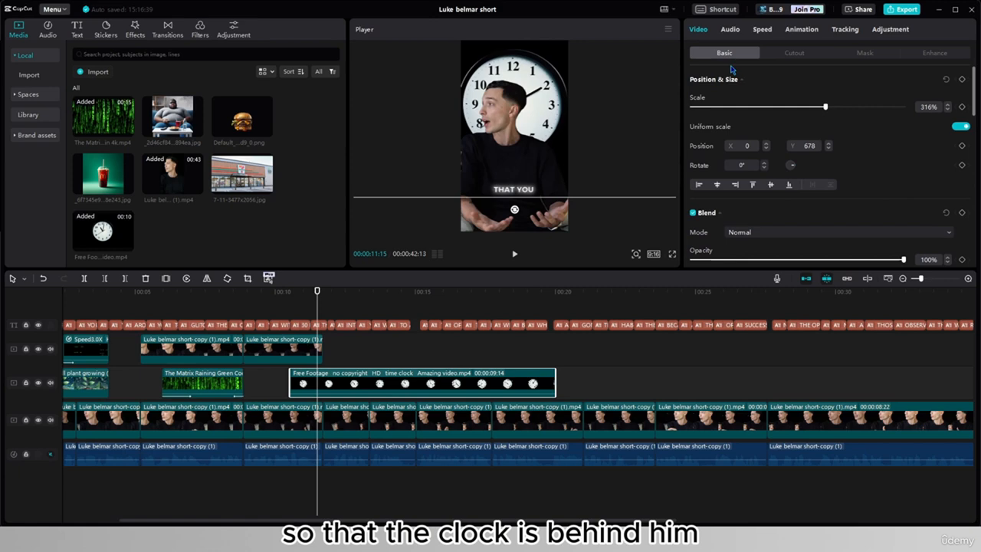
left_click(761, 232)
left_click(752, 280)
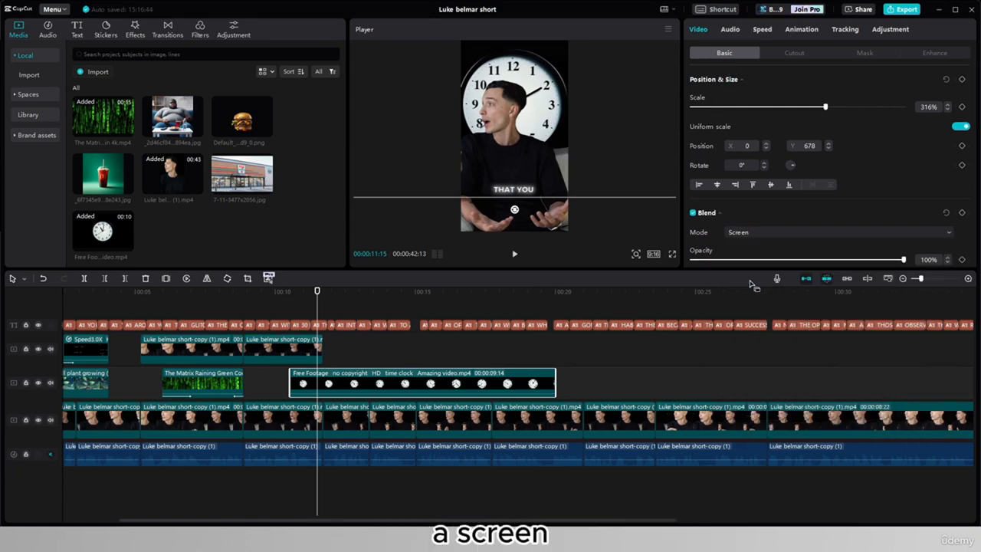
left_click_drag(548, 128, 549, 126)
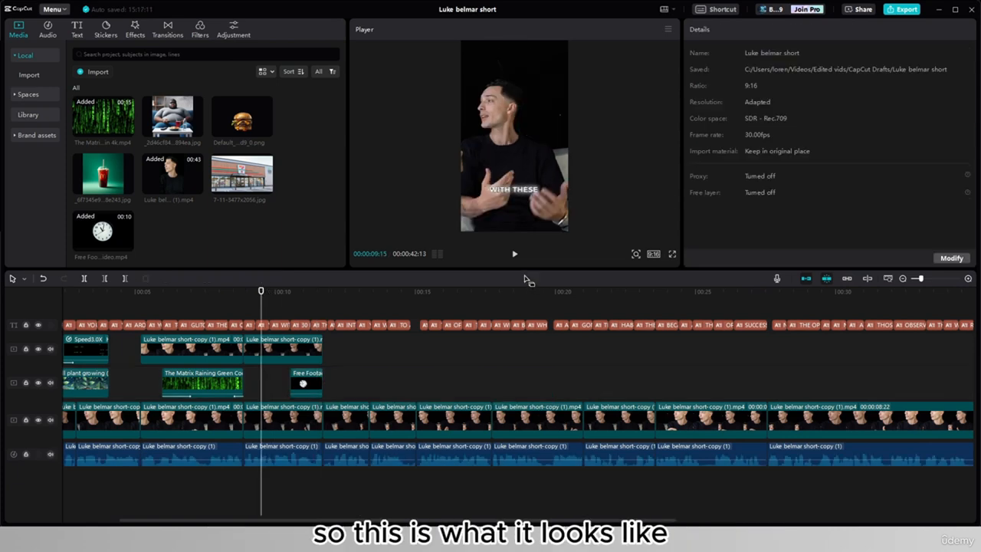
- Play back the clock section and extend the start of the clock clip slightly earlier, to about 10:12
left_click(516, 256)
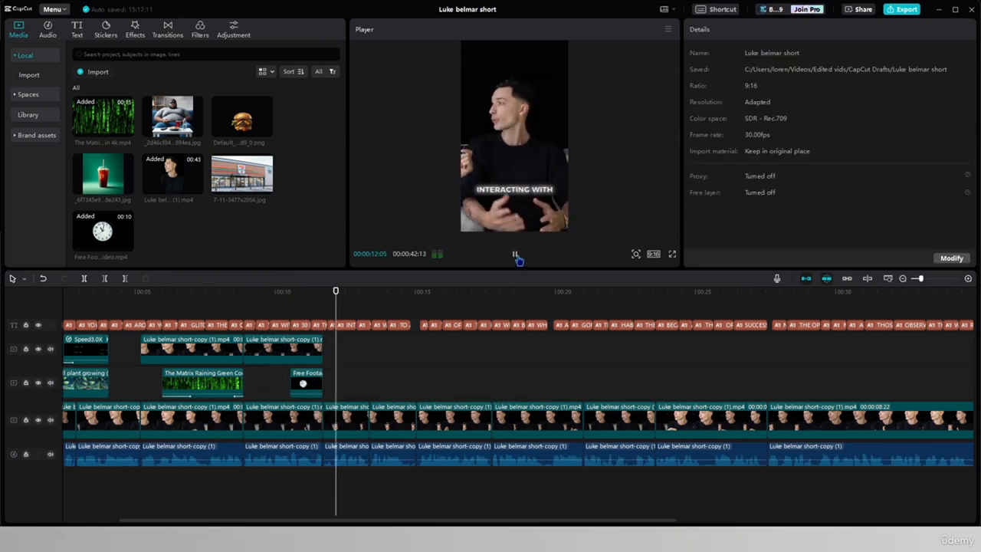
left_click(516, 256)
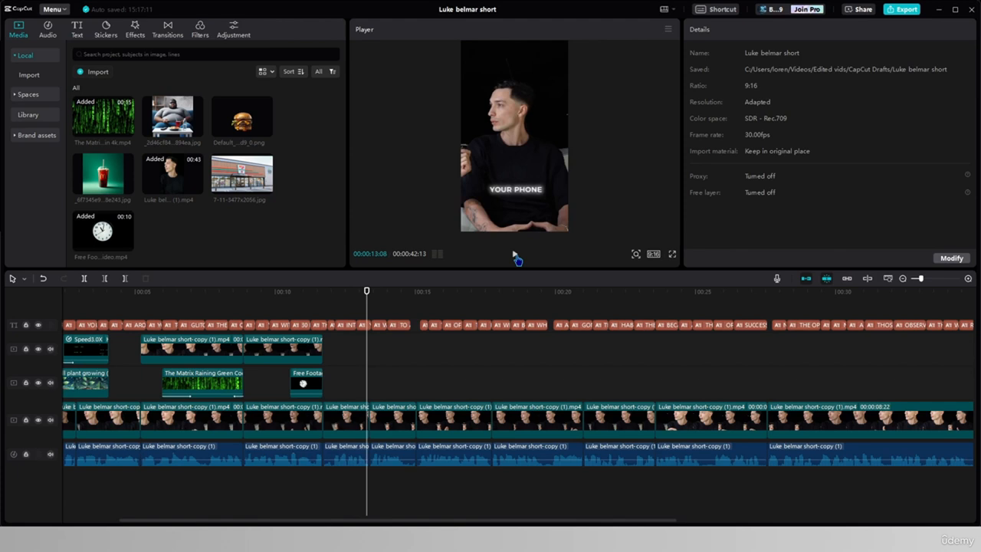
left_click(290, 375)
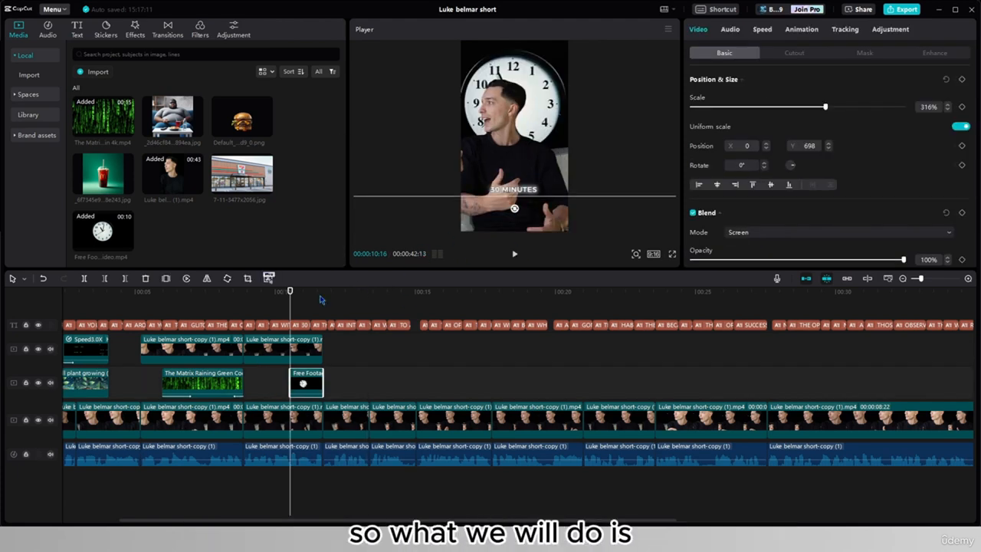
left_click_drag(291, 376, 287, 379)
left_click(276, 381)
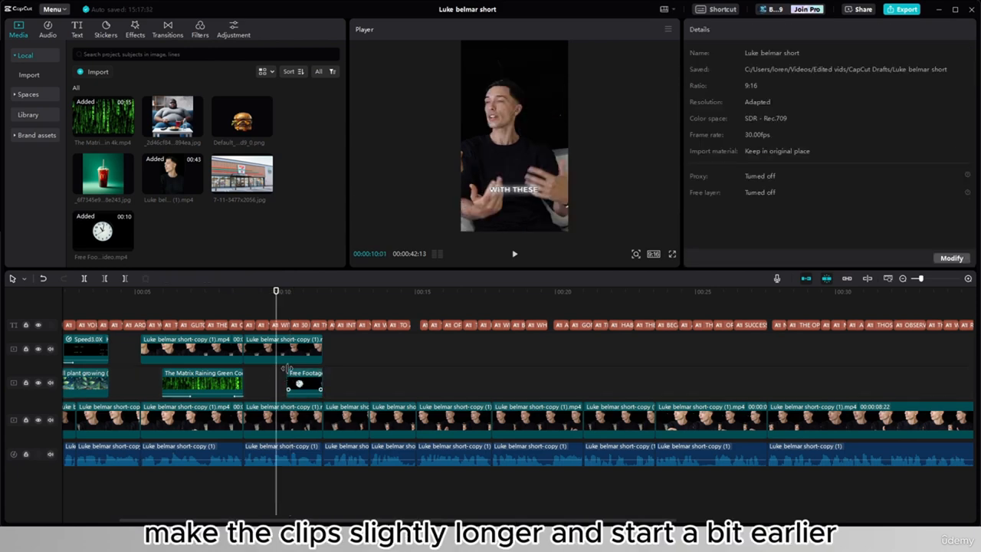
- Add keyframes at the clock clip's start with the clock moved down to Y -1150 and opacity at 50%
left_click(289, 366)
left_click(286, 372)
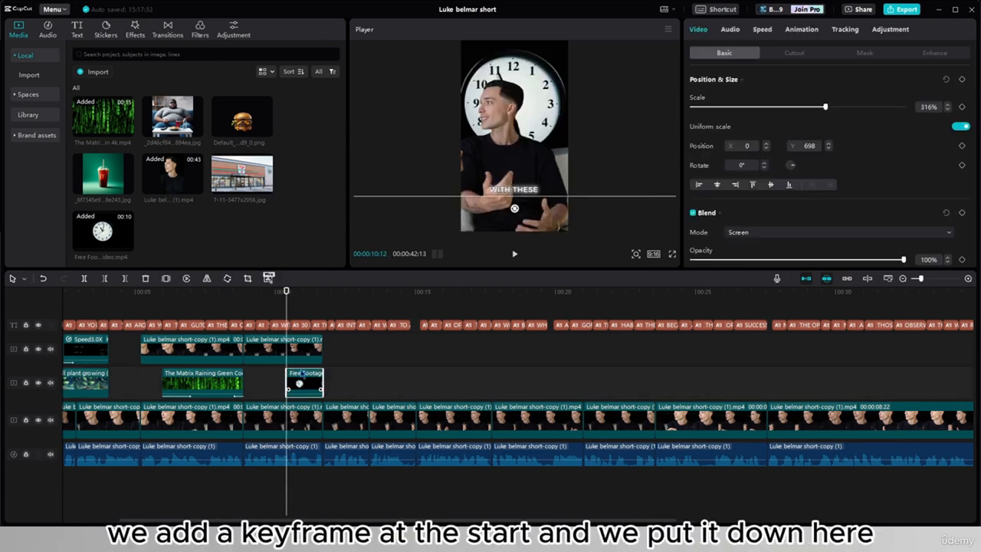
left_click(962, 79)
left_click_drag(541, 137, 543, 219)
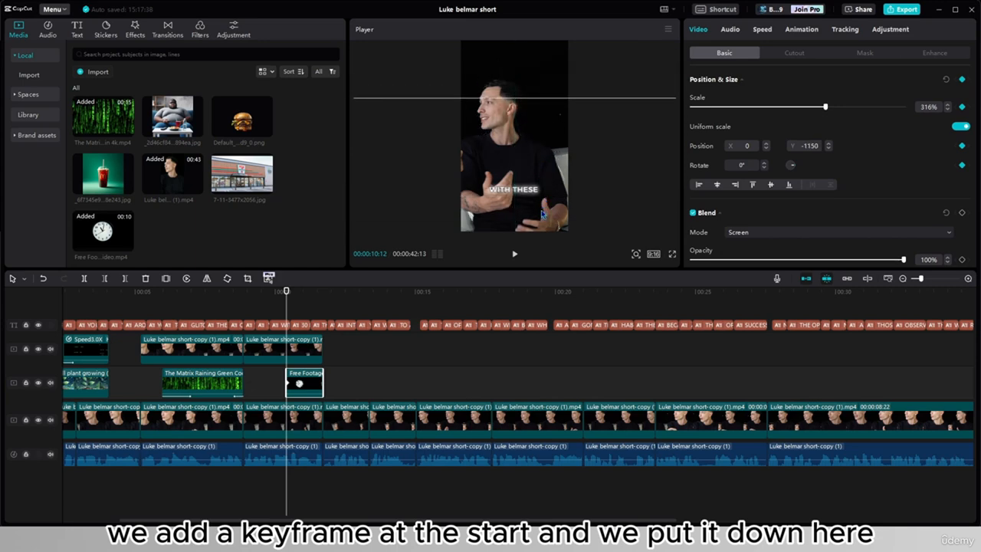
left_click_drag(903, 259, 799, 263)
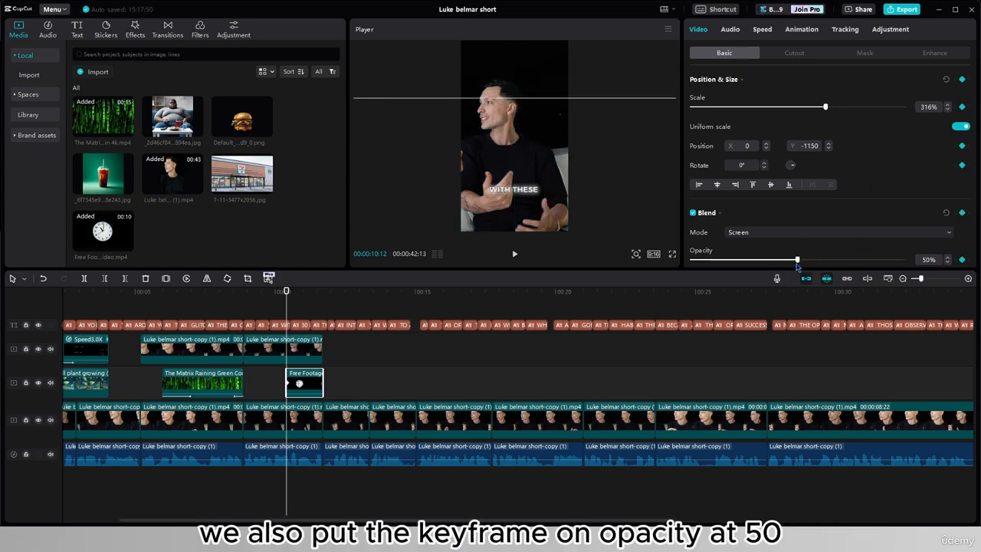
- Keyframe the clock clip's opacity at 100% at 10:16 and its position at Y 842 at 10:22
left_click(292, 316)
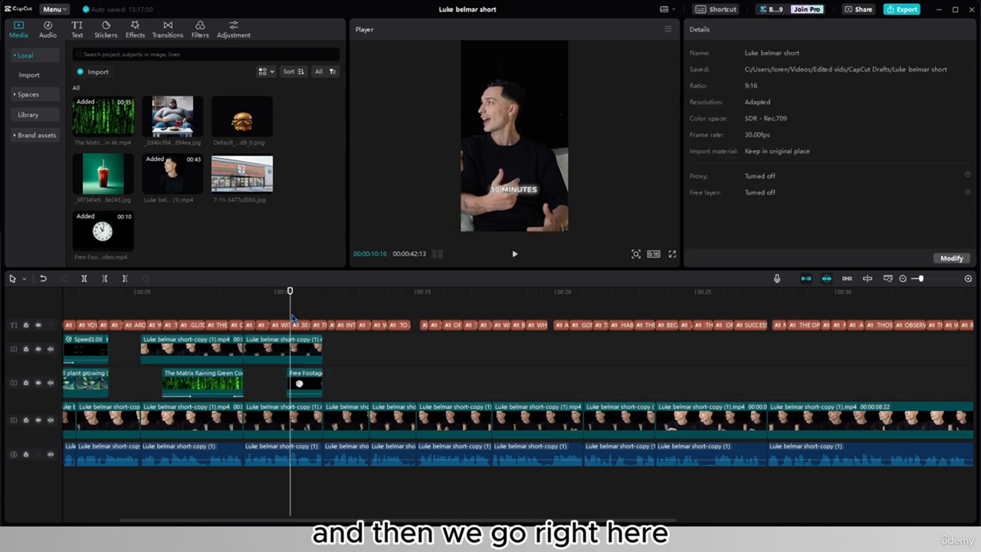
left_click(306, 388)
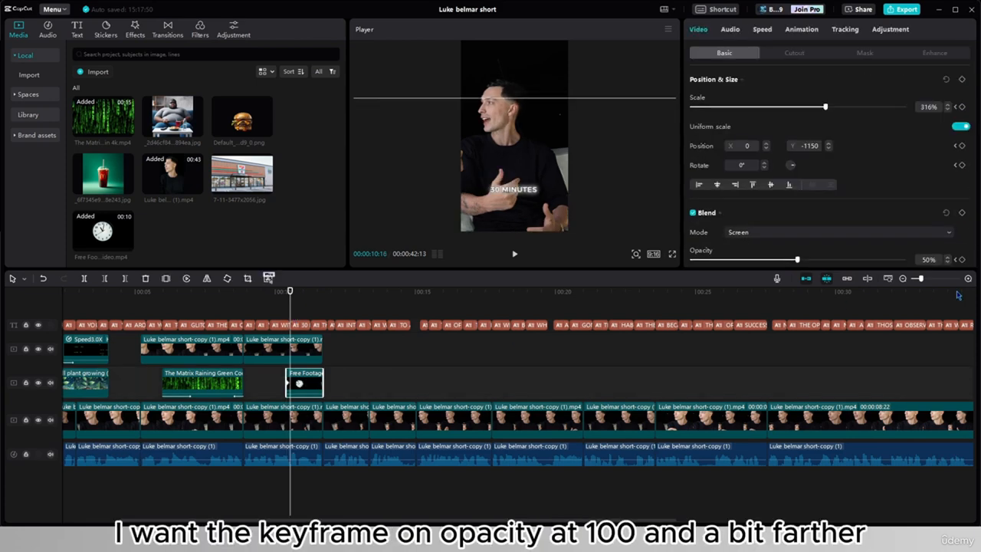
left_click(903, 260)
key("Right")
key("Right")
key("Right")
key("Right")
key("Right")
key("Right")
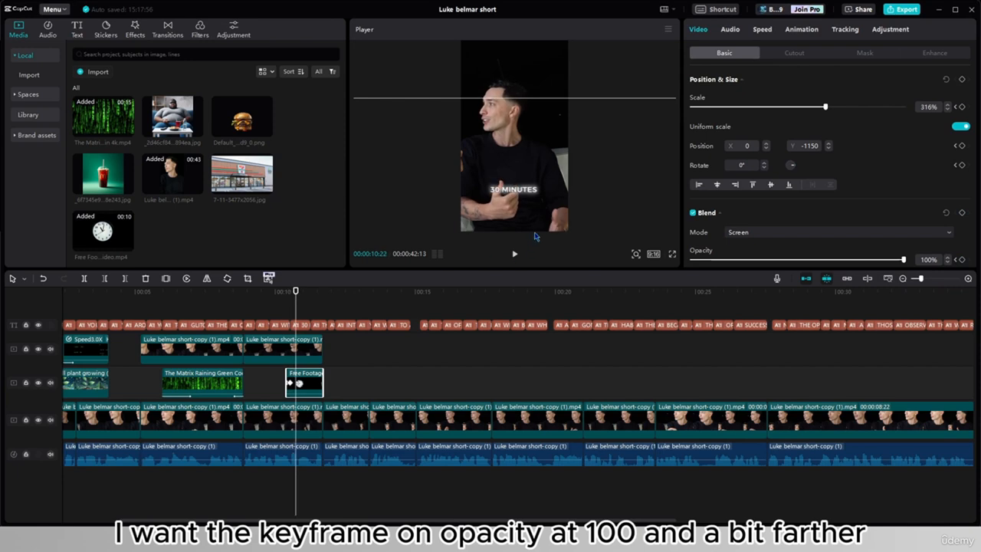
left_click_drag(520, 202, 516, 98)
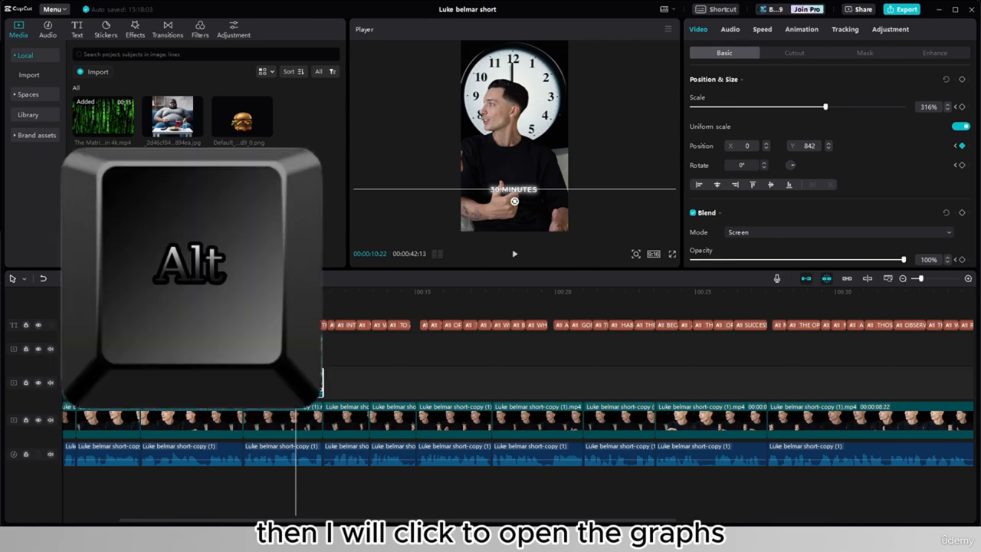
- Show the clock clip's keyframe graphs, apply an auto curve to the Y position keyframes and play back its entrance
key("alt+k")
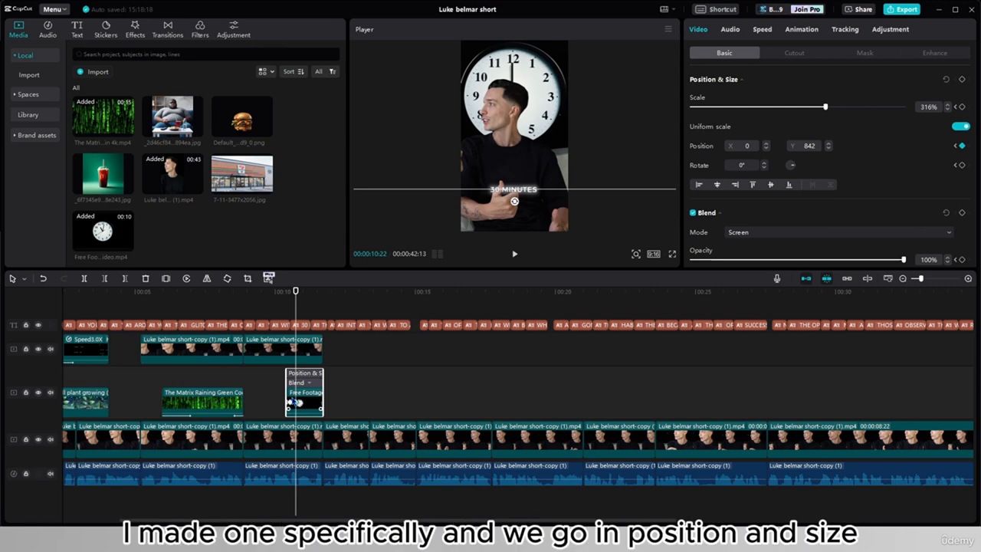
left_click(312, 381)
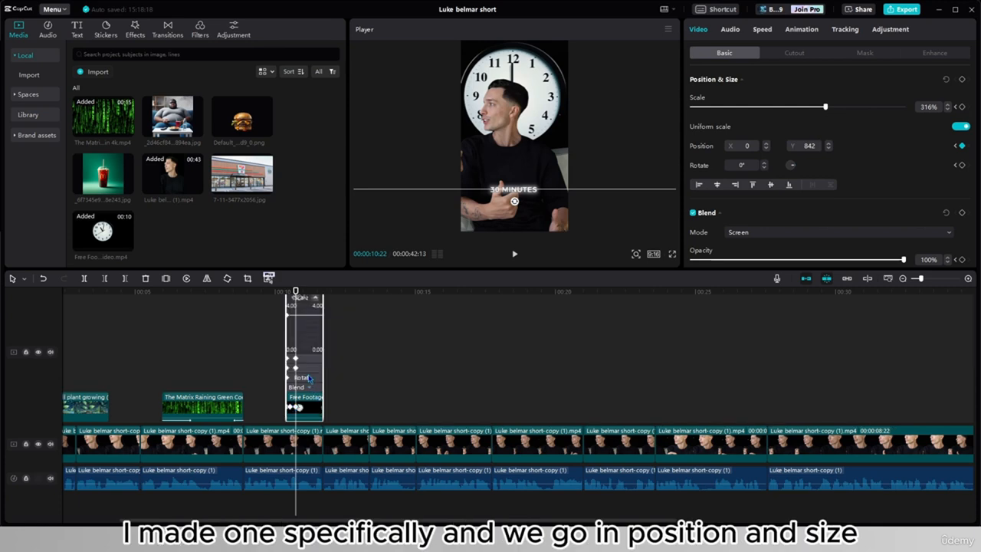
scroll(297, 383, "up", 1)
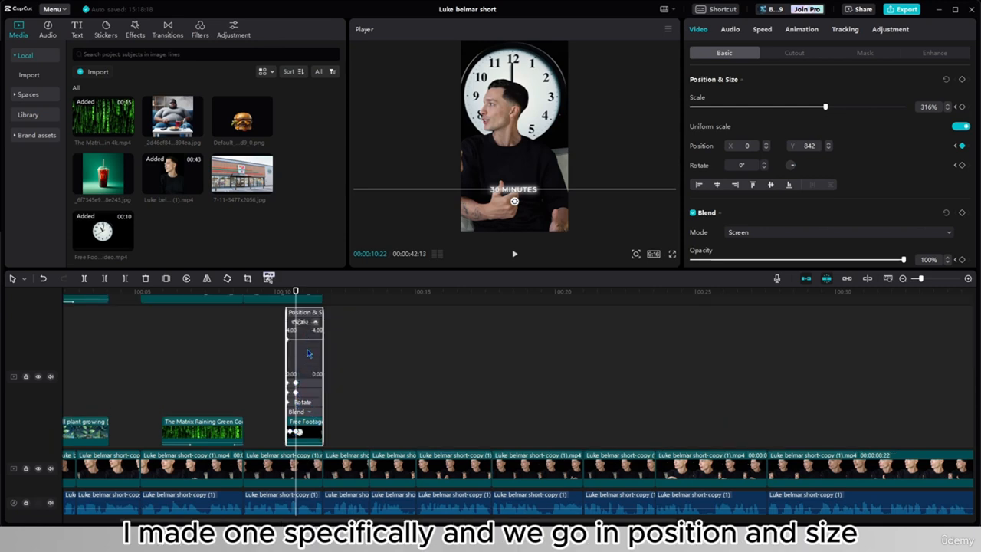
scroll(303, 387, "up", 3, "ctrl")
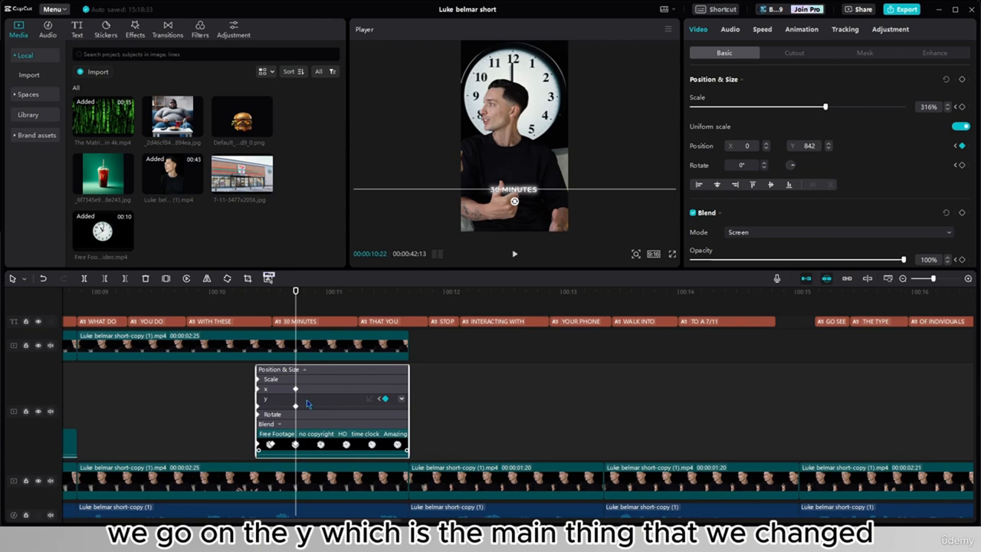
left_click(307, 399)
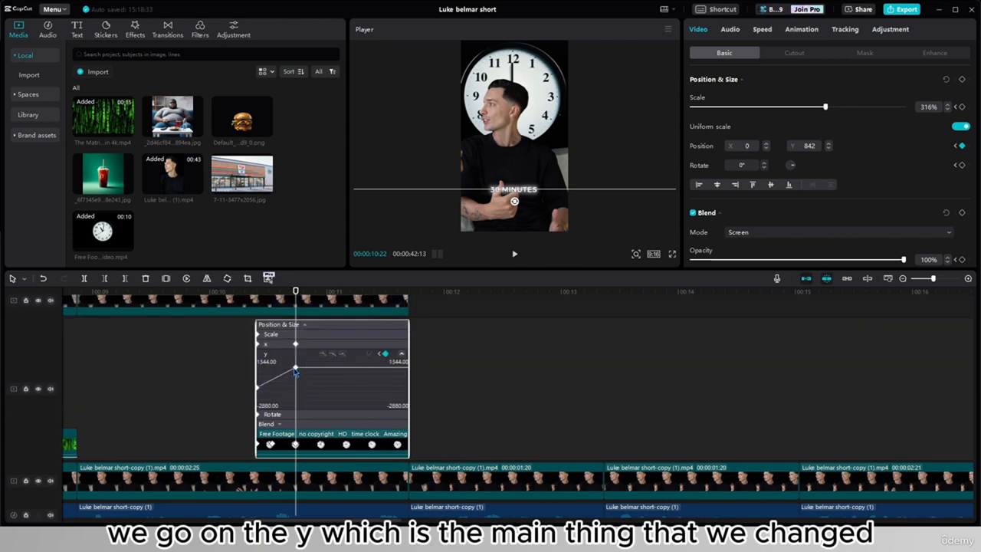
left_click(332, 353)
left_click(258, 386)
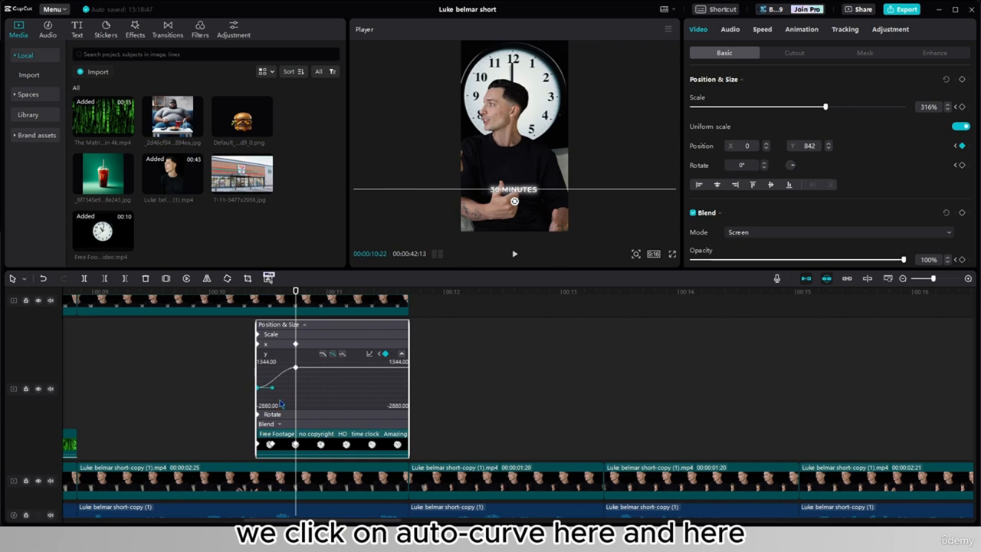
left_click(241, 402)
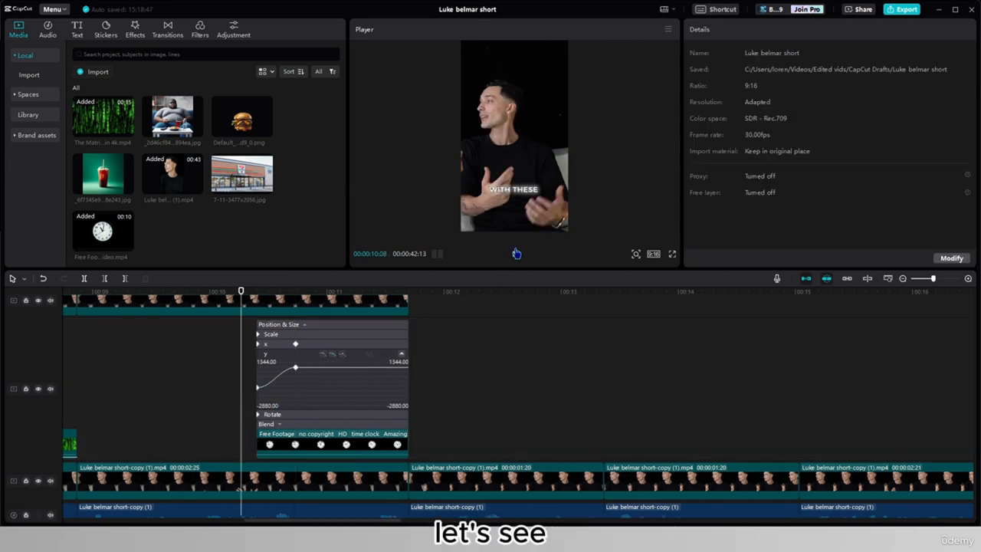
left_click(516, 253)
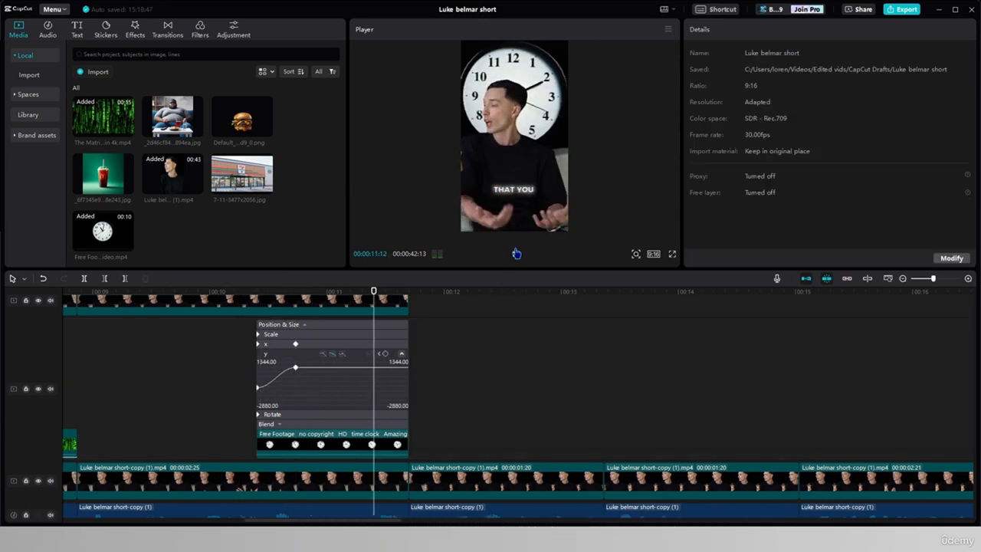
left_click(512, 257)
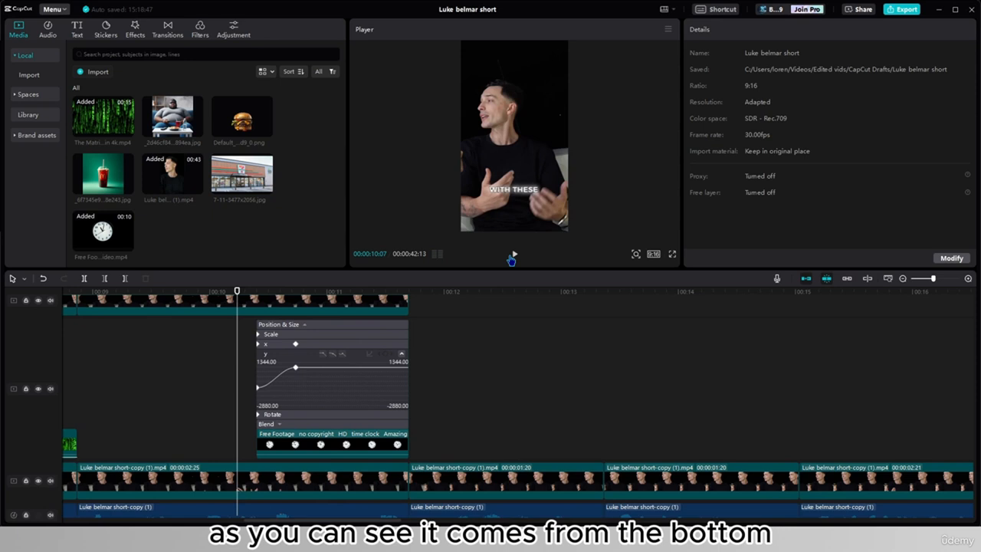
left_click(512, 257)
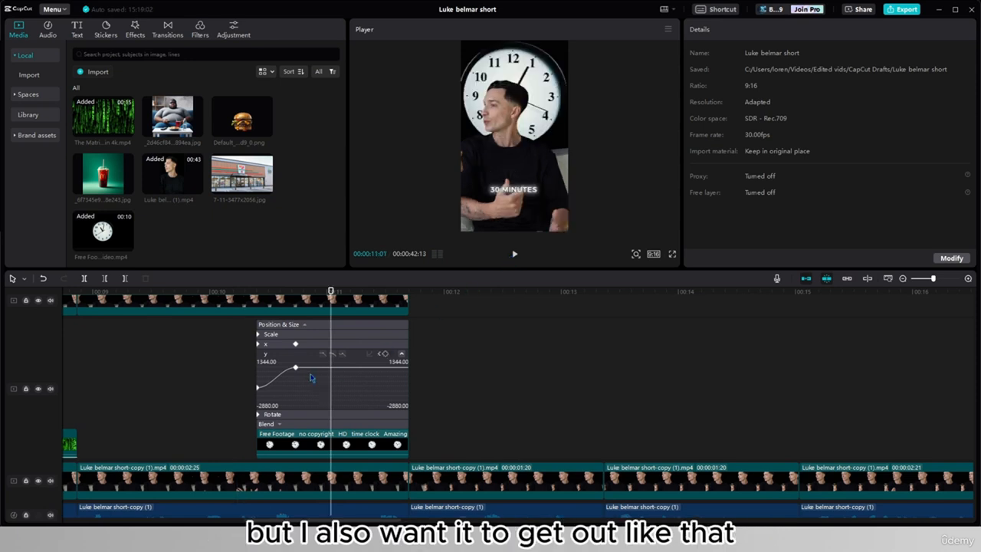
- Copy the clock clip's first position keyframe (Y -1150) and paste it at the clip's end, at 11:21
left_click(391, 386)
left_click(409, 299)
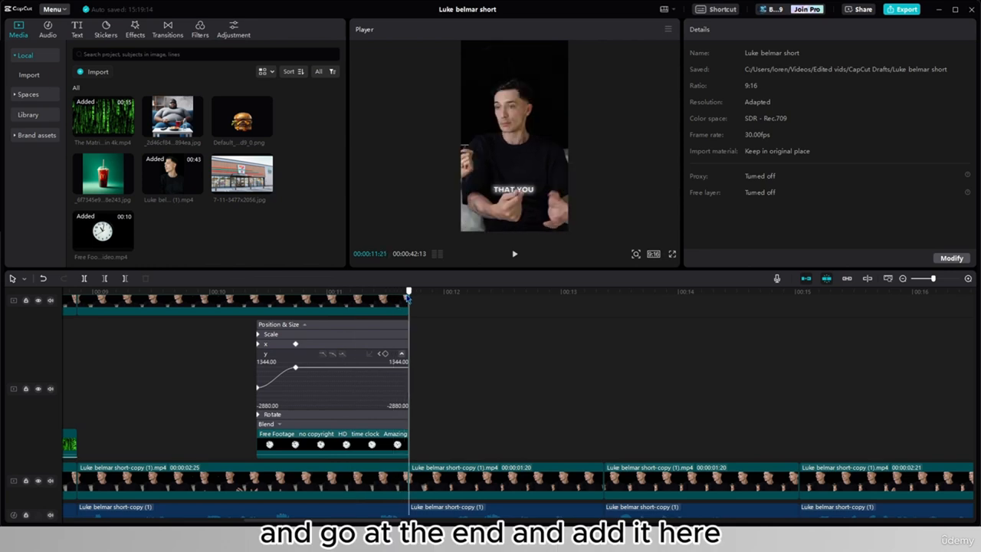
left_click(405, 443)
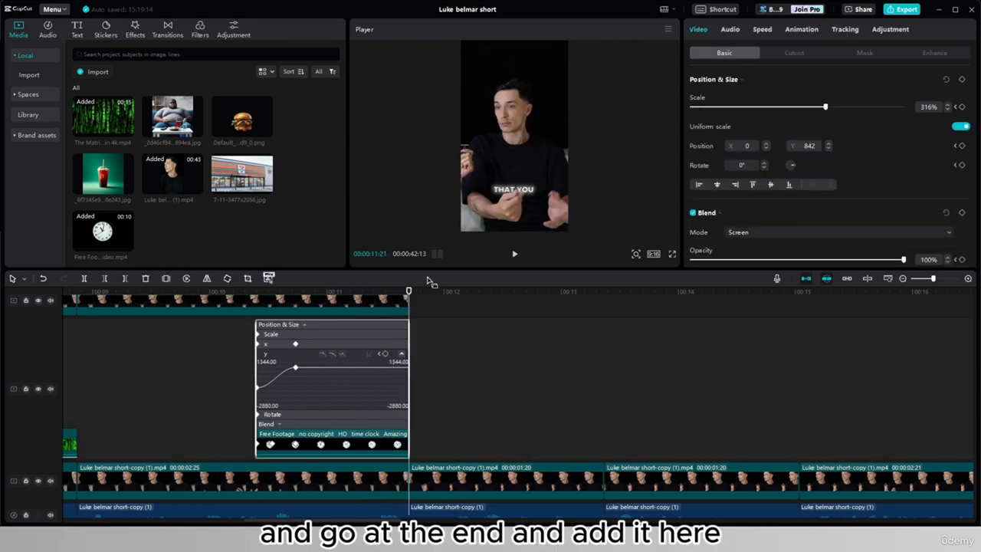
key("ctrl+v")
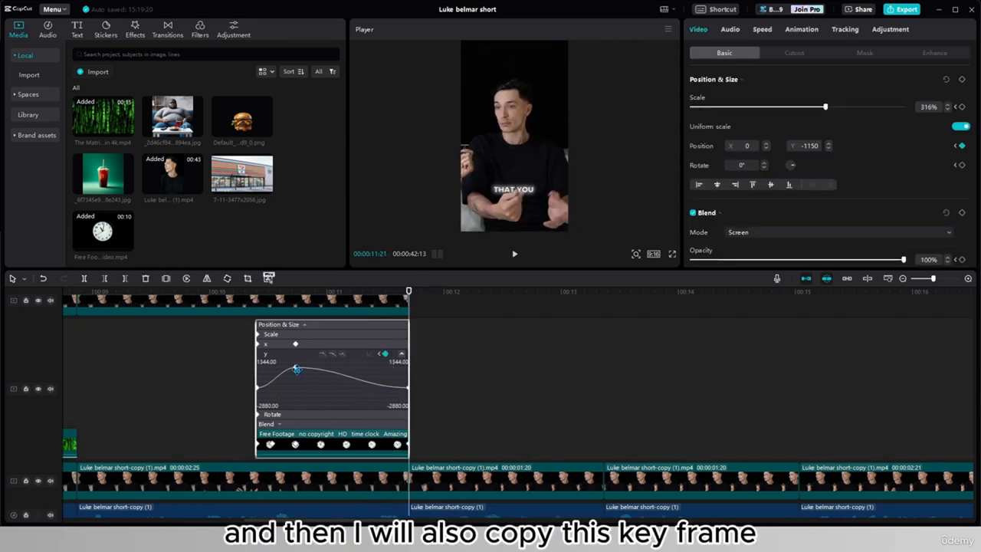
- Copy the clock's raised Y 842 keyframe to shortly before the clip's end and play back the full rise and drop
left_click(297, 367)
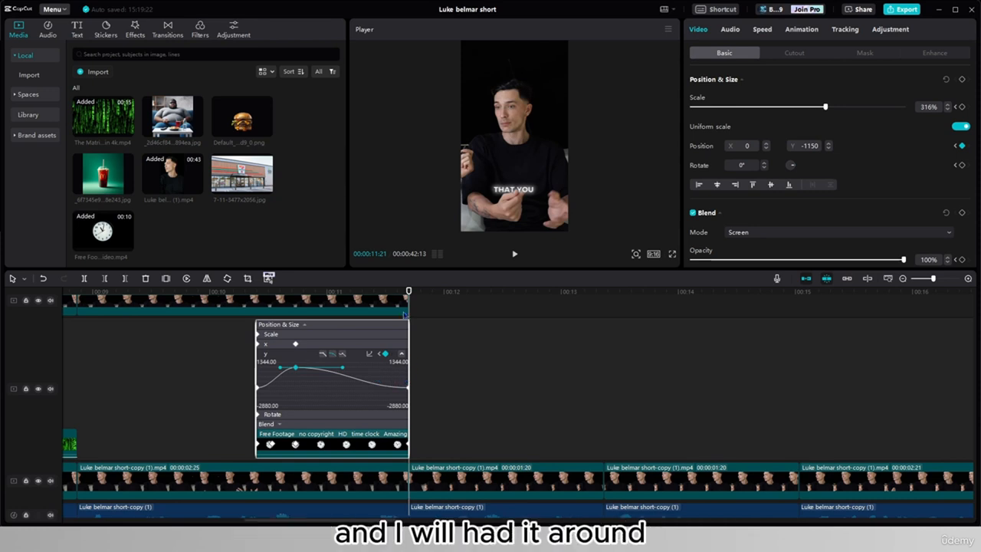
left_click_drag(408, 294, 385, 297)
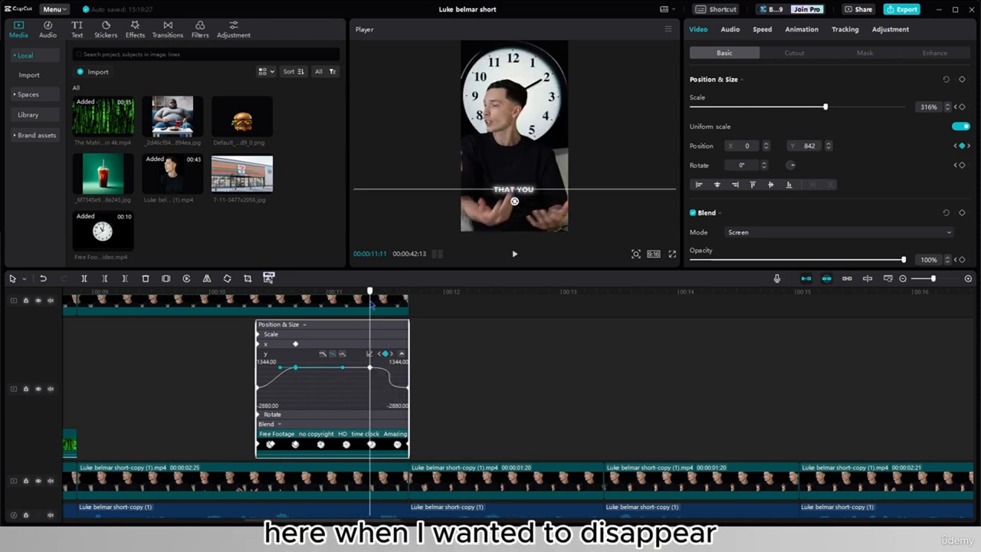
left_click_drag(371, 304, 225, 292)
left_click(515, 256)
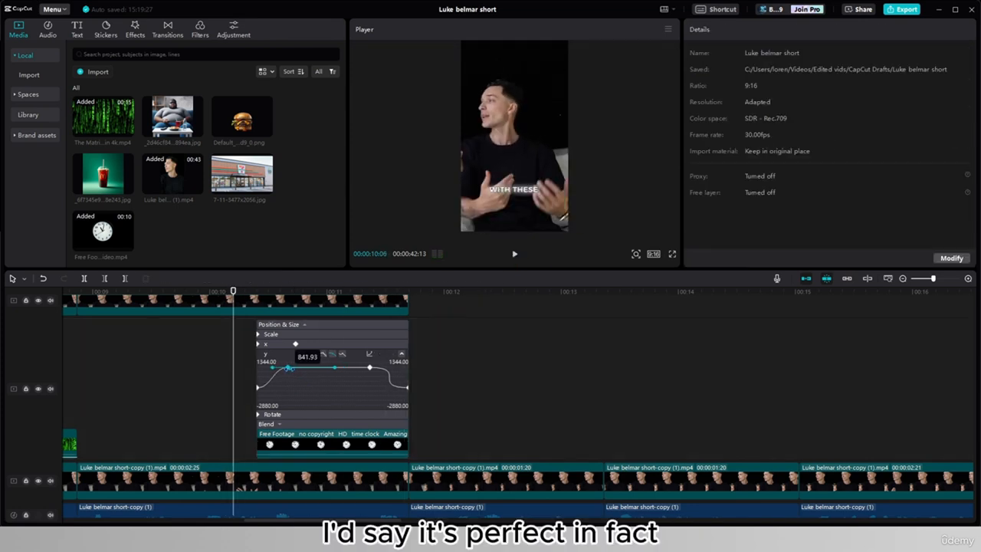
- Move the raised Y keyframe closer to the clock clip's start and play back the faster entrance
left_click_drag(288, 368, 284, 368)
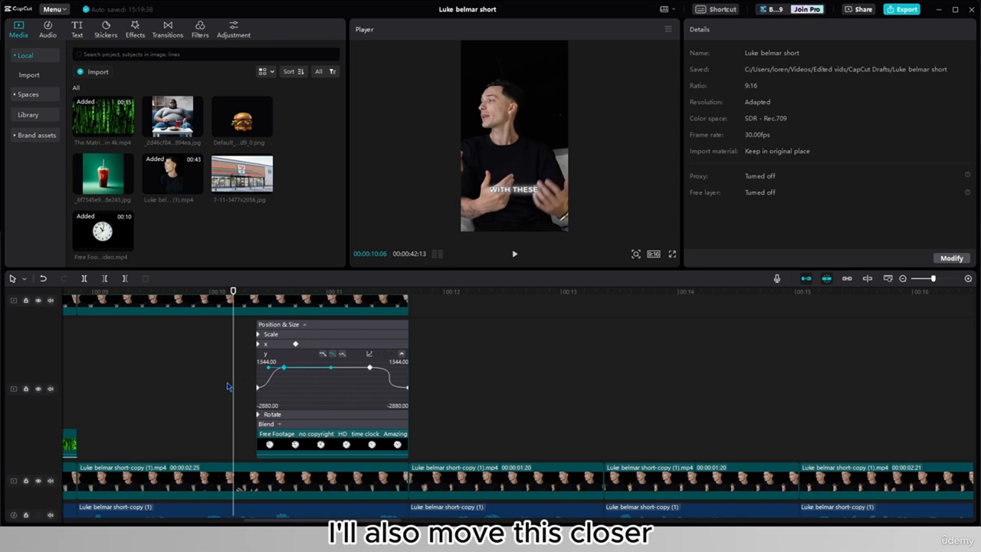
left_click(226, 386)
left_click(515, 257)
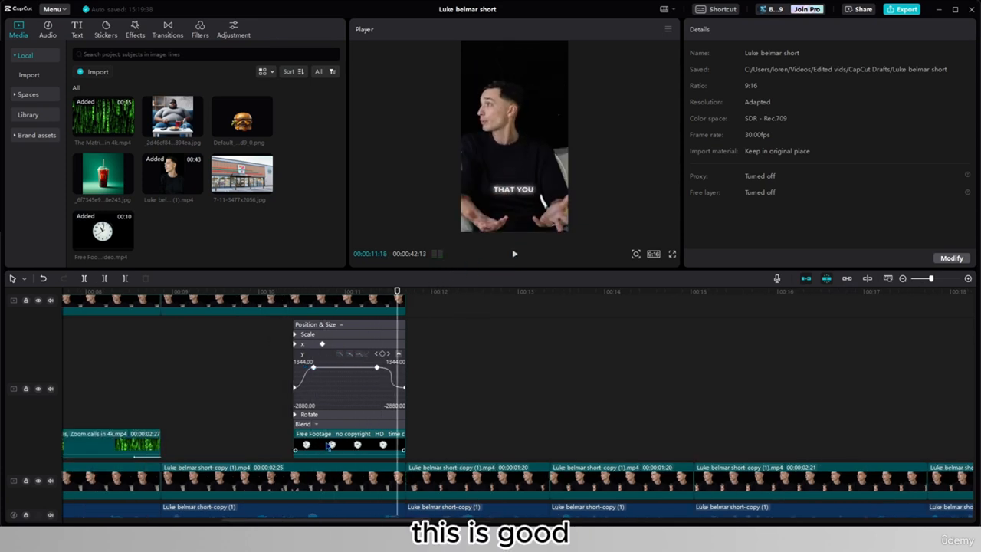
- Shift the clock clip earlier to start at about 10:00, lengthen it to the cutout clip's end and play back the section
left_click(318, 446)
left_click_drag(317, 446, 302, 446)
left_click(228, 426)
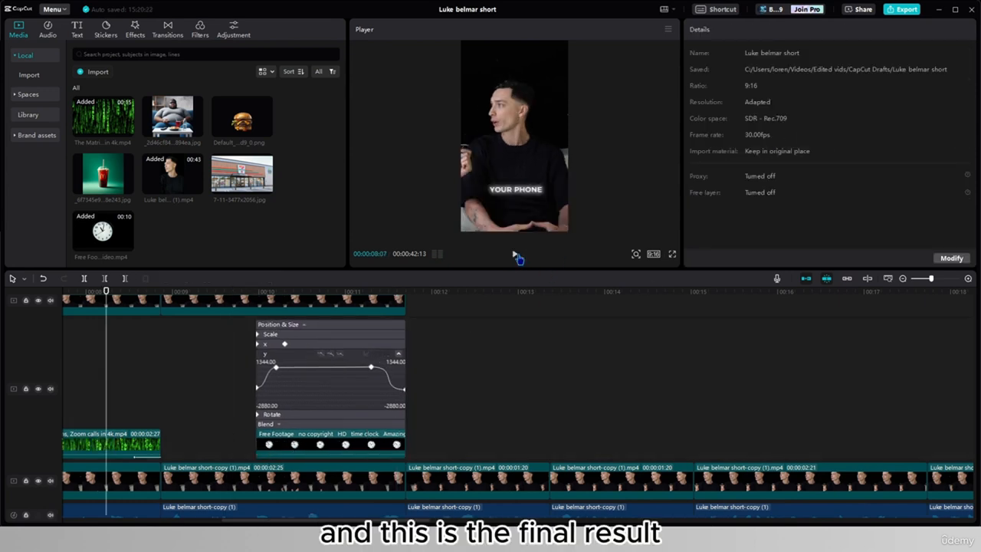
left_click(516, 255)
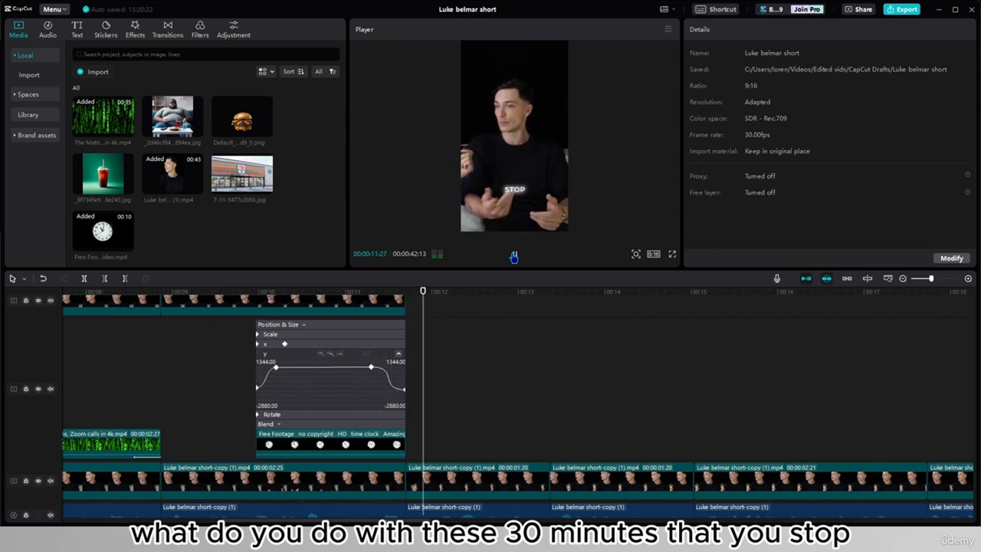
left_click(513, 256)
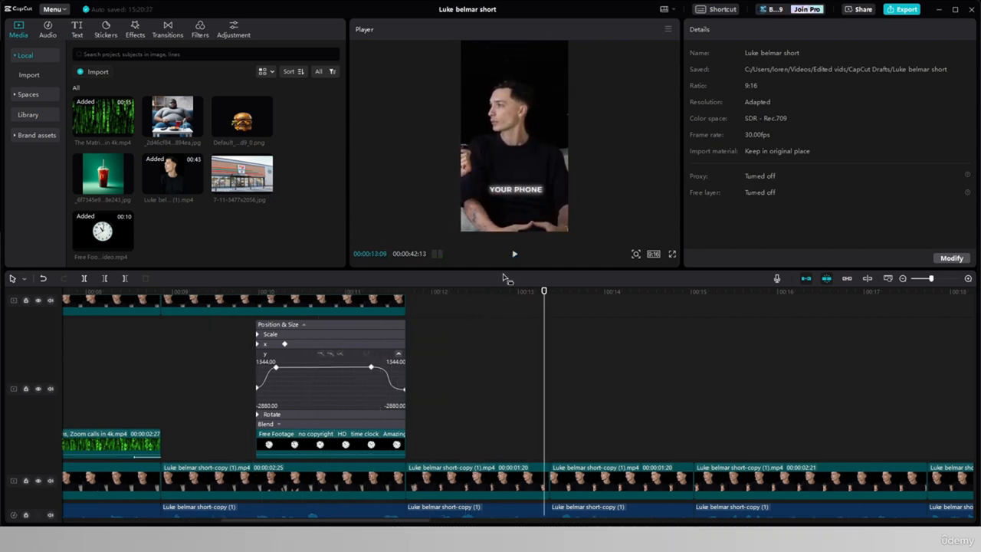
- Hide the clock clip's keyframe animation on the timeline
left_click(424, 432)
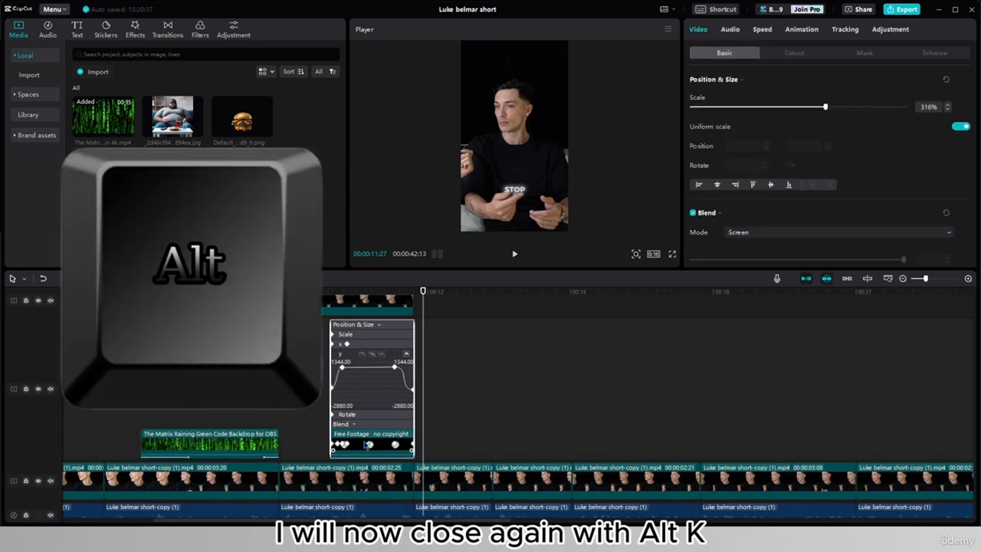
key("alt+k")
right_click(366, 445)
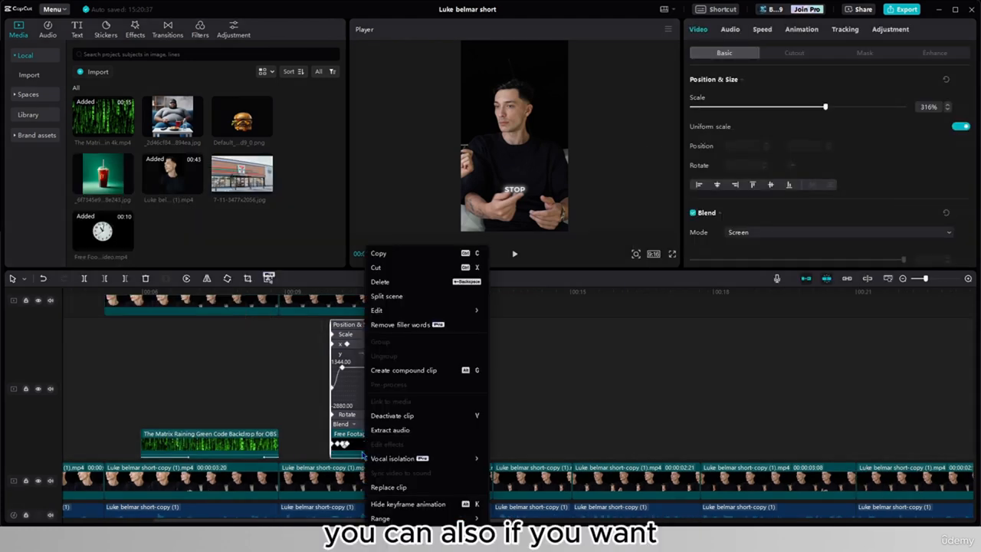
left_click(391, 505)
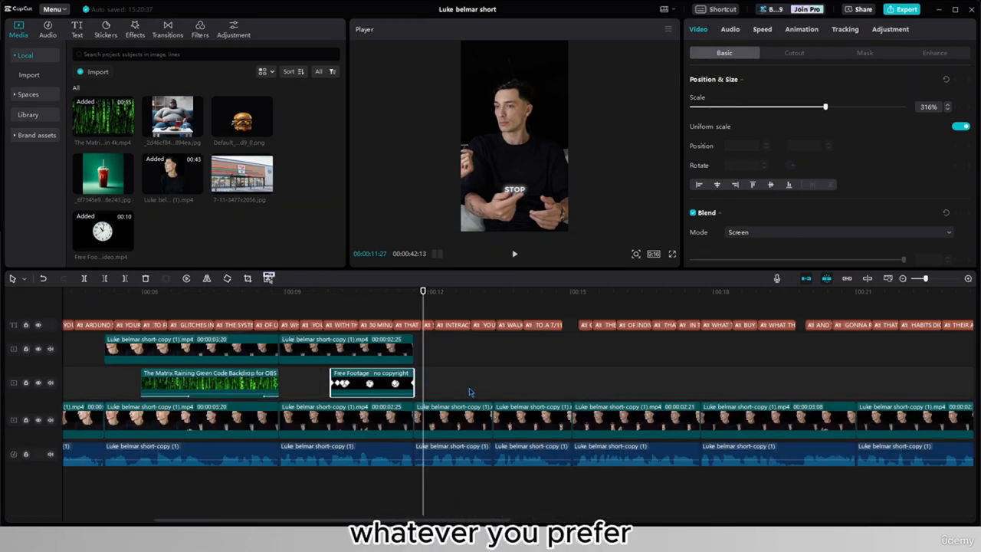
- Add the 7-11 store image as an overlay from 14:00, shorten it to 27 frames and scale it to 300%
left_click(434, 359)
left_click_drag(434, 359, 535, 360)
left_click_drag(244, 176, 495, 379)
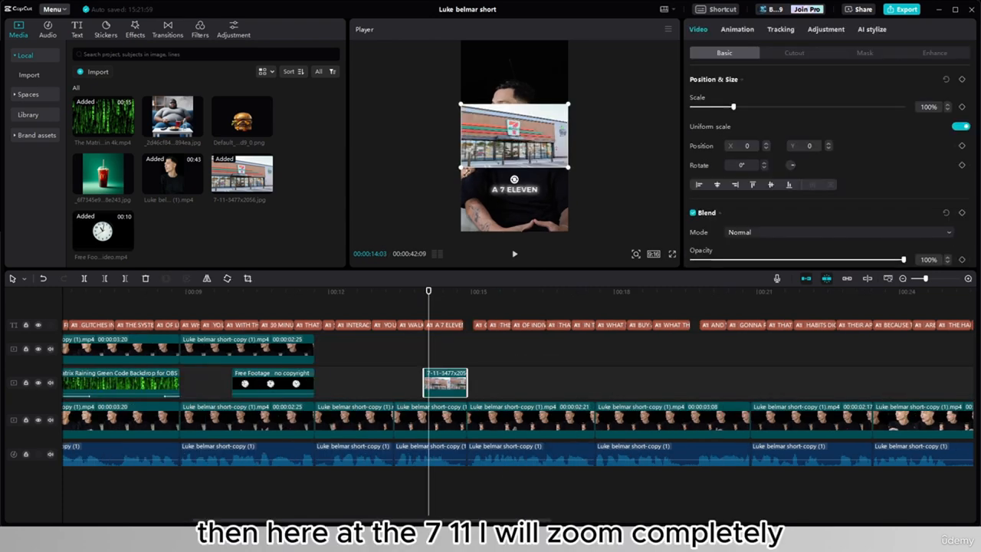
left_click_drag(460, 167, 310, 253)
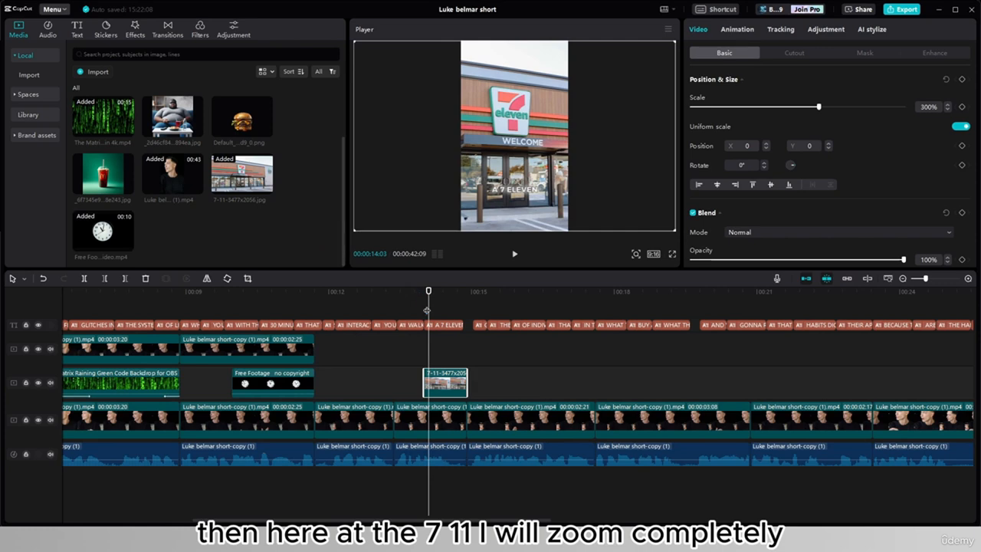
- Keyframe a sideways pan on the store image, from X 1743 at 14:00 to X -1707 at 14:26
left_click(424, 311)
left_click_drag(487, 174, 573, 173)
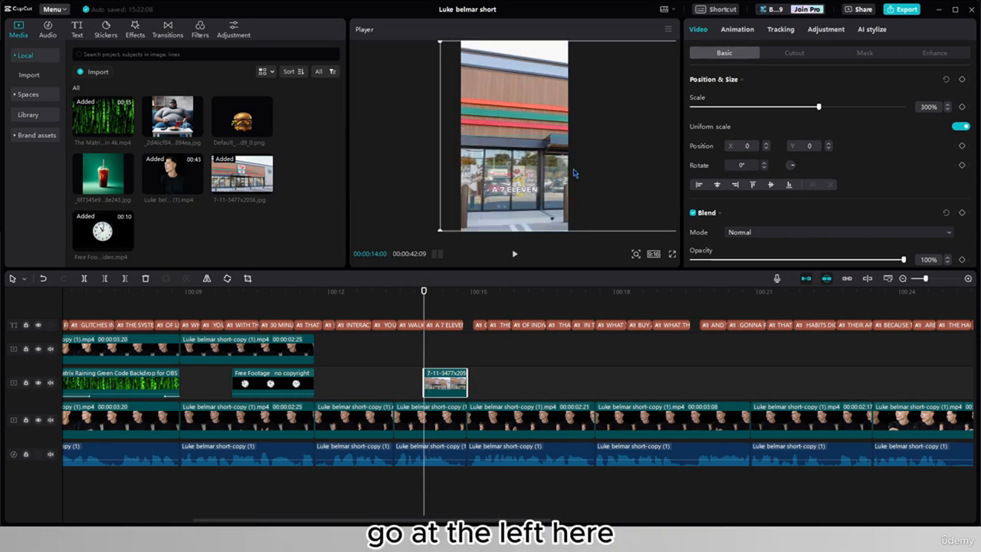
left_click(961, 145)
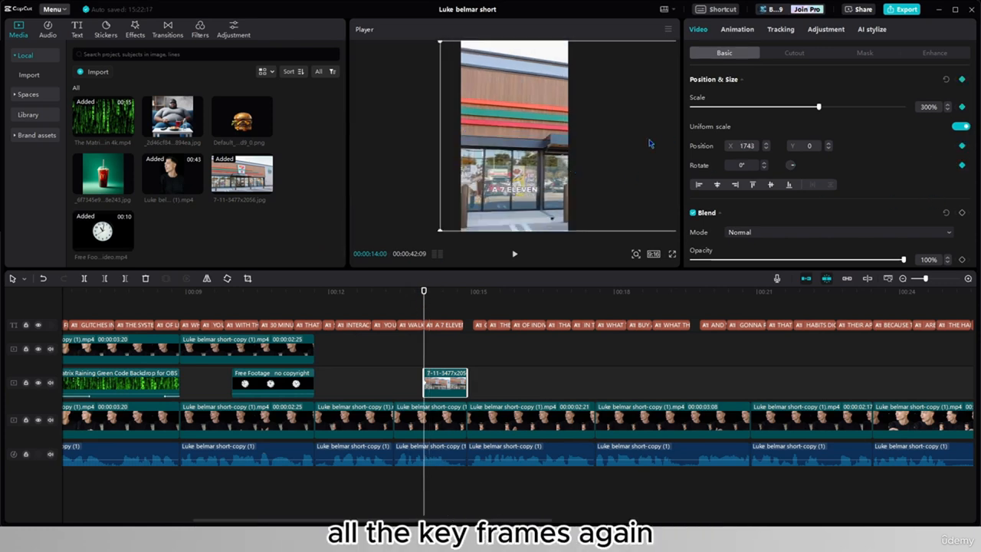
left_click(469, 364)
left_click(460, 389)
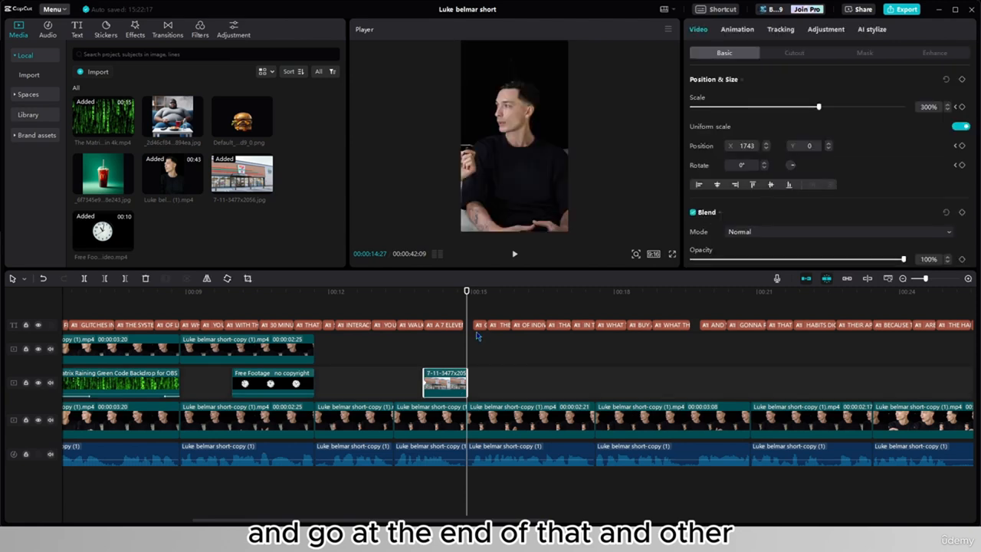
key("Left")
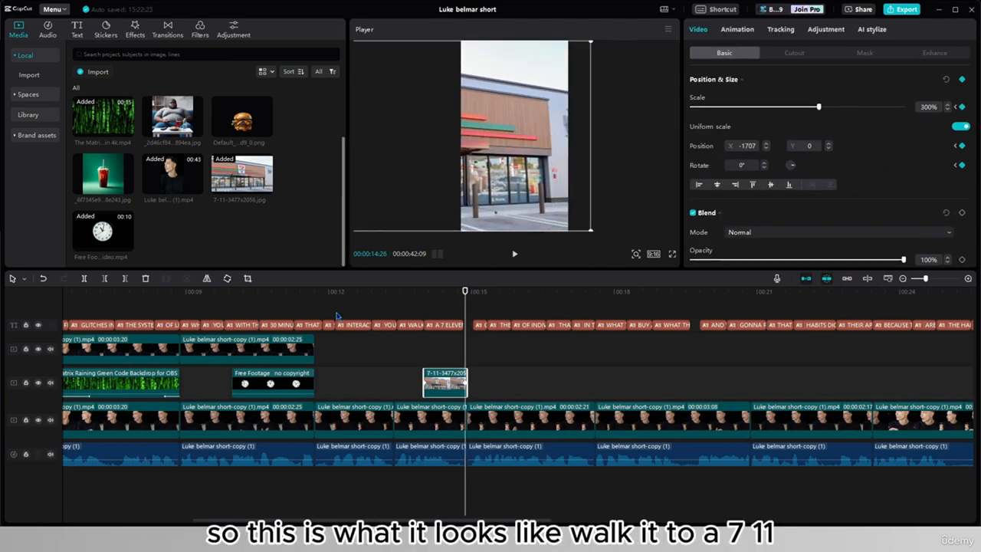
- Play back the store image's pan, show its keyframe animation and smooth the X position with an auto curve
left_click(394, 304)
left_click(397, 298)
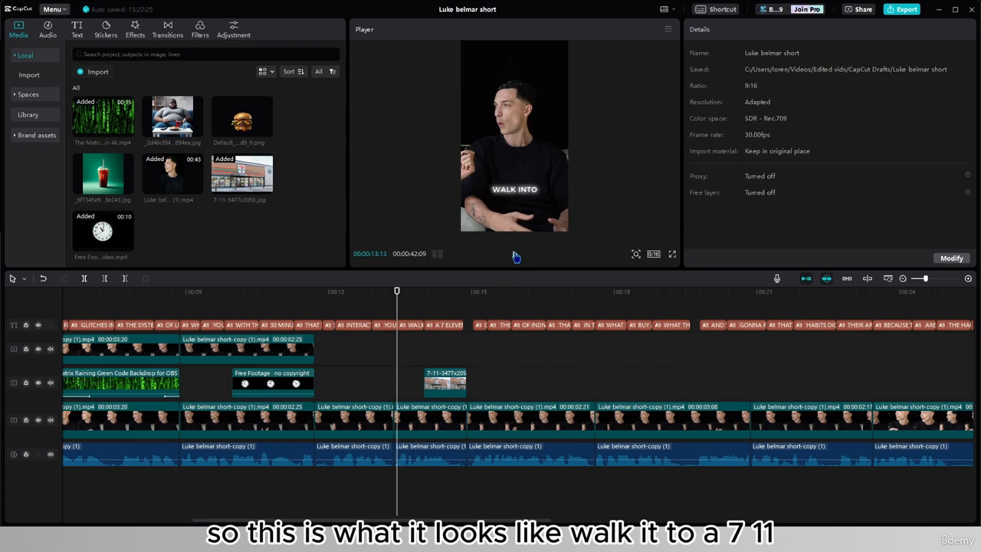
left_click(516, 257)
left_click(445, 381)
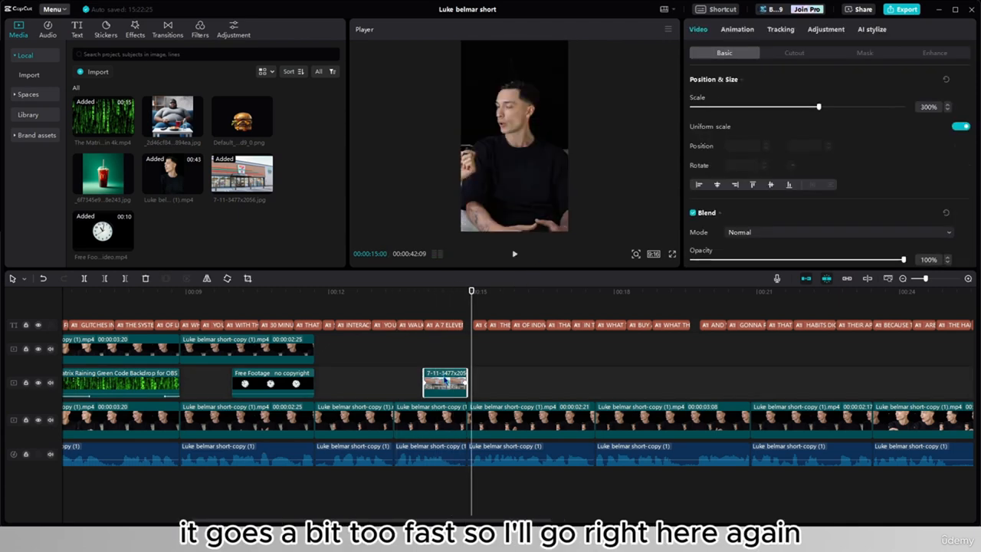
right_click(446, 381)
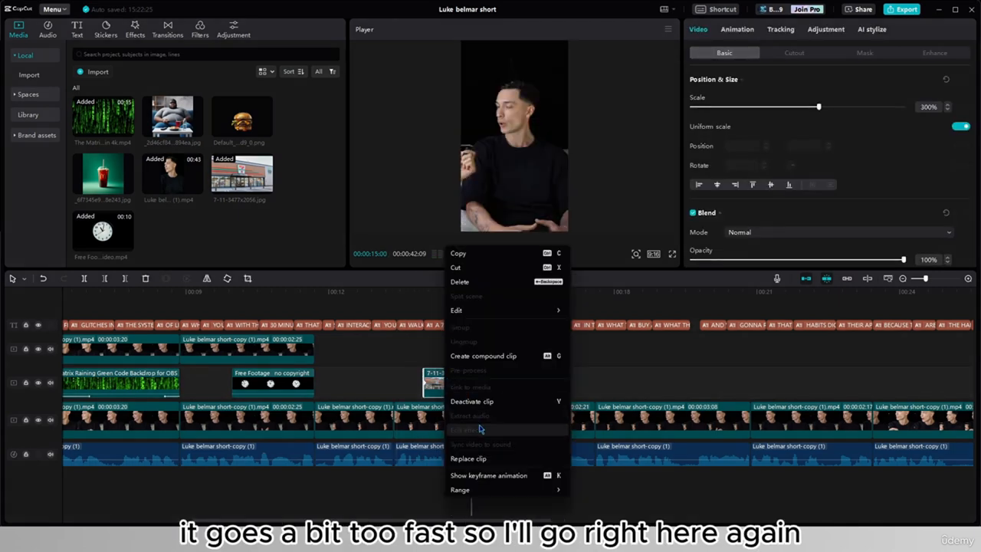
left_click(488, 475)
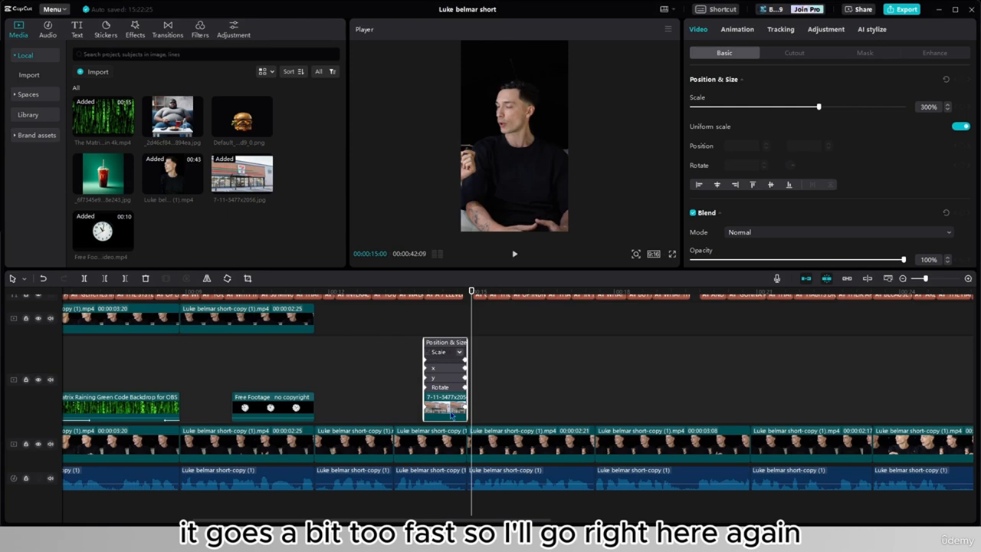
left_click(443, 368)
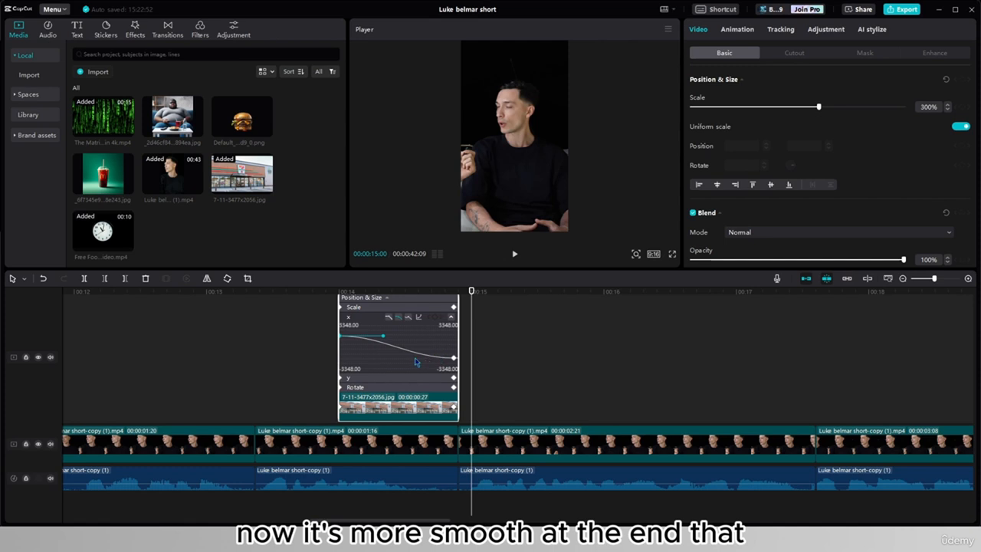
- Play back the store image's smoothed pan and hide its keyframe animation on the timeline
left_click_drag(321, 369, 171, 368)
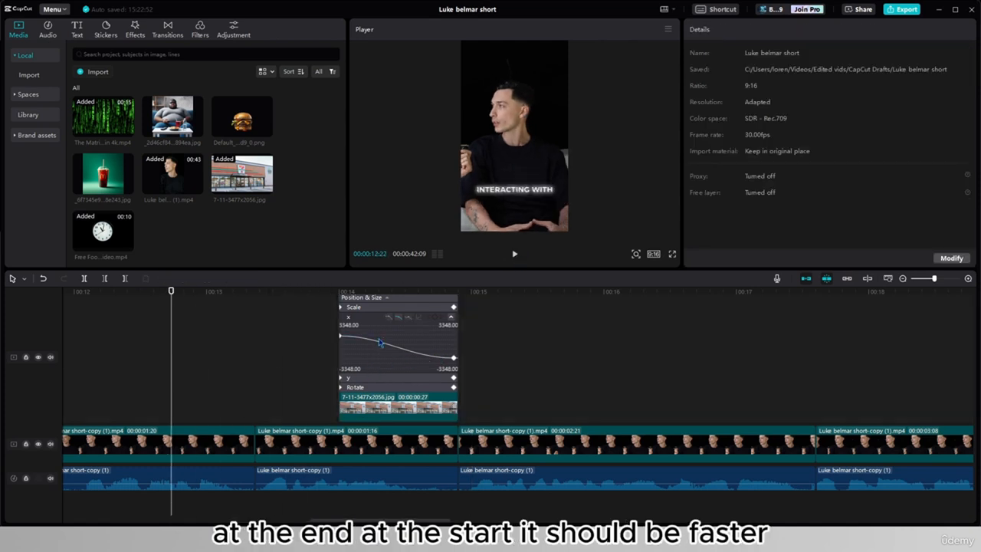
left_click(515, 256)
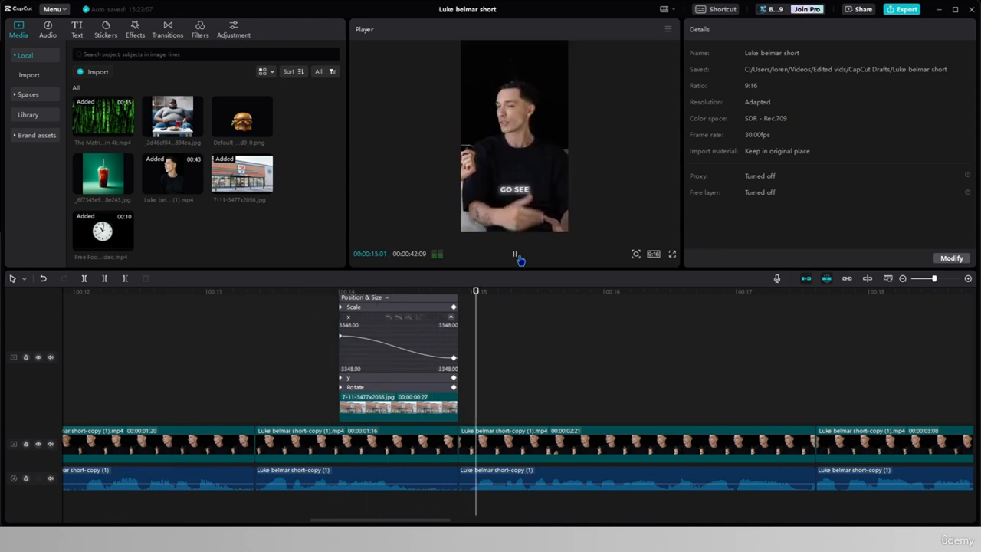
left_click(516, 256)
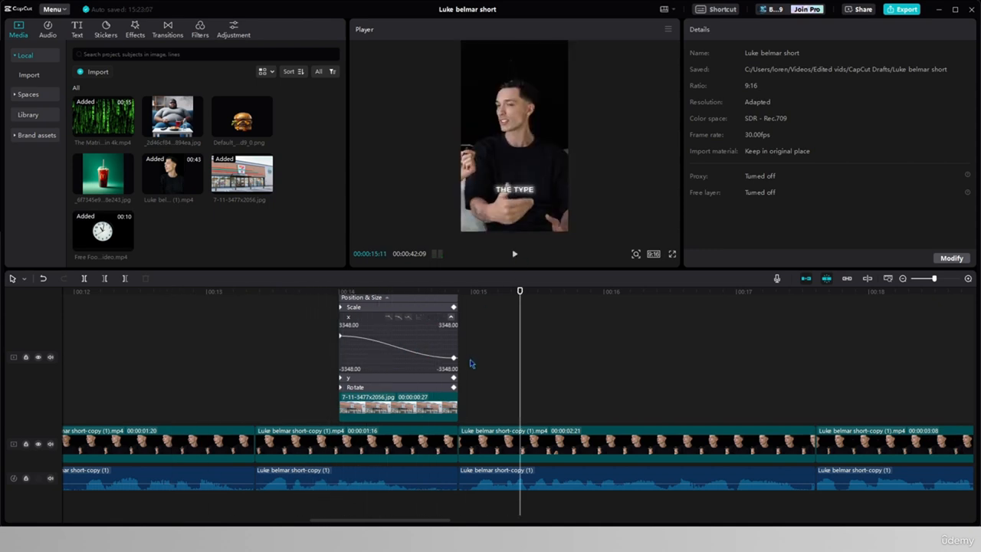
left_click(408, 406)
left_click(408, 406)
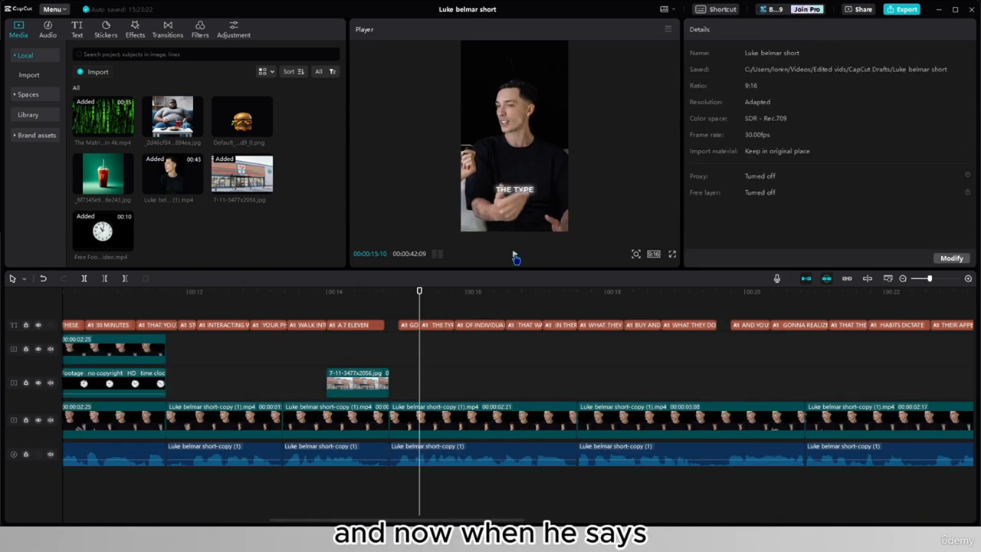
- Play on past the store image and add the seated man's image as an overlay from 14:27
left_click(514, 256)
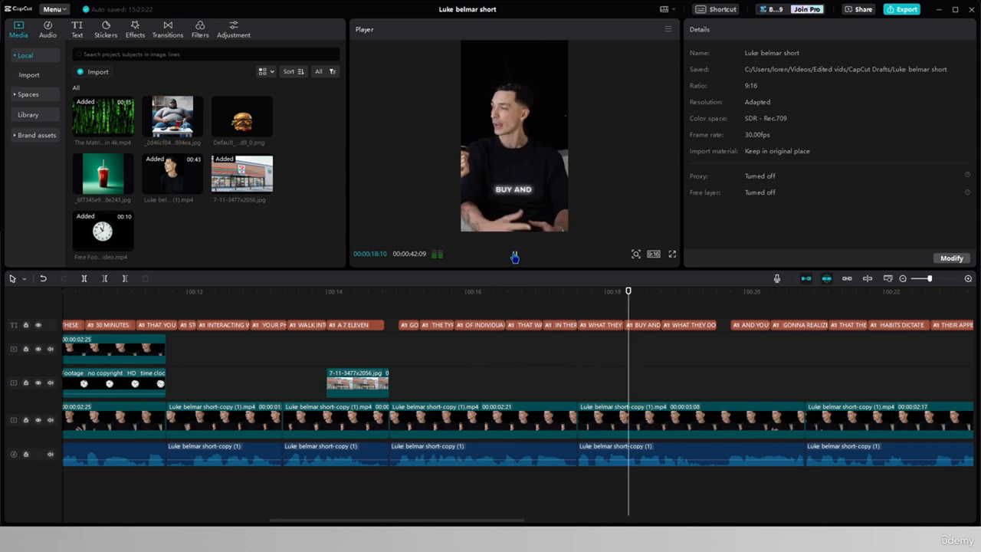
left_click(499, 308)
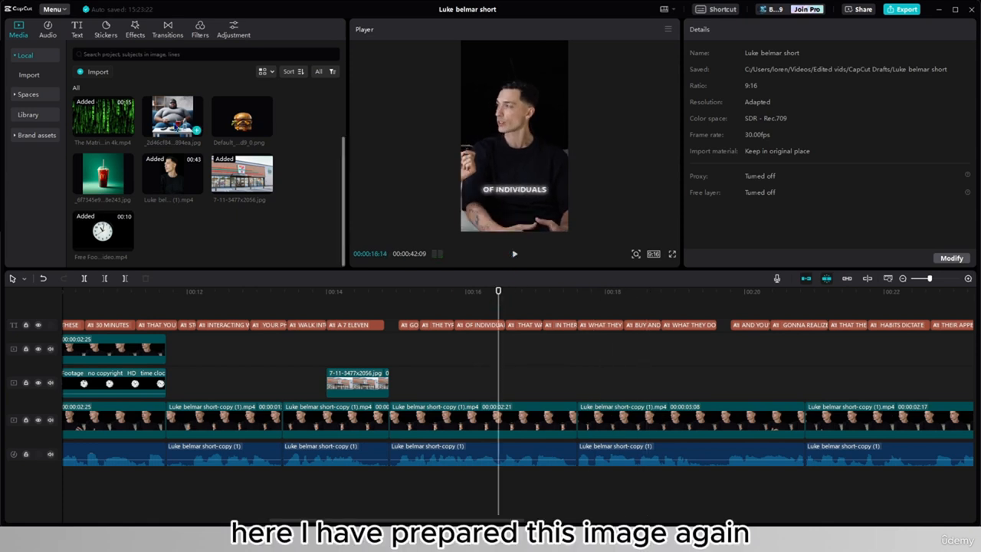
left_click_drag(190, 128, 389, 357)
left_click(400, 355)
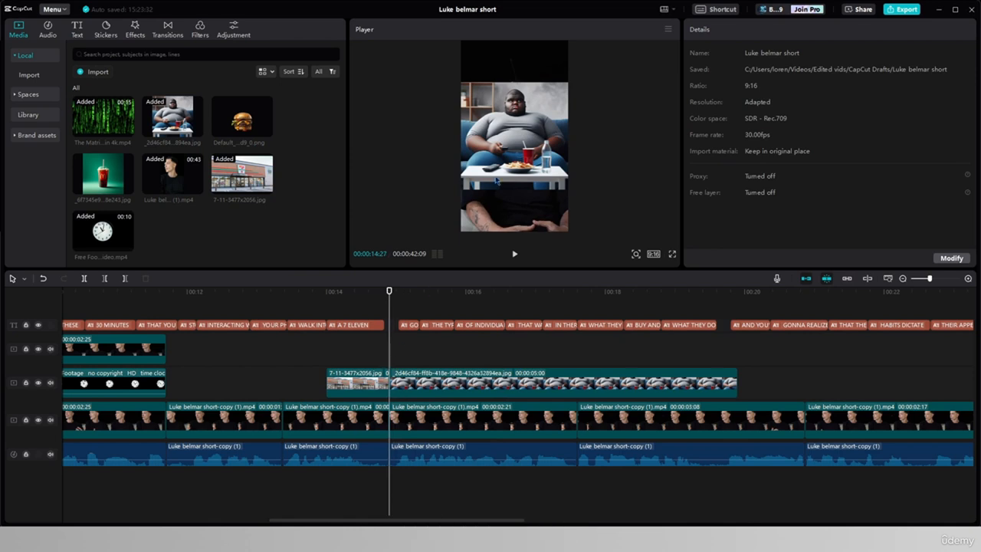
- Scale the seated man's image to 178%, move it to X 710 and keyframe its Position & Size at 14:27
left_click(498, 181)
left_click_drag(462, 192, 419, 230)
left_click_drag(491, 200, 473, 199)
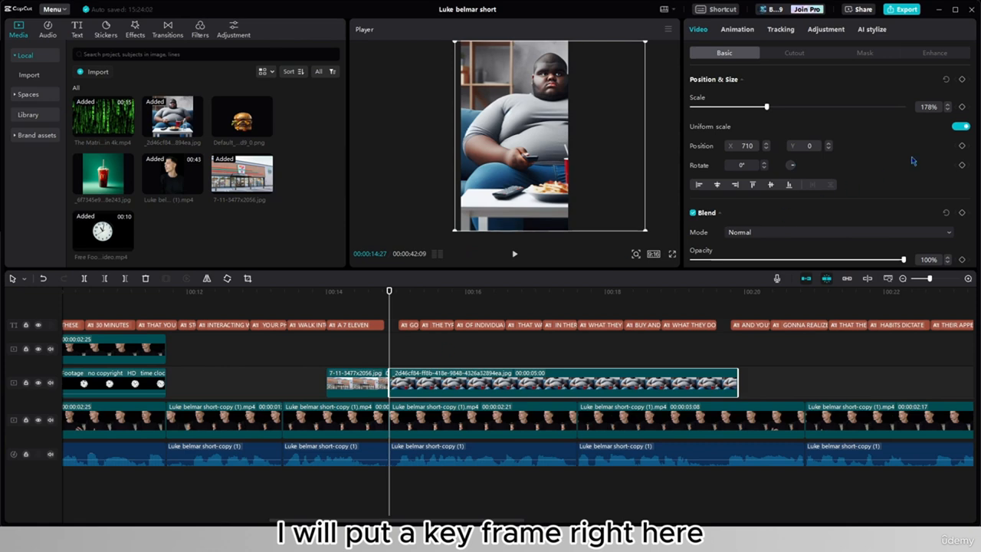
left_click(963, 79)
left_click_drag(562, 194, 500, 198)
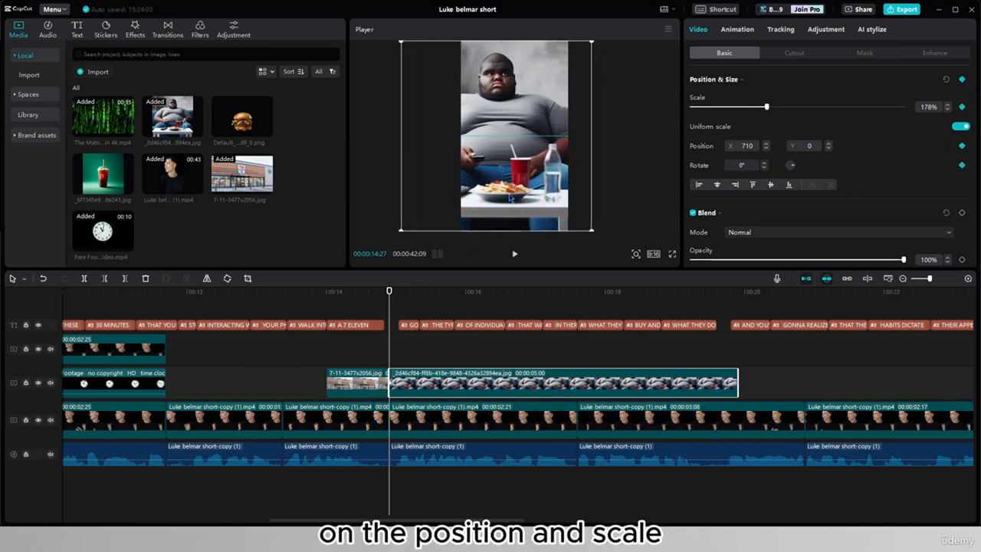
left_click_drag(390, 324, 543, 323)
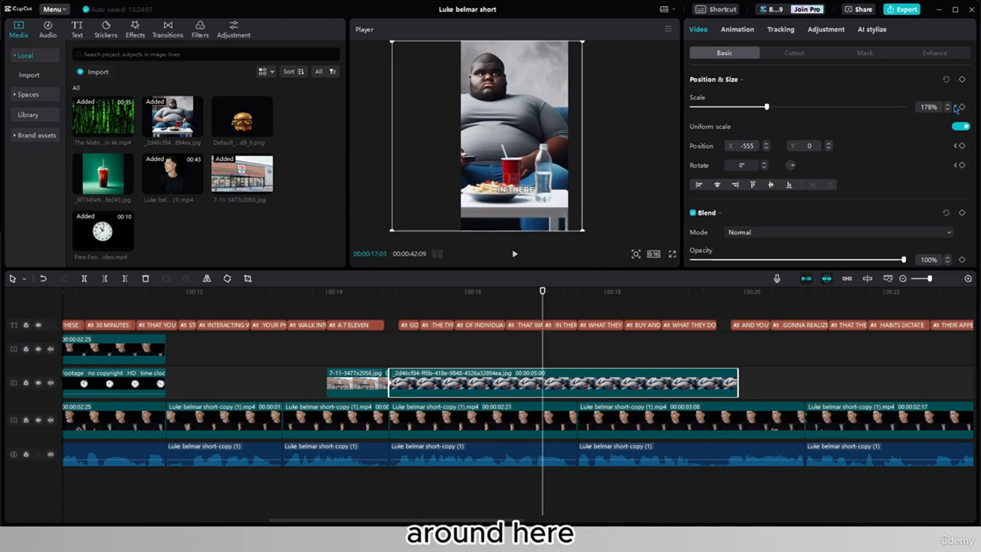
left_click(963, 80)
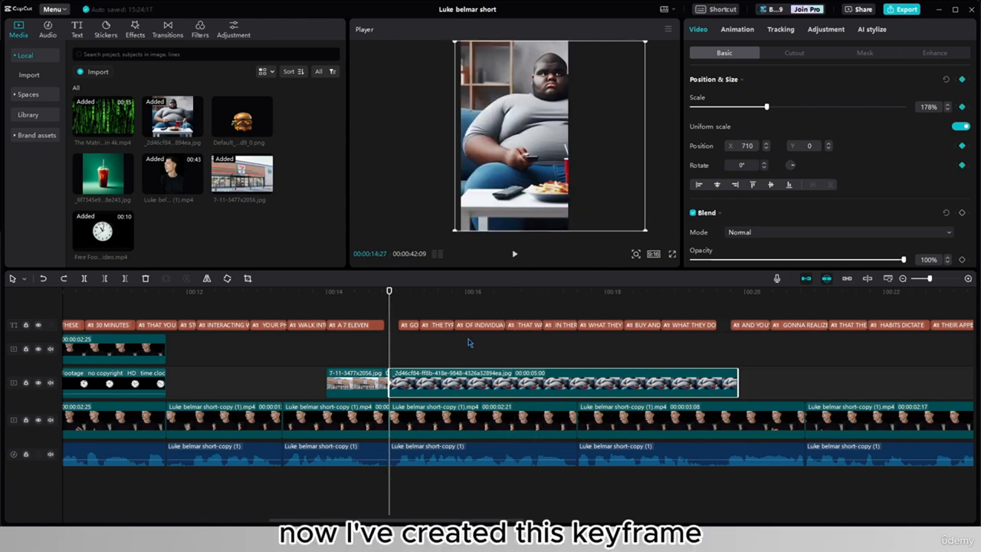
- Keyframe the seated man's image at 17:03 and shift it to X -741 at 193% scale for a sideways pan
left_click(540, 347)
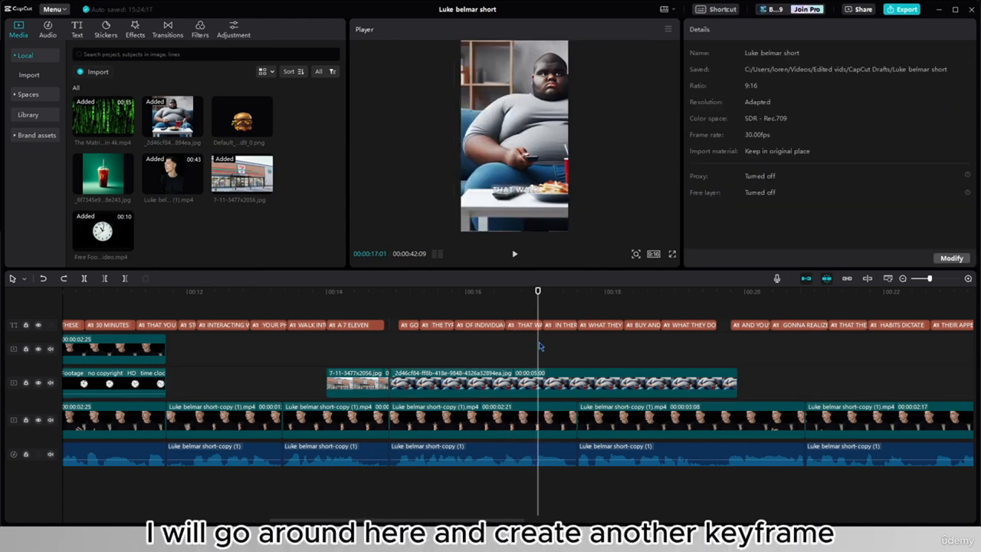
left_click(536, 387)
left_click(962, 79)
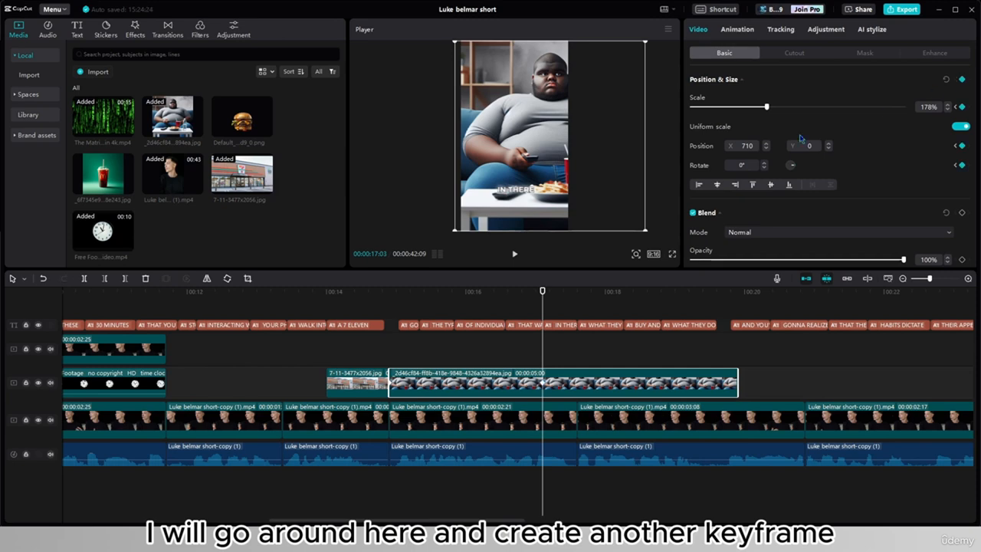
left_click_drag(562, 189, 507, 188)
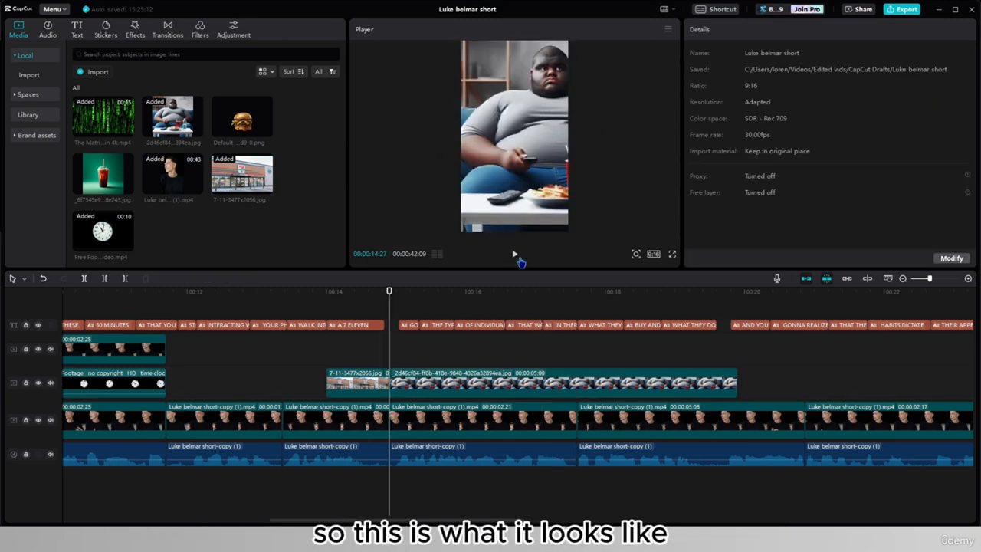
- Play back the seated man image's pan and smooth its X position with an auto curve on the end keyframe
left_click(517, 257)
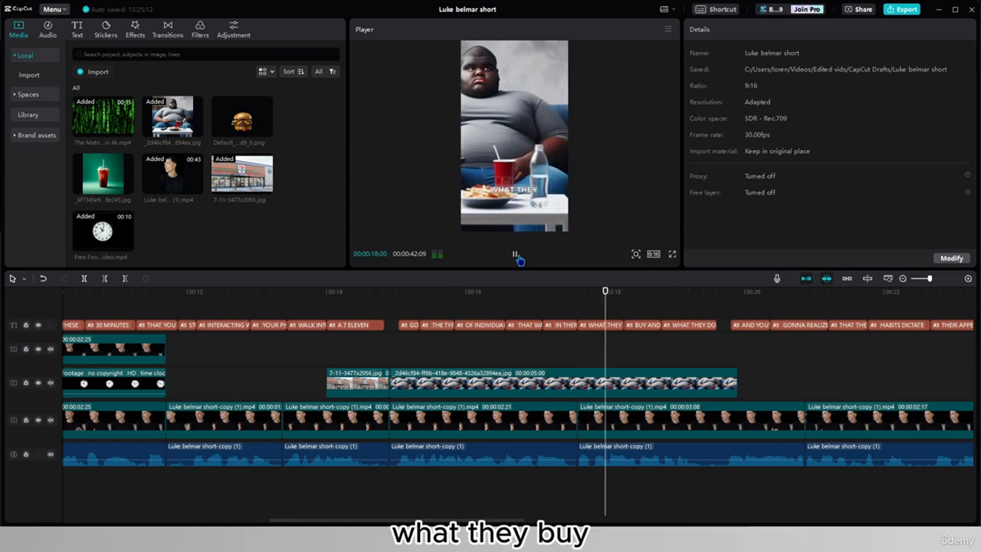
left_click(515, 254)
left_click(497, 379)
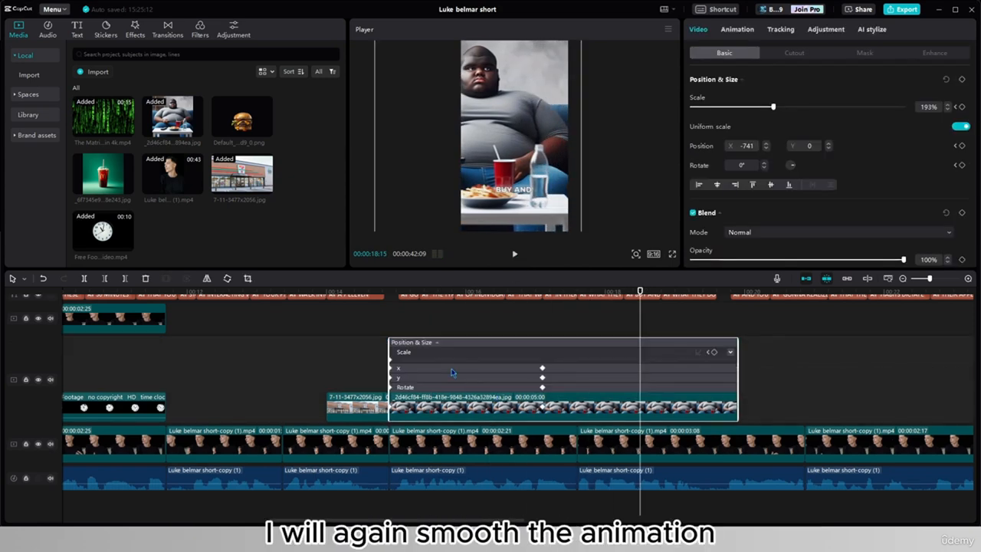
left_click(443, 369)
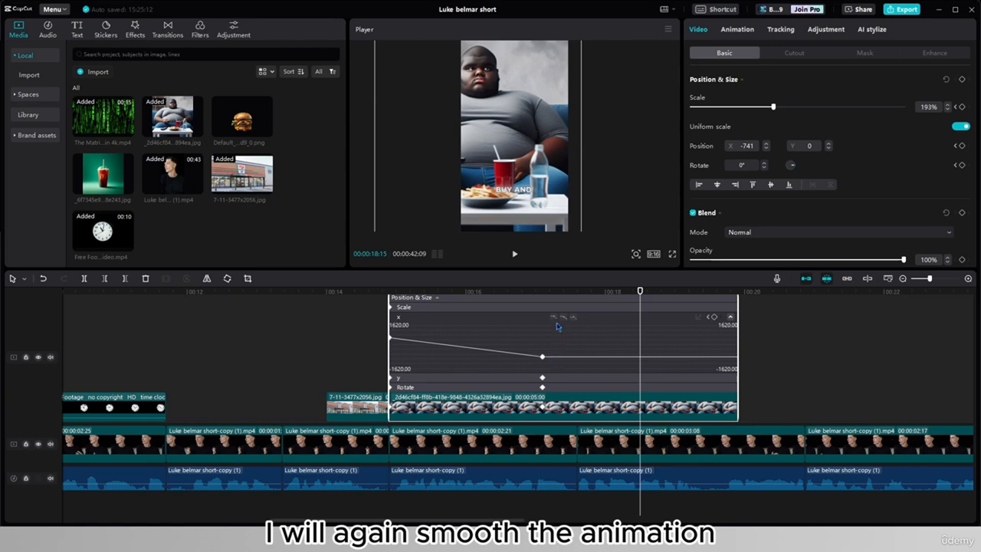
left_click(542, 356)
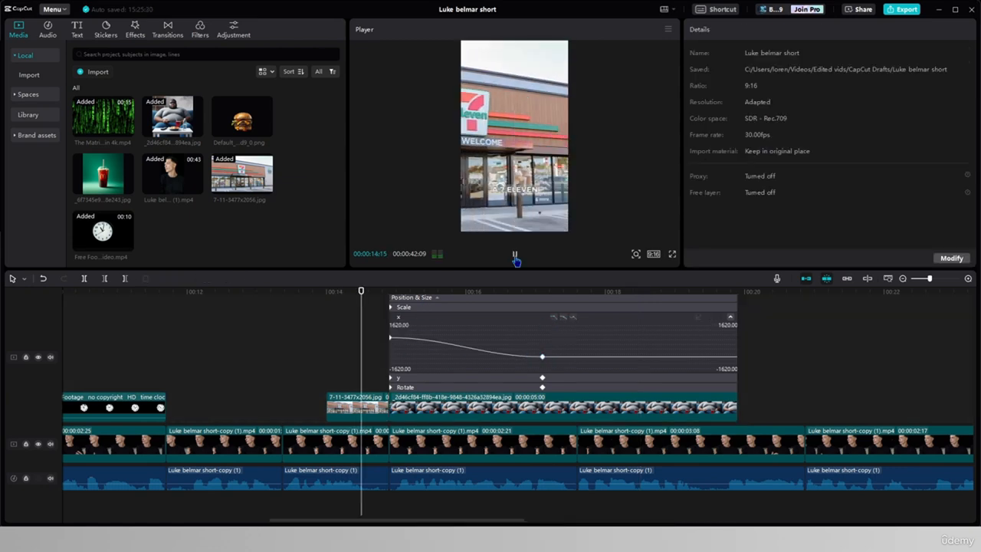
- Play back the smoothed pan and hide the seated man image's keyframe animation
left_click(515, 255)
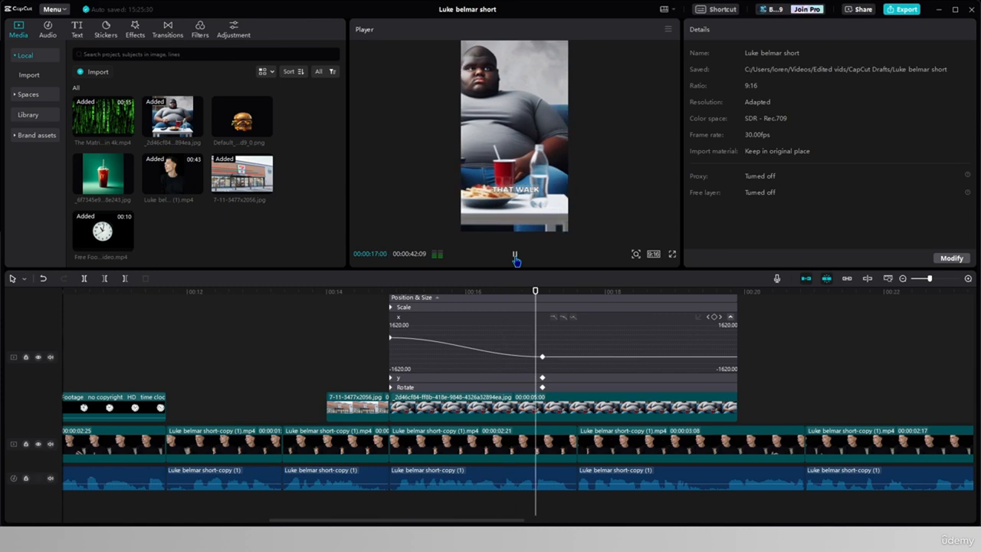
left_click(515, 256)
left_click(635, 400)
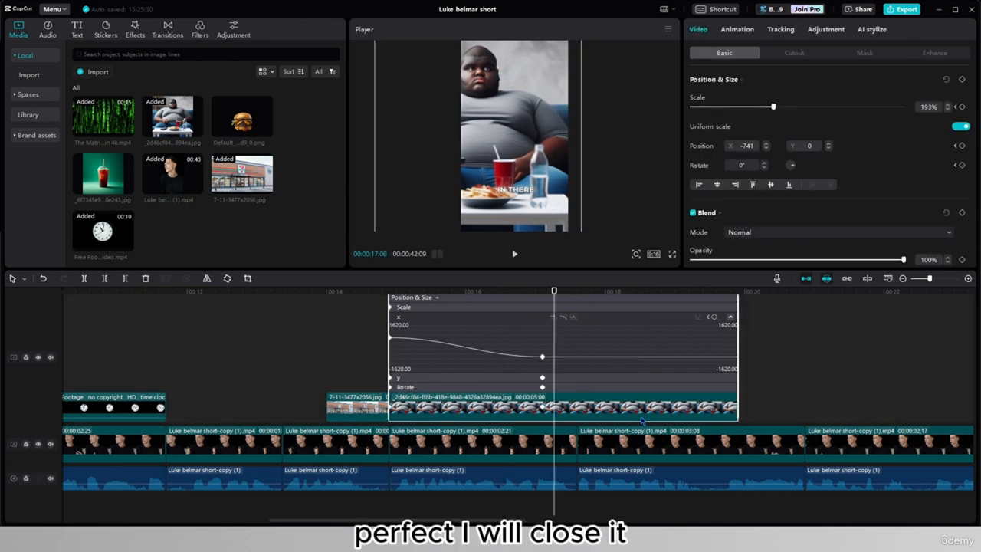
key("alt+k")
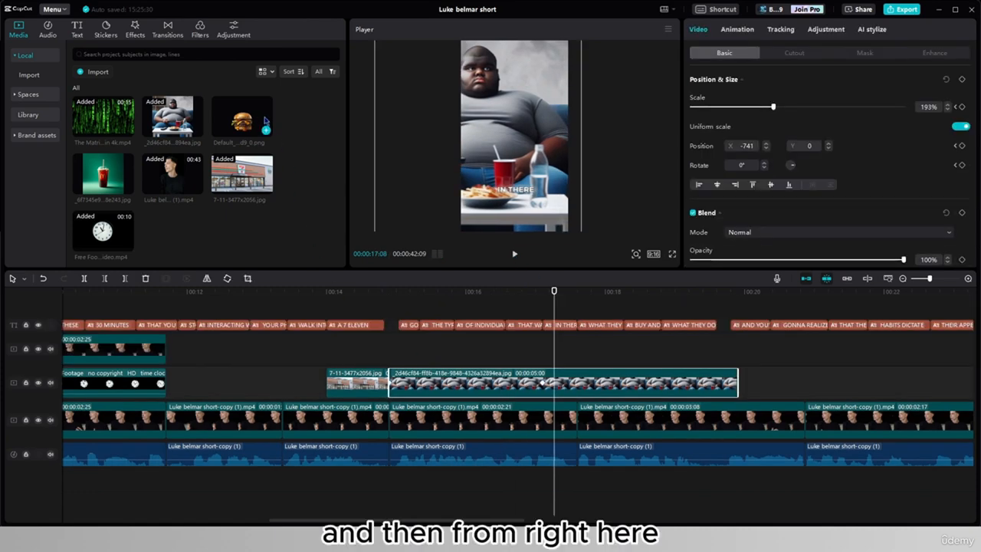
- Stack the hamburger and drink images as overlays above the seated man's image and disable the drink clip
left_click_drag(554, 305, 576, 306)
left_click_drag(241, 116, 505, 348)
left_click_drag(123, 187, 507, 310)
key("v")
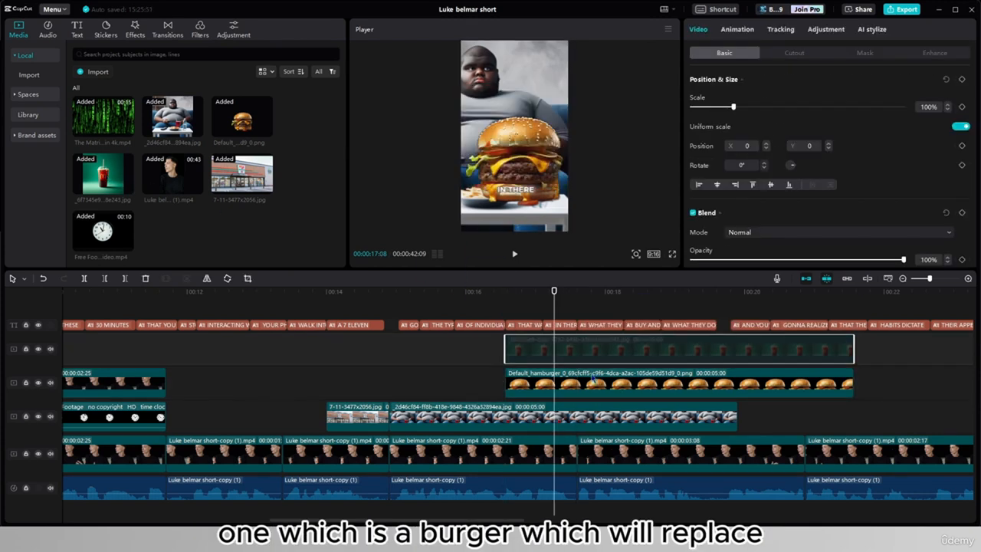
left_click(592, 377)
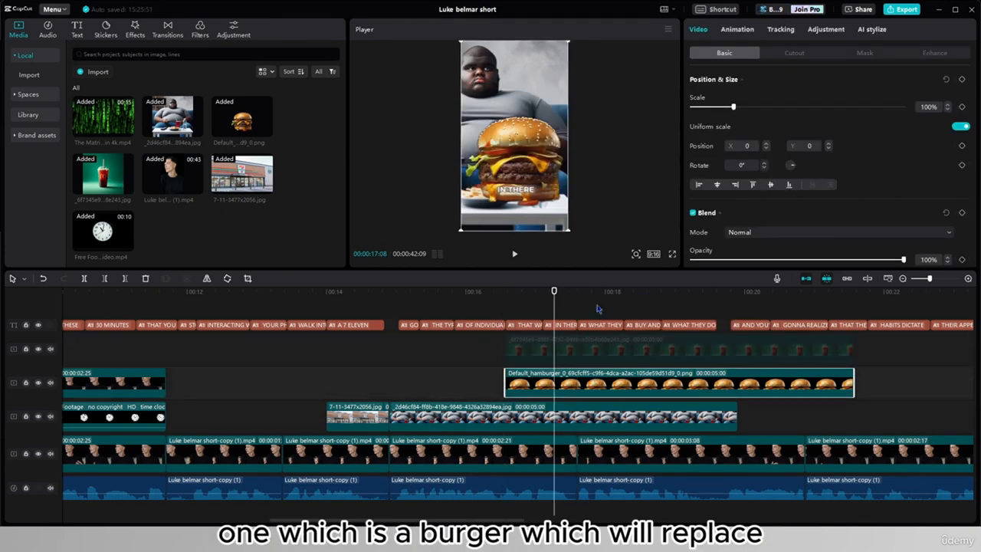
- Scale the hamburger to 67% and place it over the fries on the table at X -555, Y -585
mouse_move(512, 187)
left_mouse_down()
mouse_move(490, 201)
mouse_move(522, 188)
left_mouse_up()
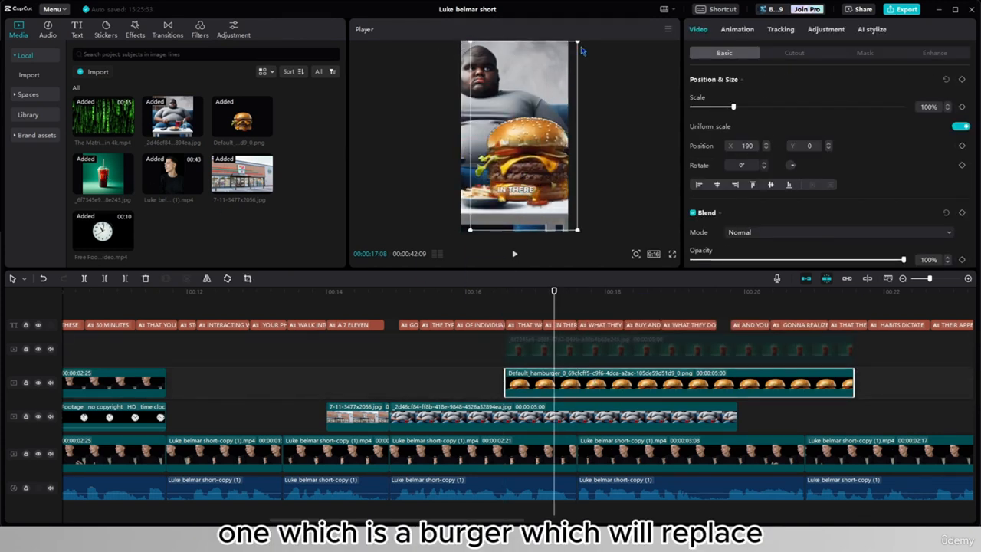
left_click_drag(578, 42, 556, 81)
left_click_drag(536, 158, 499, 190)
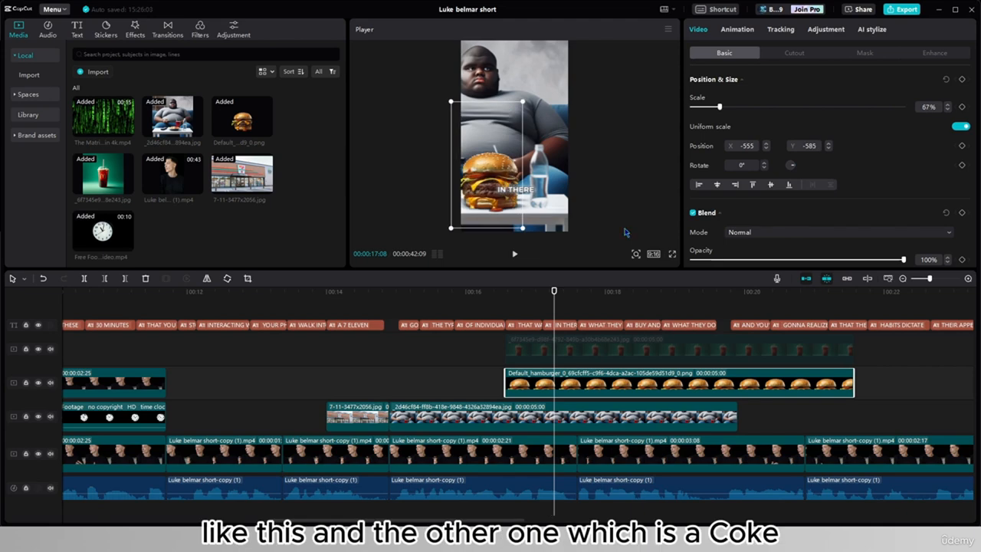
- Re-enable the drink image above the hamburger and select it in the preview
left_click(576, 351)
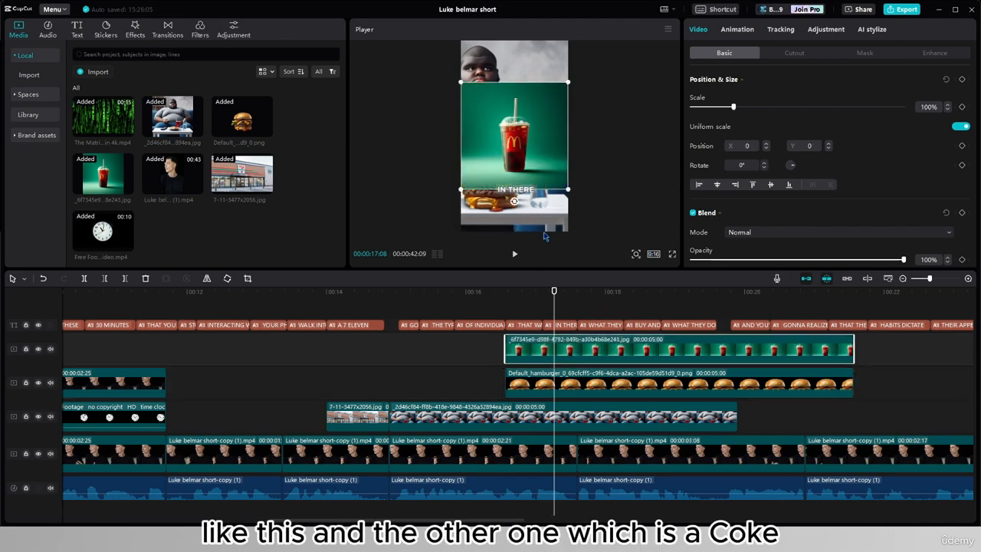
left_click(591, 392)
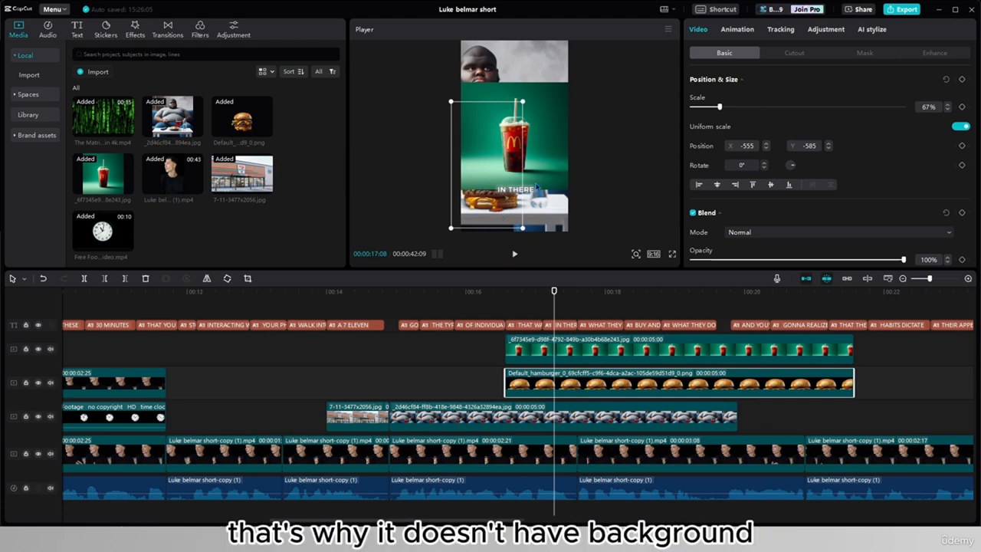
left_click(545, 161)
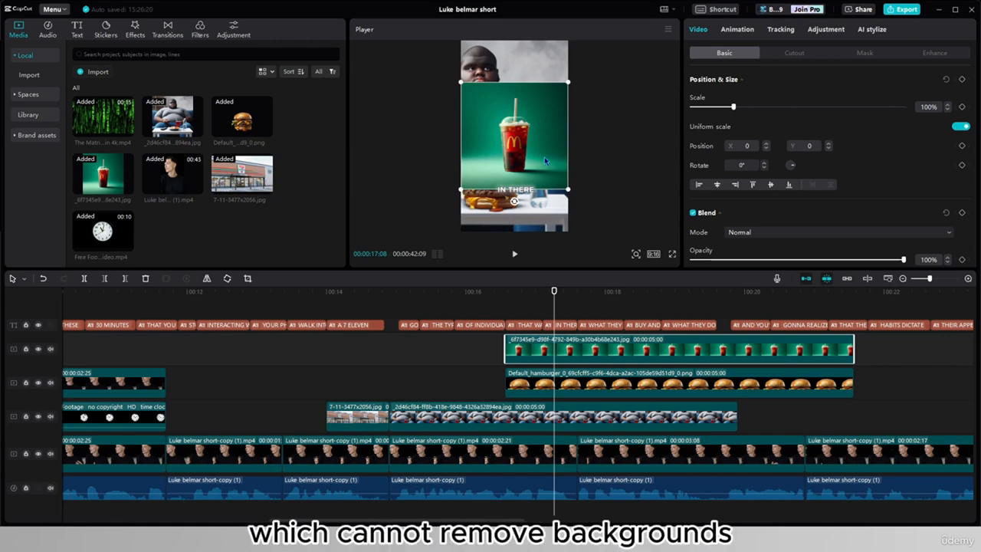
- Remove the drink image's green background with Chroma key and place the drink beside the hamburger on the table
left_click(794, 53)
left_click(693, 80)
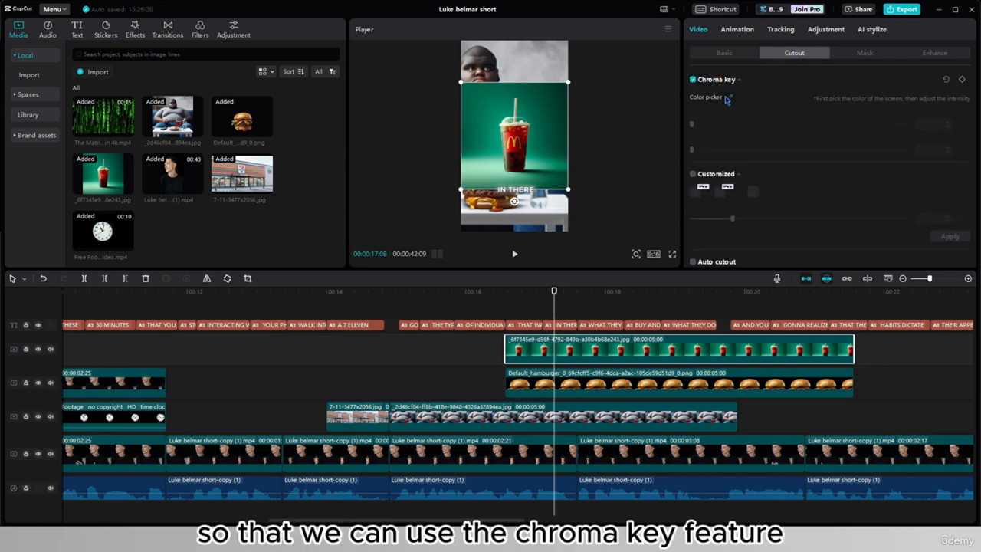
left_click(729, 98)
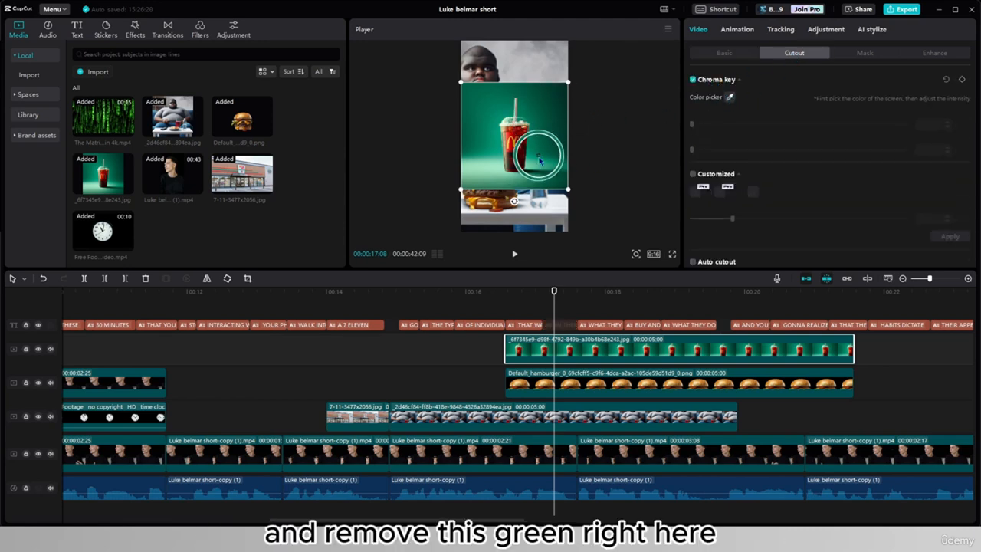
left_click(540, 165)
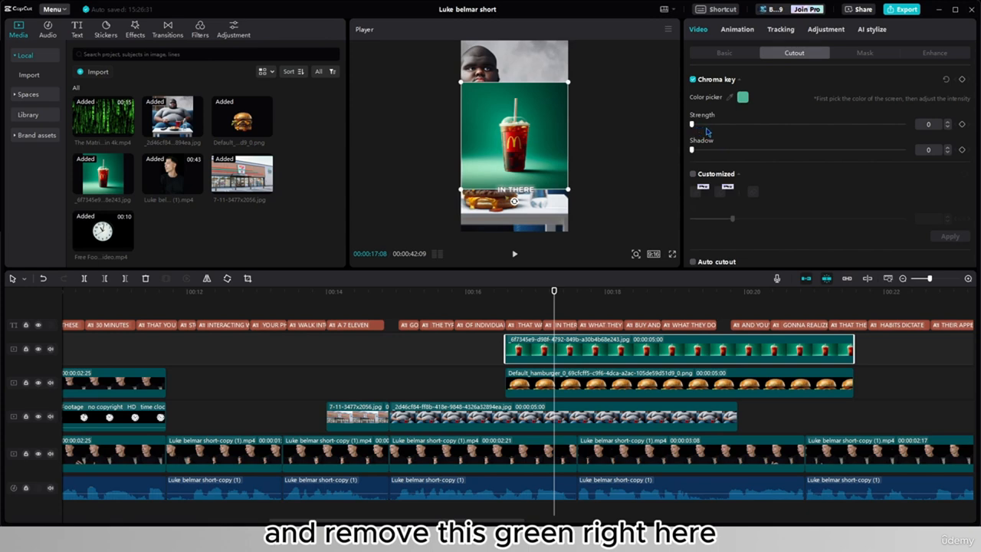
left_click_drag(514, 154, 538, 190)
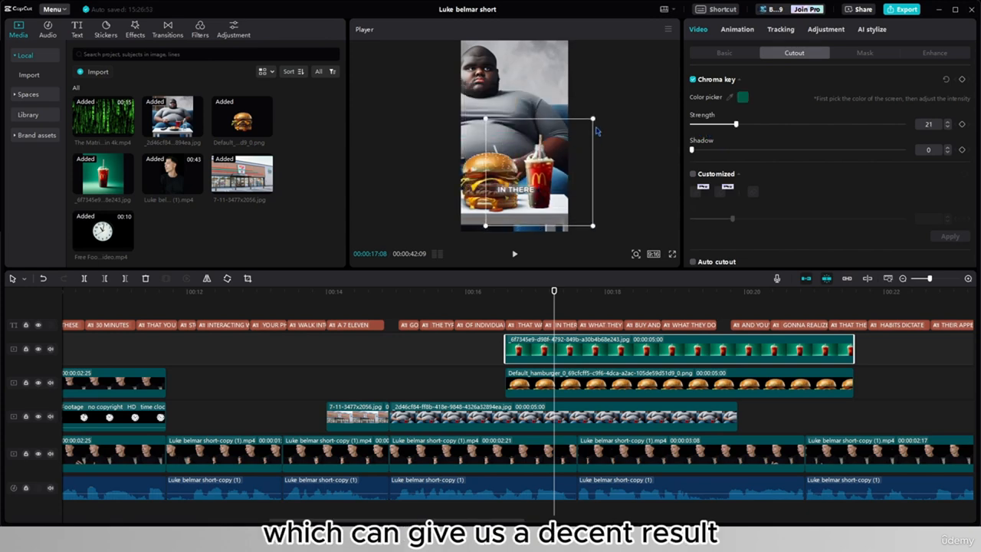
- Keyframe the hamburger's Position & Size to grow from 5% scale at 17:03 to 67% at 18:01
left_click_drag(596, 130, 608, 98)
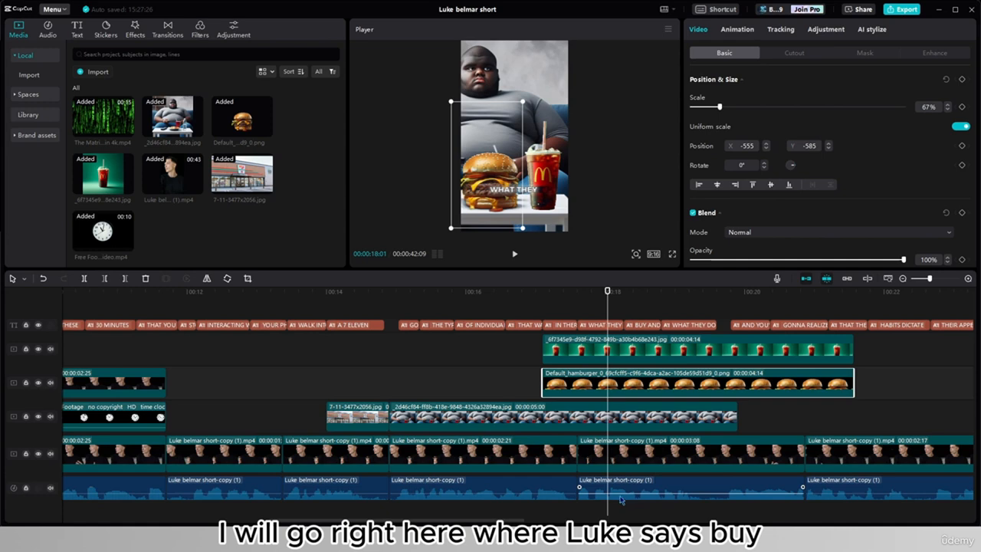
left_click(962, 78)
left_click(544, 323)
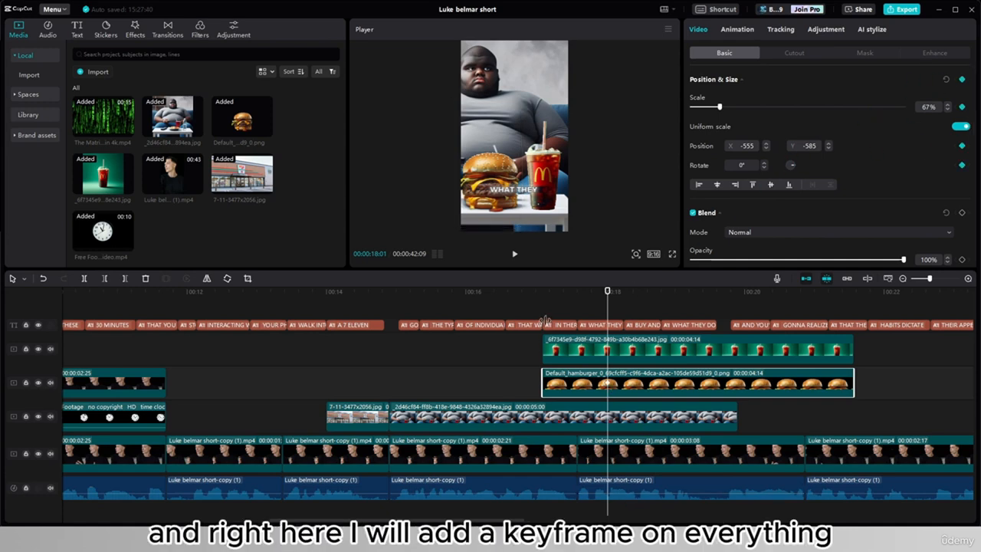
left_click(543, 319)
left_click(550, 393)
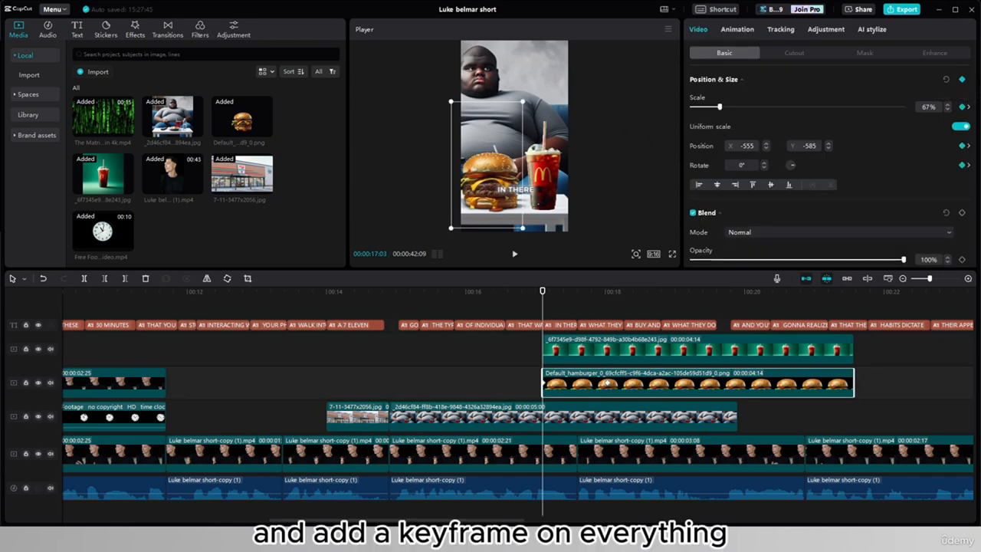
left_click_drag(523, 101, 439, 176)
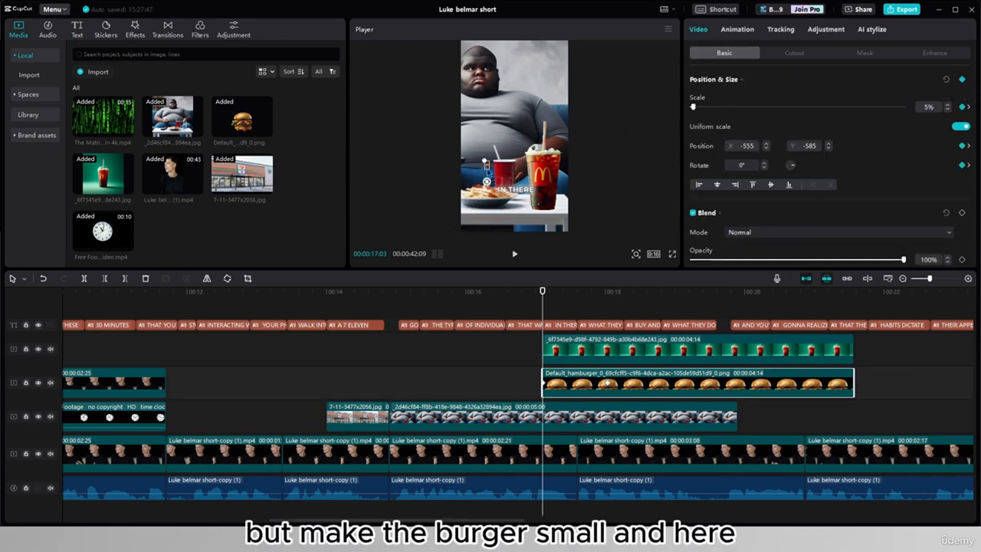
- Play back the hamburger's grow-in animation and select the hamburger clip
left_click(529, 312)
left_click(529, 312)
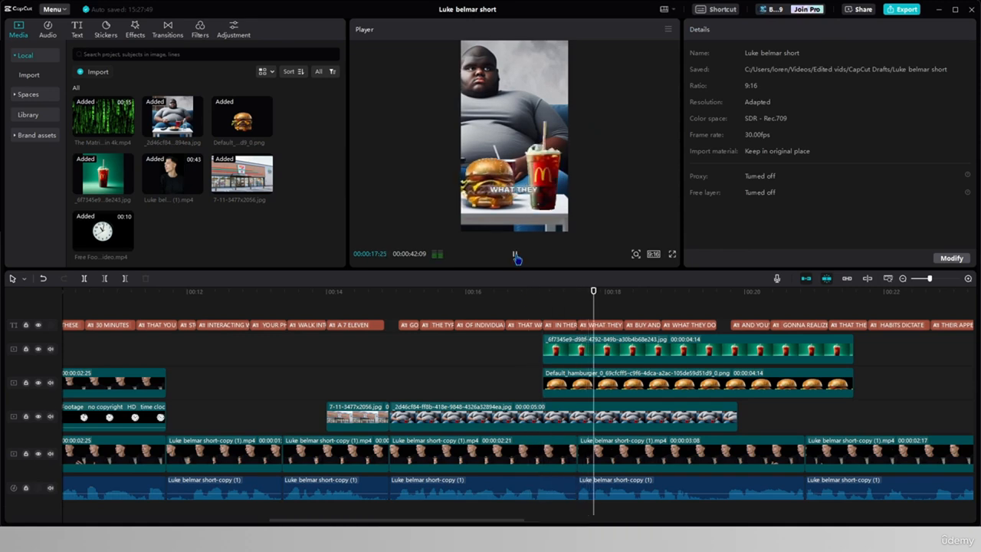
left_click(627, 381)
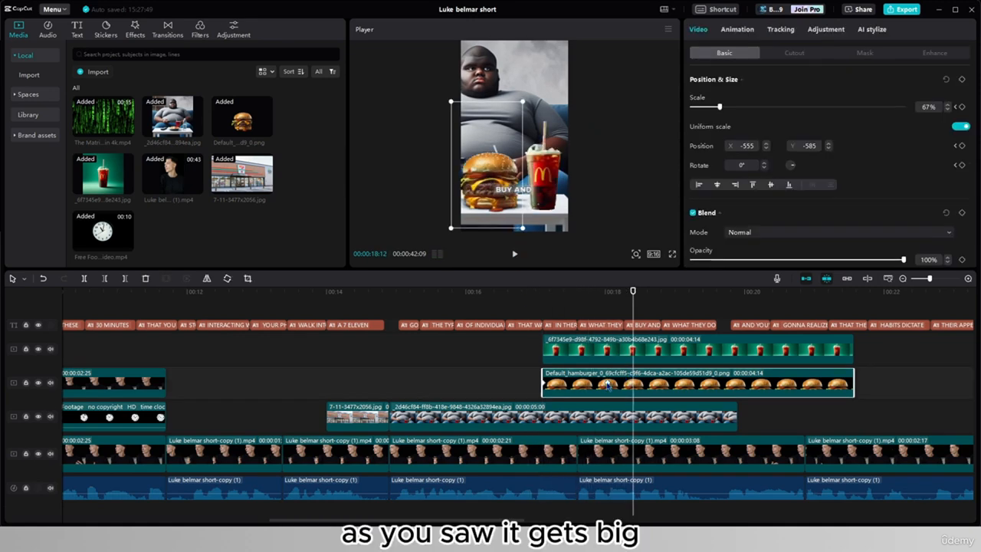
- Add a 67% Position & Size keyframe on the hamburger shortly after 18:01 and set the 18:01 keyframe's scale to 83%
left_click(608, 386)
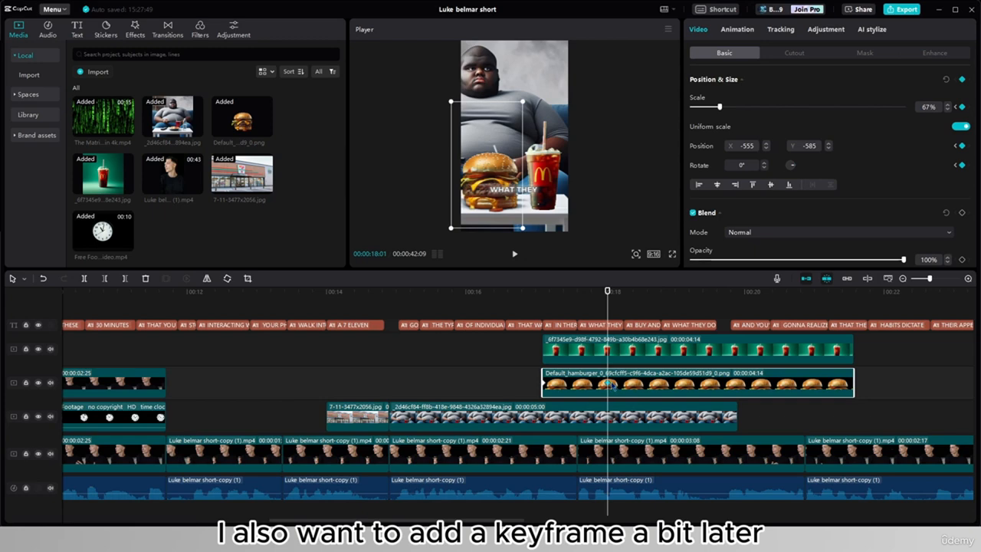
left_click_drag(605, 337, 625, 320)
left_click(608, 385)
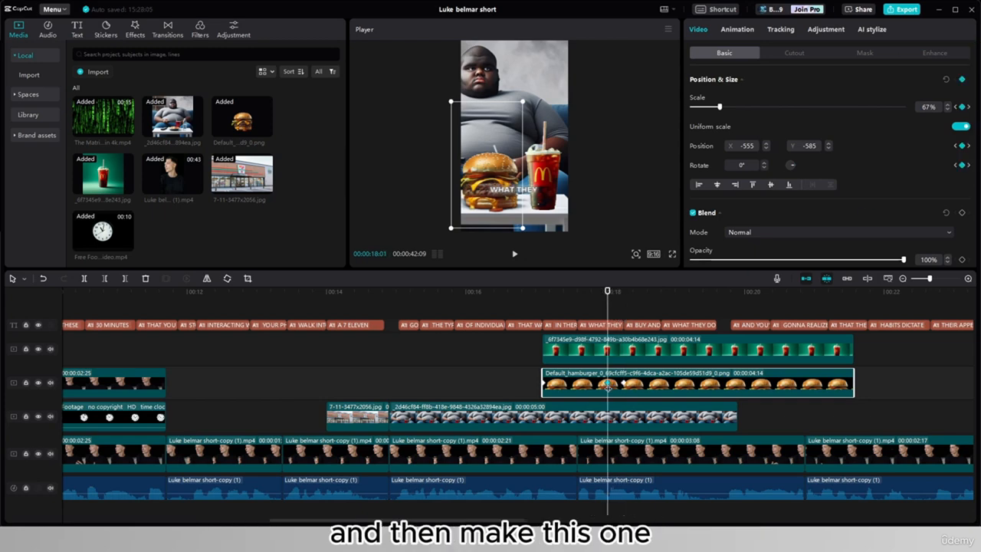
left_click_drag(720, 107, 726, 108)
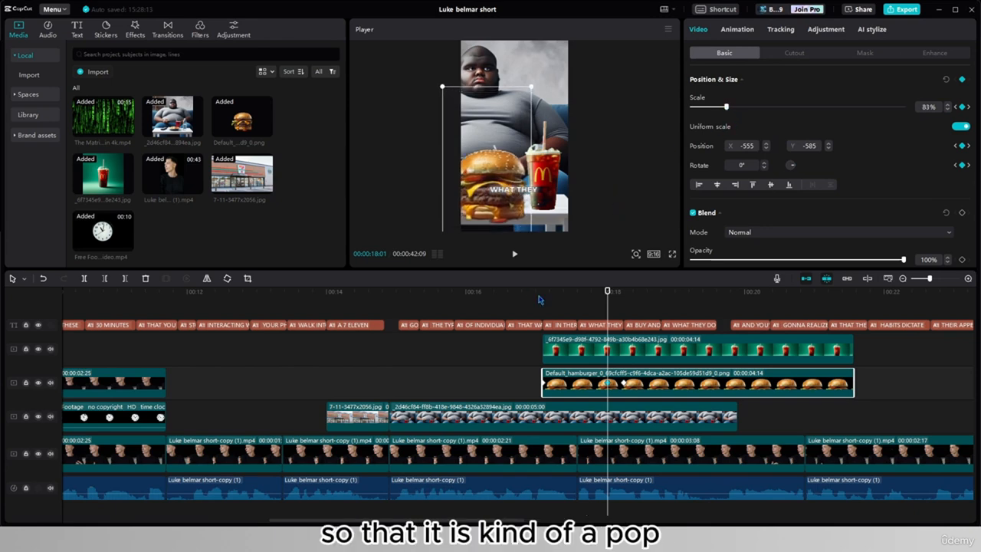
left_click(539, 299)
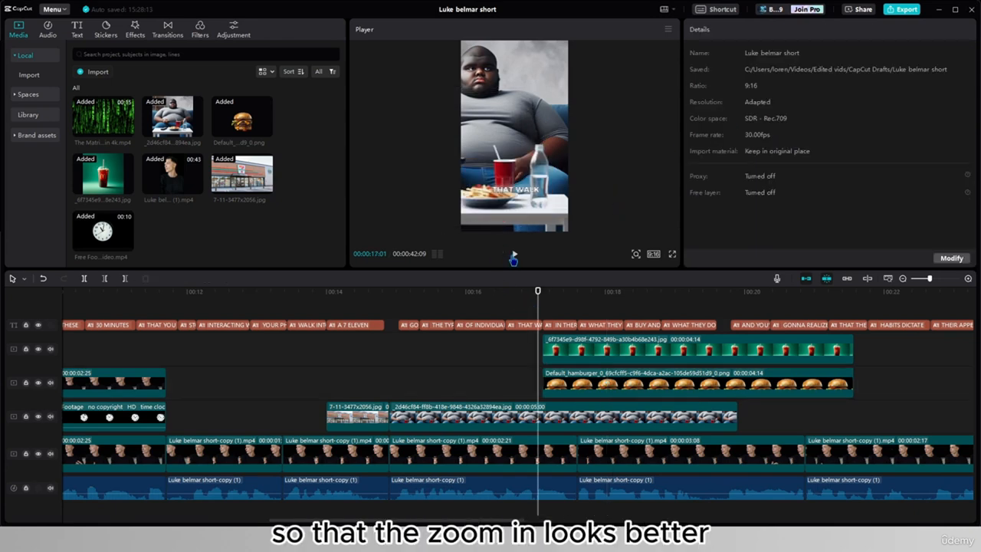
- Open the hamburger's Scale keyframe graph and apply the auto curve to its scale keyframes
double_click(615, 392)
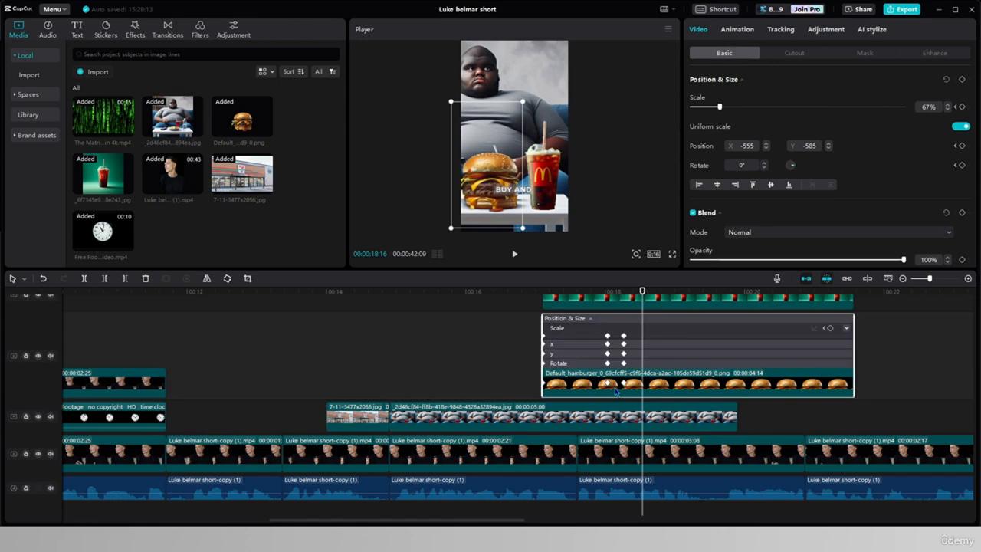
left_click(585, 347)
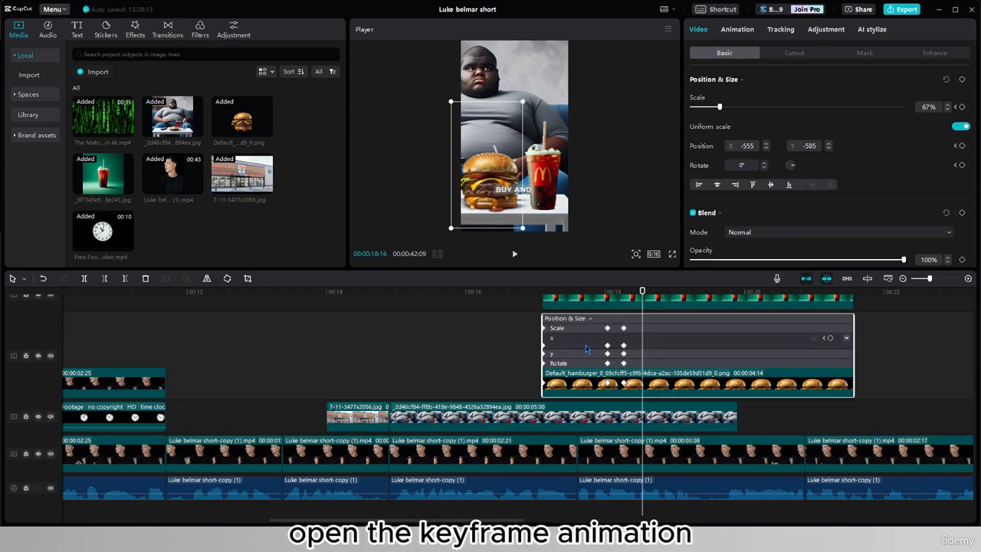
left_click(587, 329)
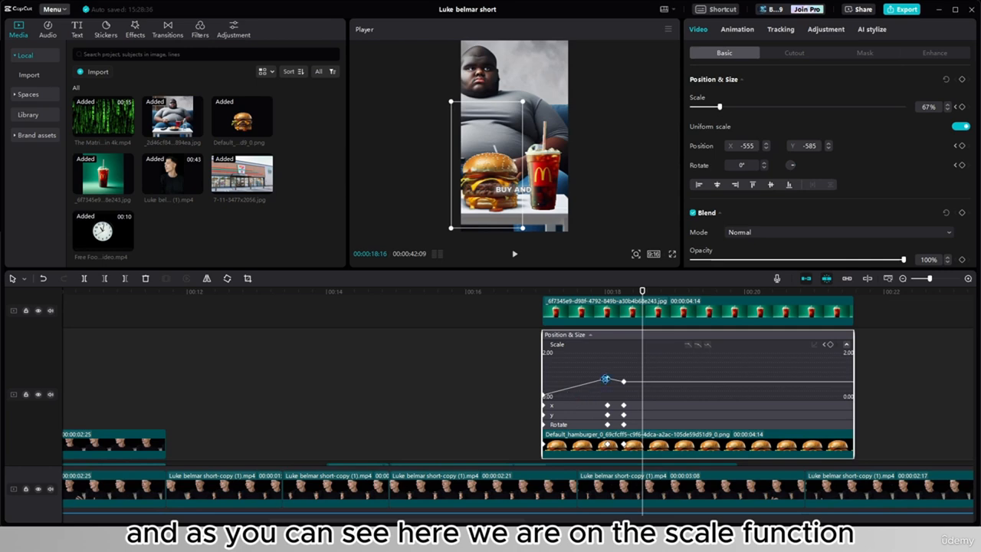
left_click(607, 379)
left_click(697, 346)
left_click(623, 381)
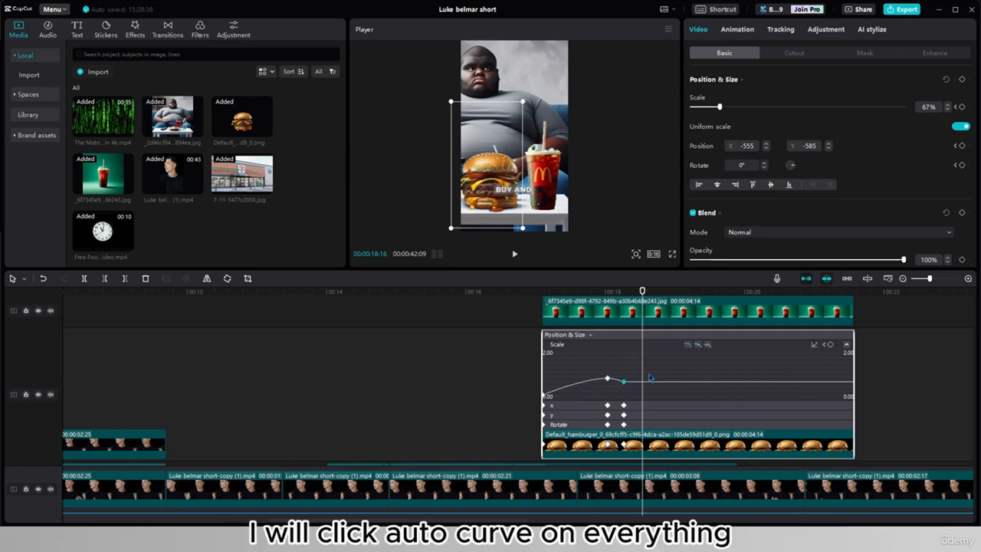
left_click(697, 346)
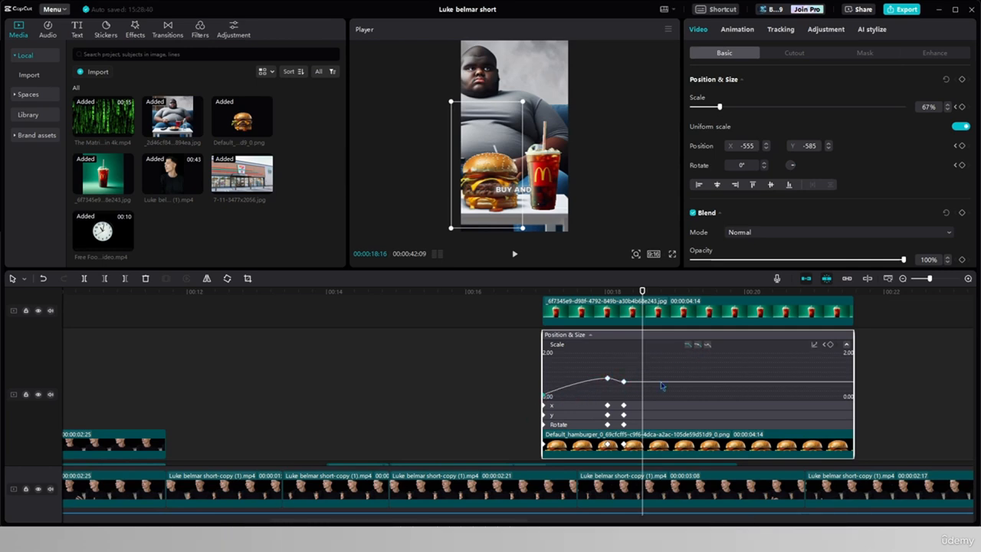
- Play back the hamburger's curved scale animation from 16:19
left_click(511, 379)
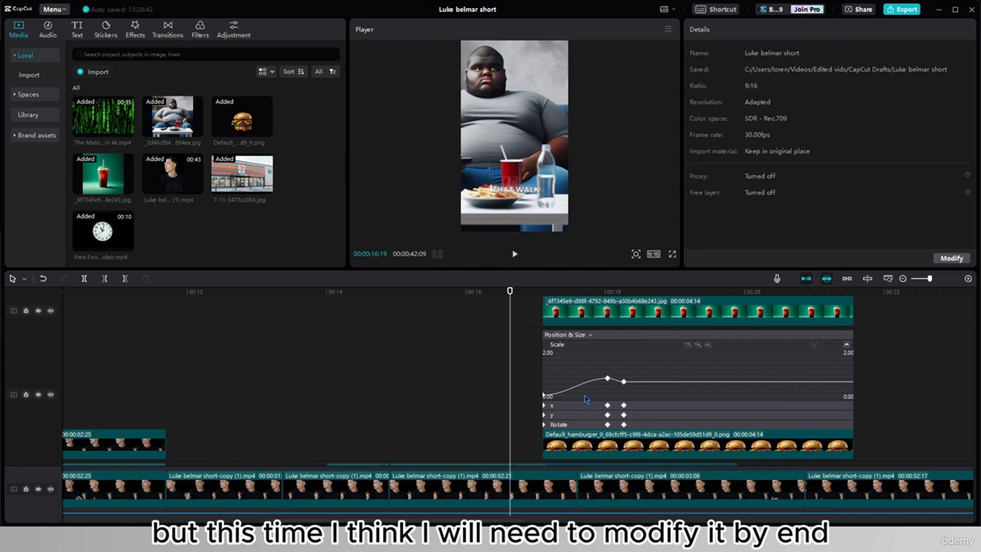
left_click(514, 254)
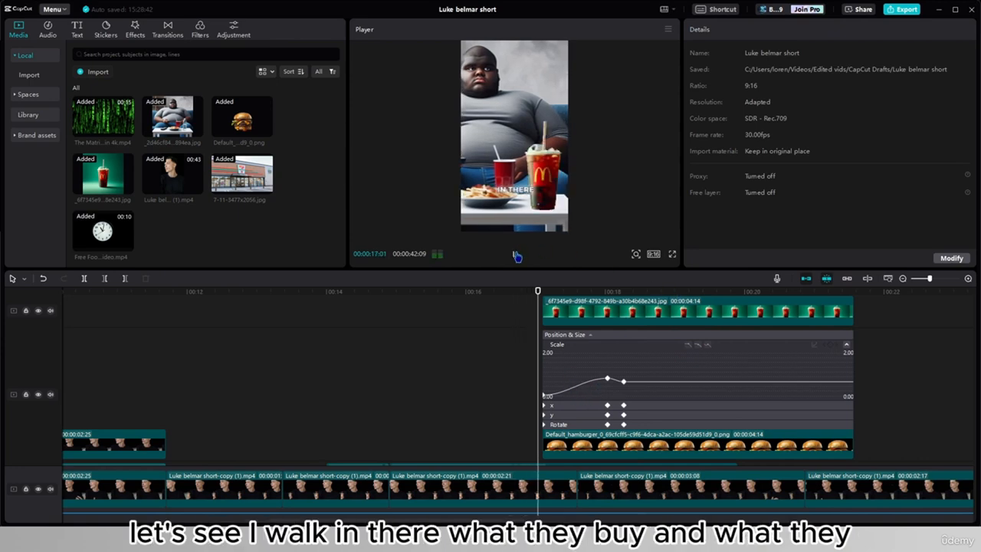
left_click(515, 254)
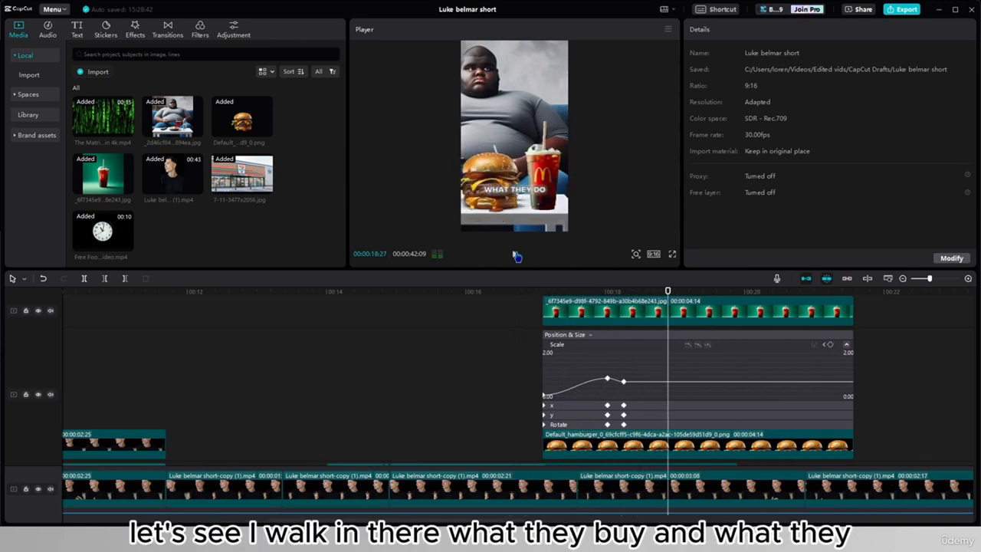
scroll(558, 357, "down", 1)
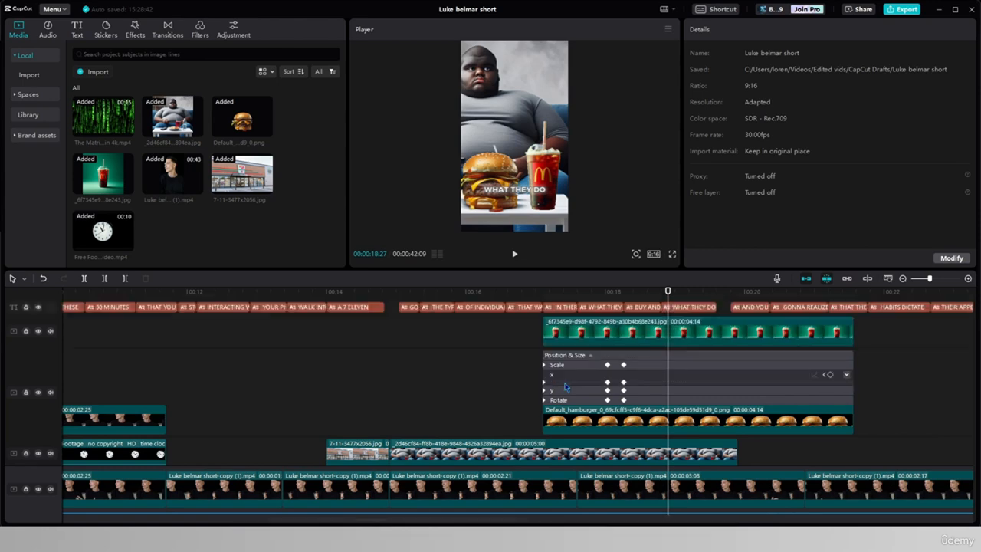
- Delete the hamburger's starting X and Y position keyframes and play back the animation
left_click(582, 382)
left_click(545, 373)
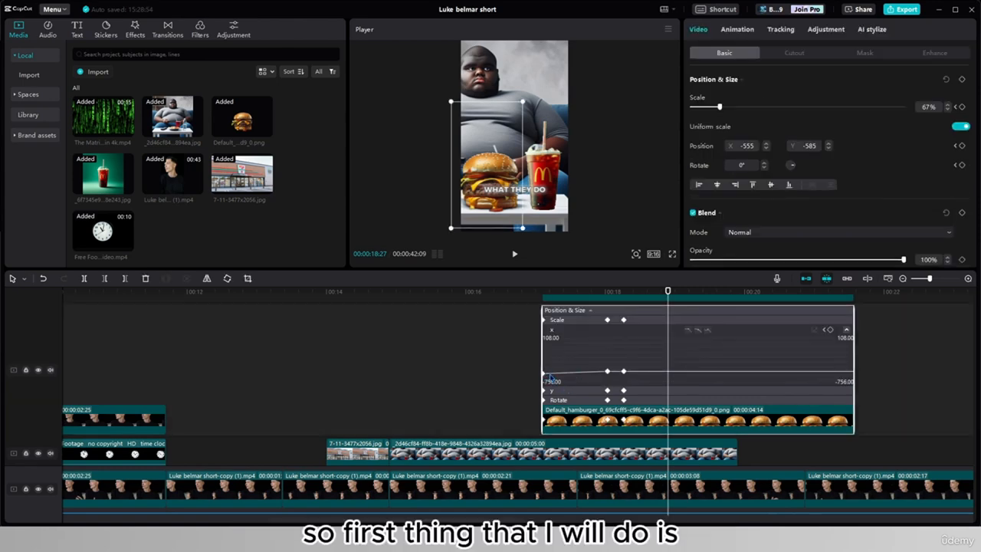
left_click(549, 391)
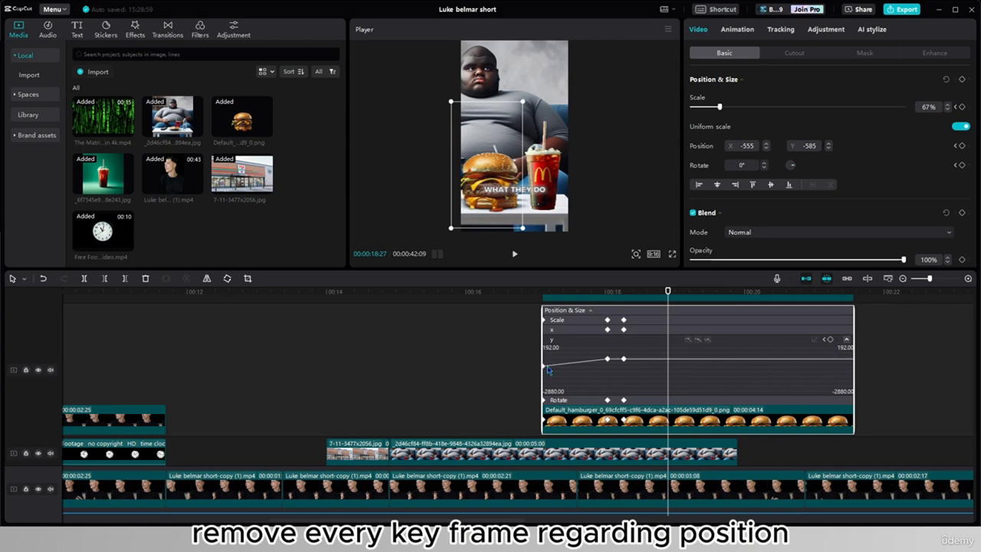
left_click(545, 367)
key("Delete")
left_click(525, 295)
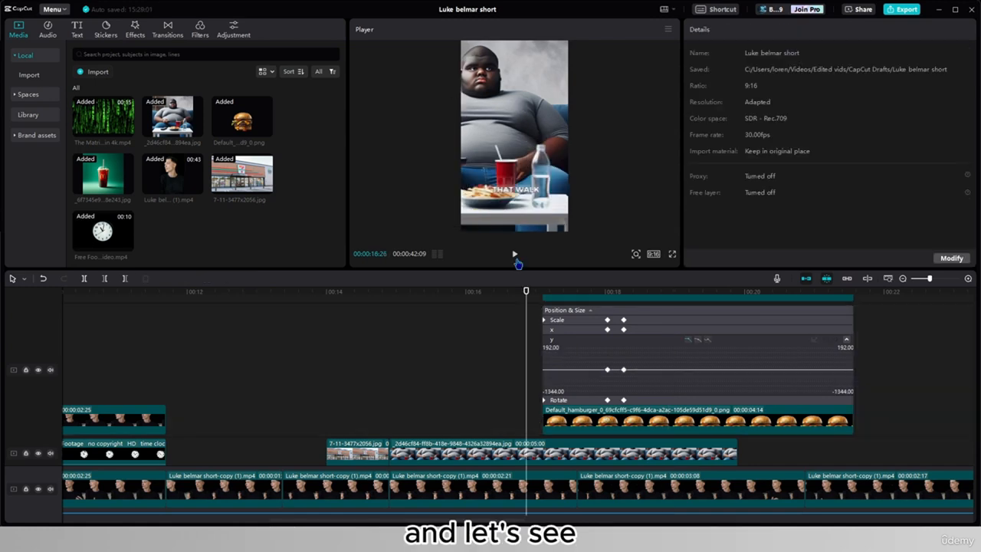
left_click(516, 258)
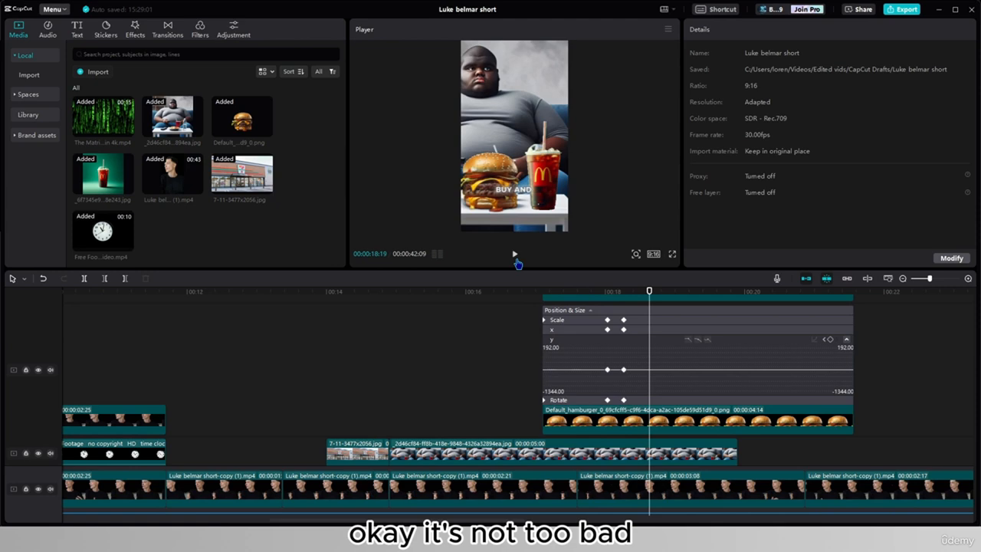
- Steepen the hamburger's scale curve before its peak and move the first scale keyframe to 17:20
left_click(556, 321)
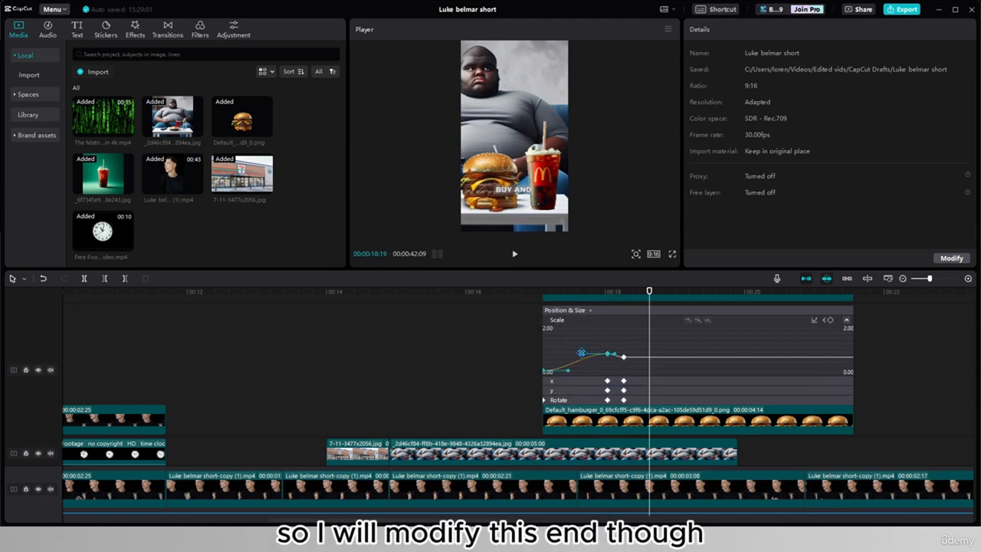
left_click_drag(581, 353, 573, 370)
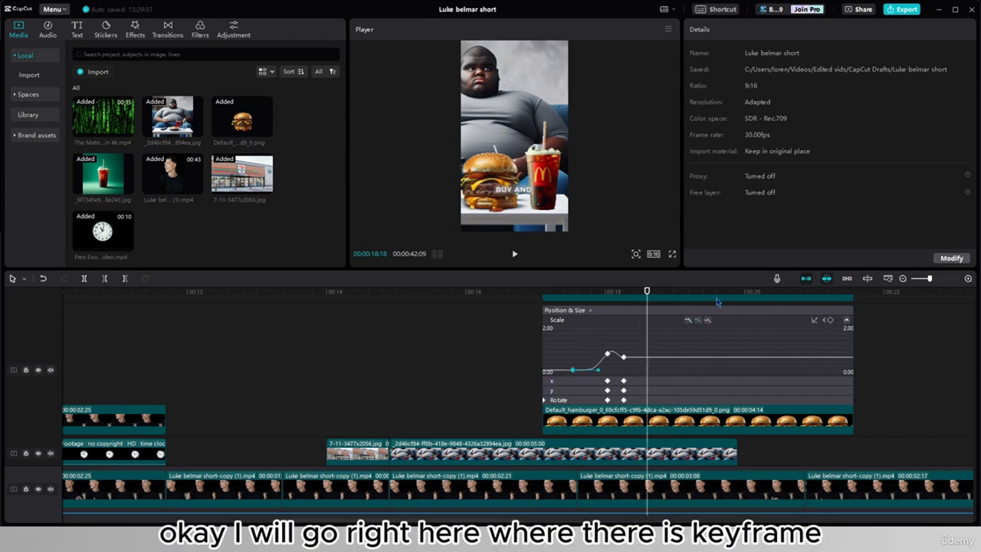
left_click(580, 426)
left_click(574, 421)
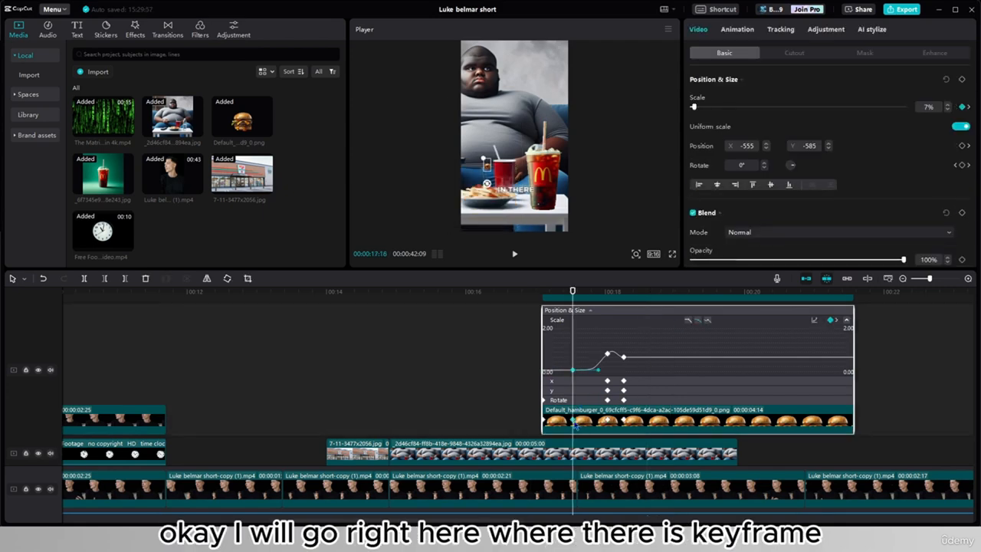
left_click_drag(573, 372, 582, 369)
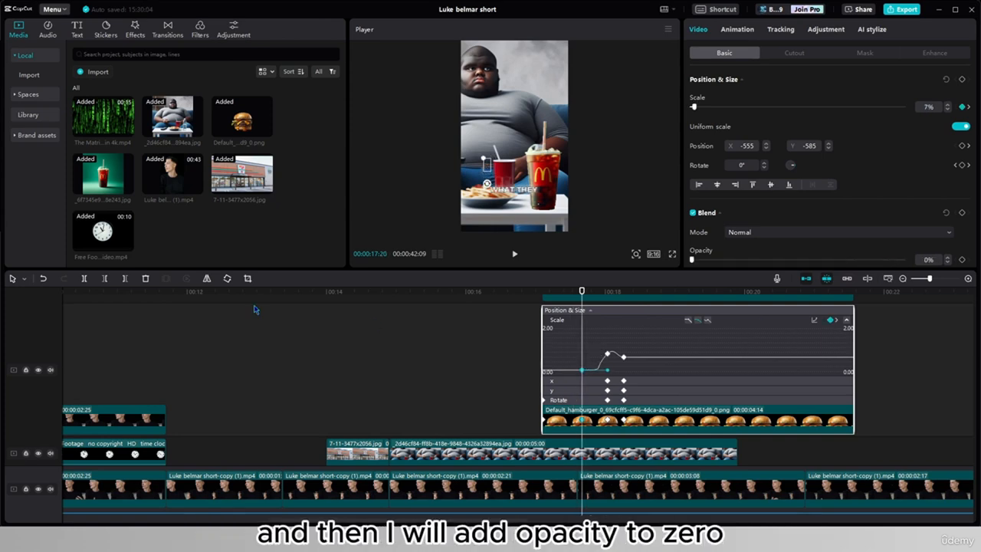
- Keyframe the hamburger's opacity from 0% at 17:20 to 100% at 18:01 and play back the result
left_click(962, 259)
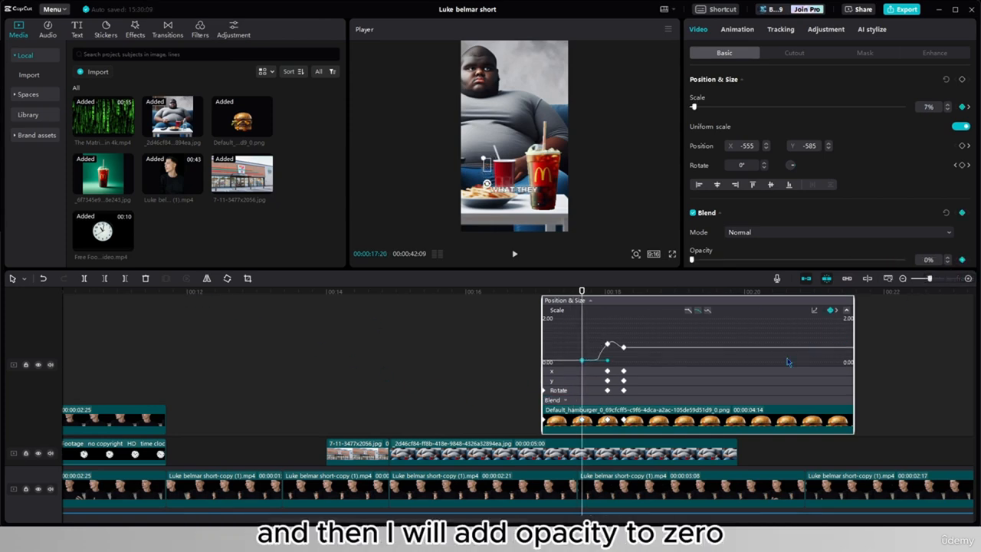
left_click(606, 419)
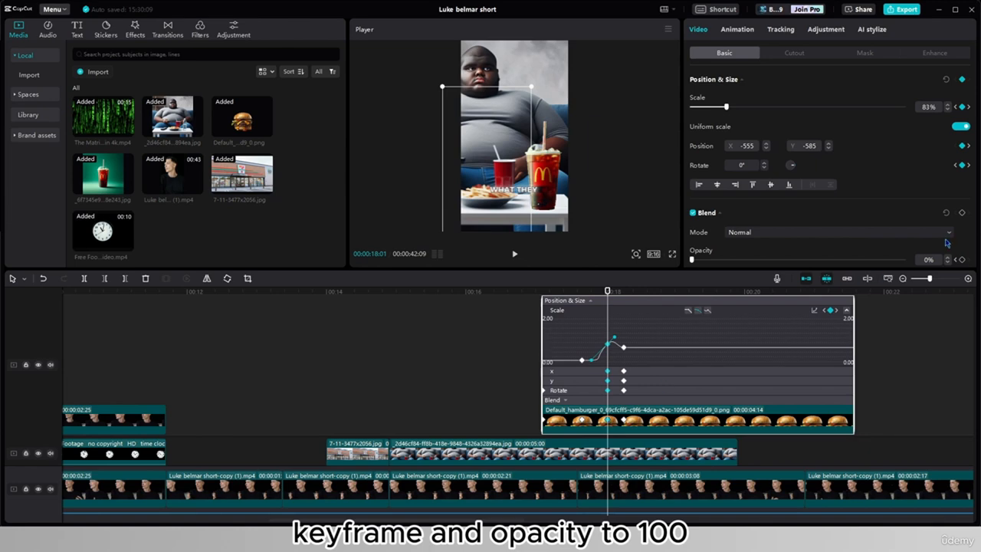
left_click(538, 306)
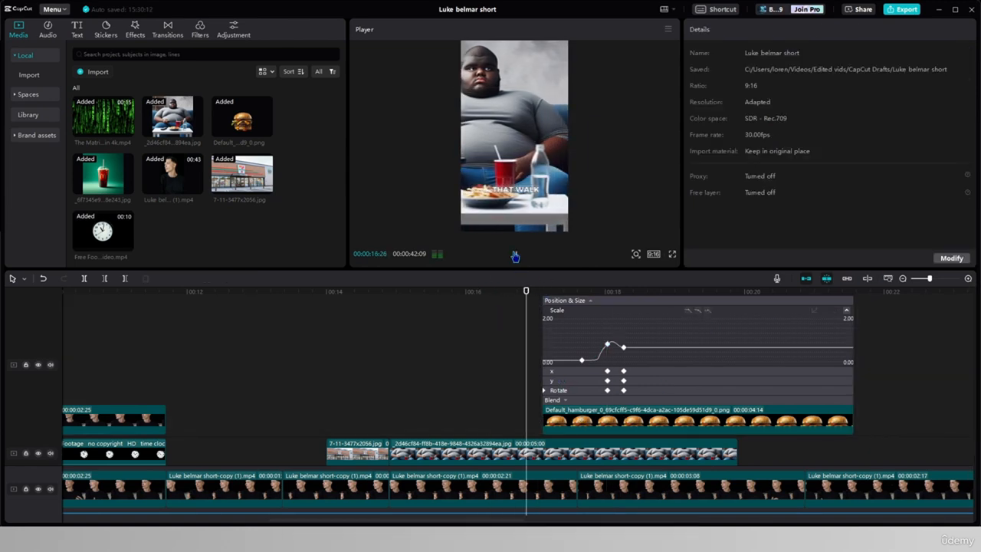
left_click(514, 254)
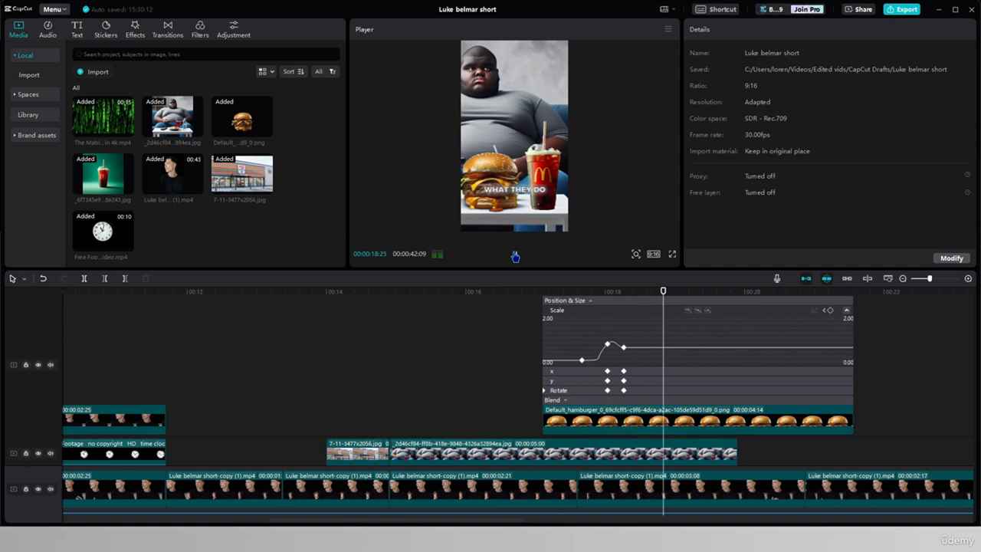
left_click(514, 254)
- Play back the retimed hamburger pop-in from 16:01 and check the drink clip's position against the captions
left_click(597, 358)
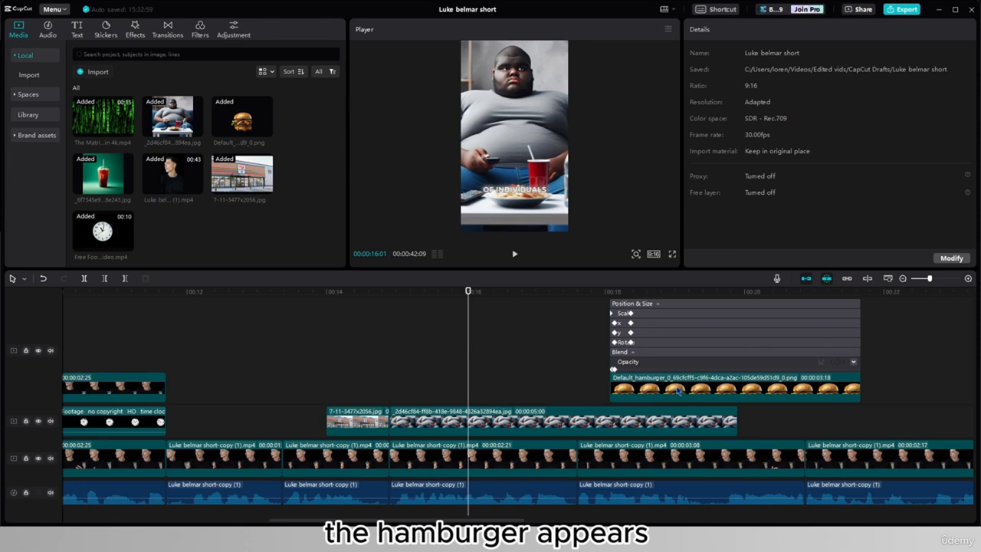
left_click(517, 261)
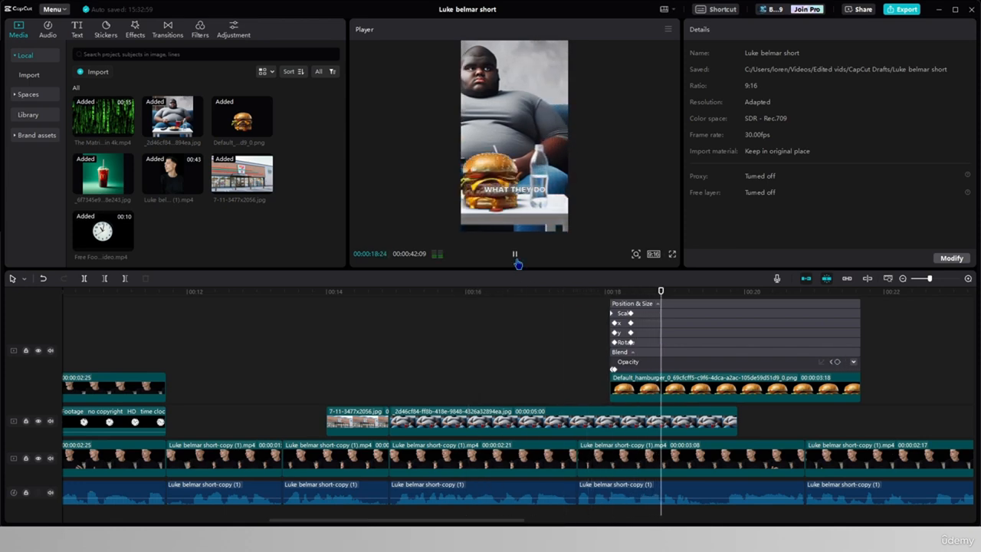
left_click(516, 261)
scroll(695, 387, "up", 4)
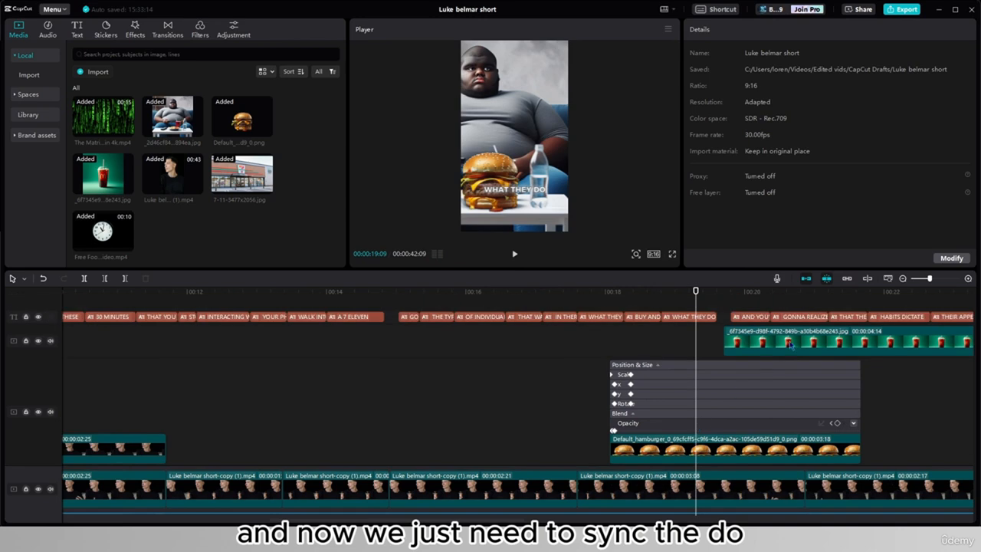
scroll(675, 395, "down", 3)
- Copy all of the hamburger's keyframes and paste them onto the drink clip at its first frame, 19:21
left_click(648, 410)
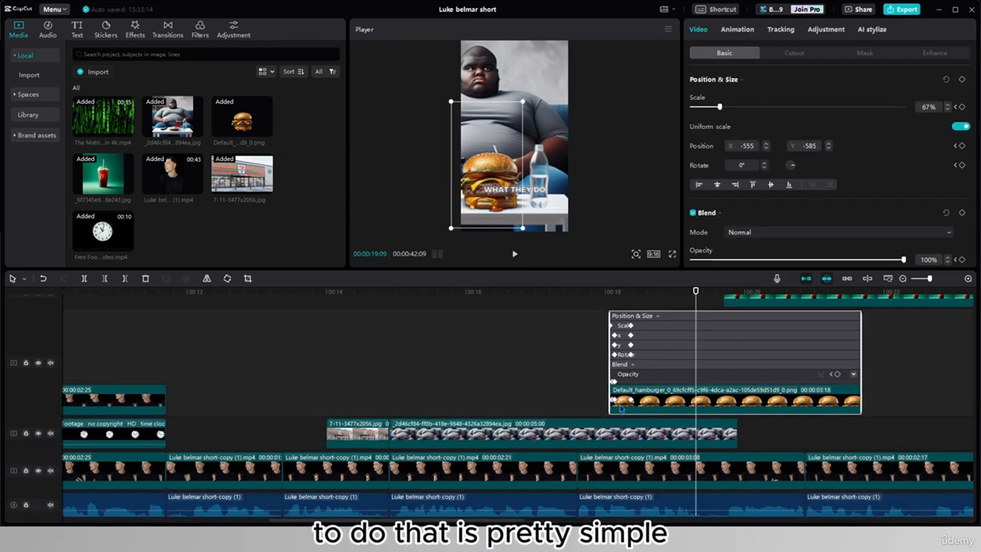
scroll(609, 402, "up", 3, "ctrl")
left_click(516, 402)
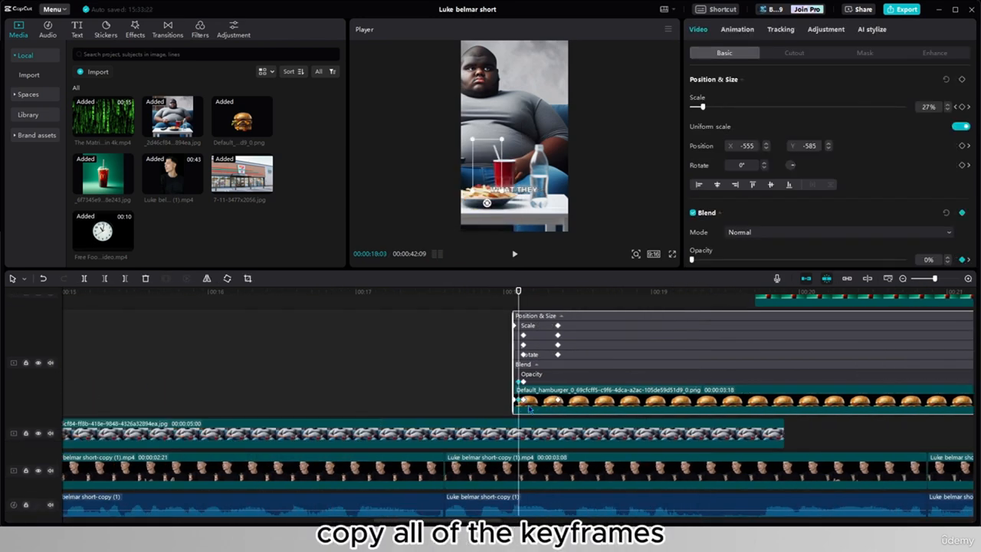
left_click(524, 401)
left_click(558, 402)
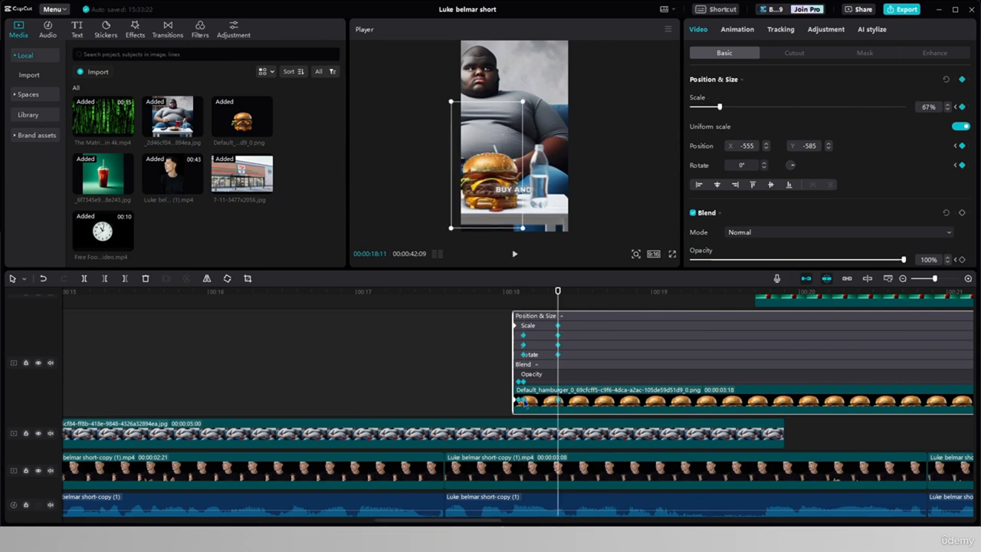
left_click(518, 402)
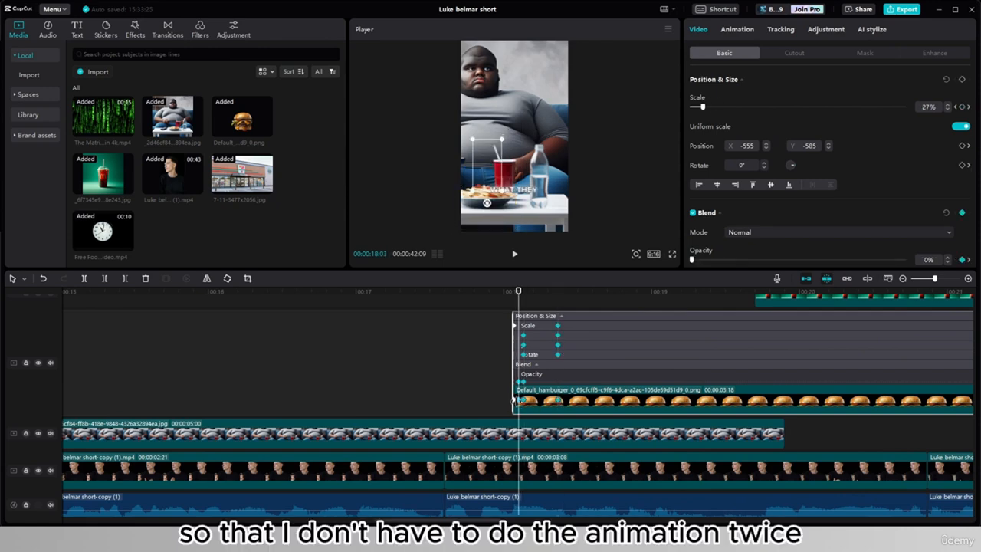
scroll(515, 400, "up", 2)
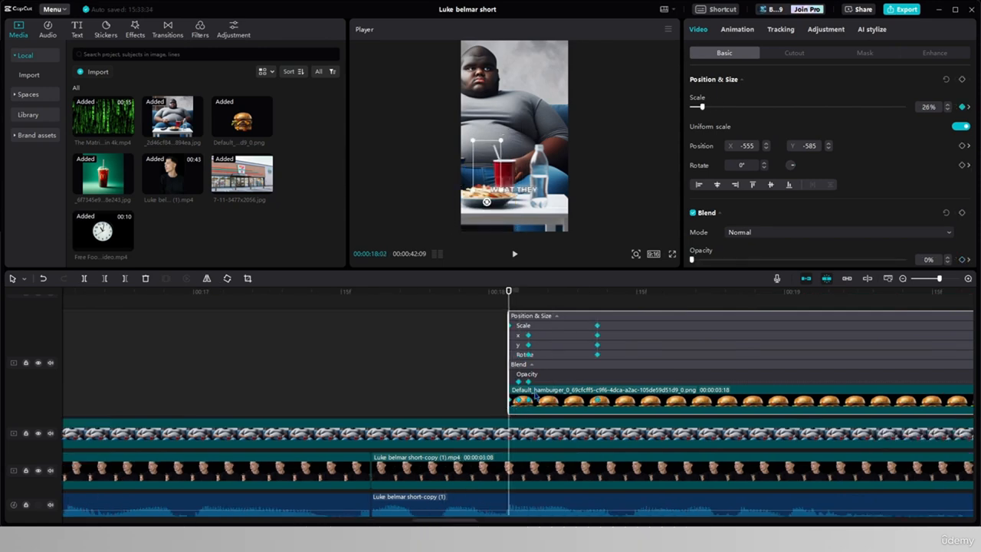
key("ctrl+c")
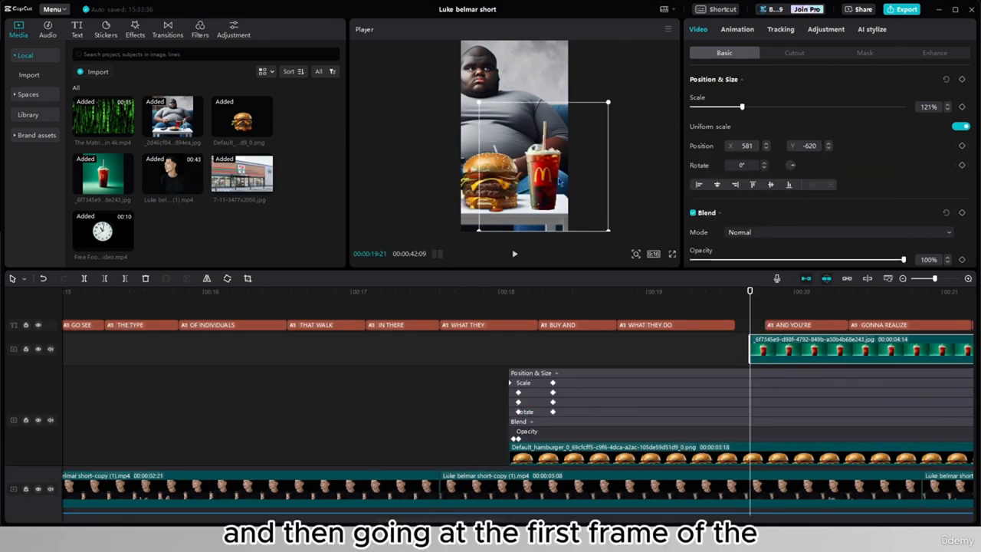
key("ctrl+alt+v")
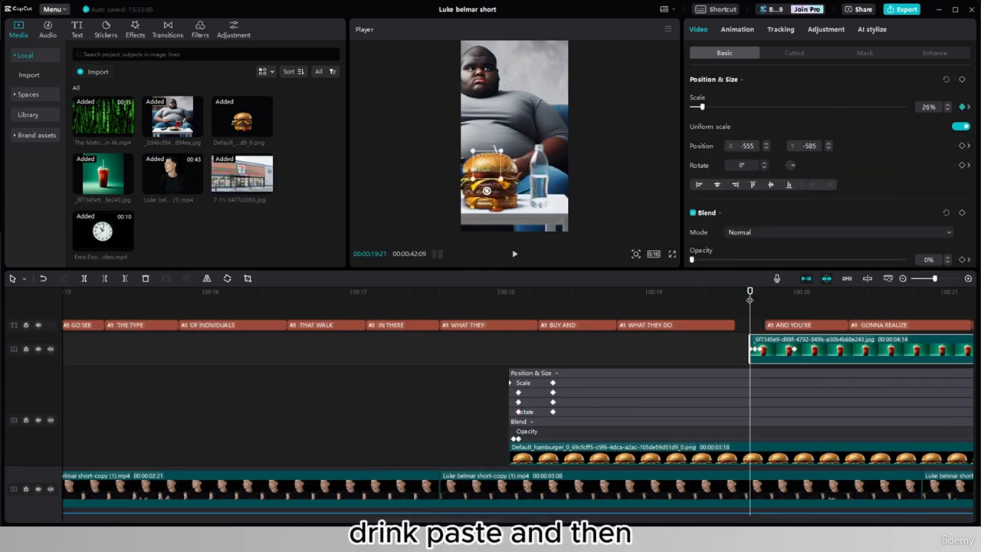
- Move the drink clip earlier to start at 19:00, on the word "DO" of the "WHAT THEY DO" caption
left_click_drag(822, 349, 672, 352)
scroll(584, 353, "down", 3)
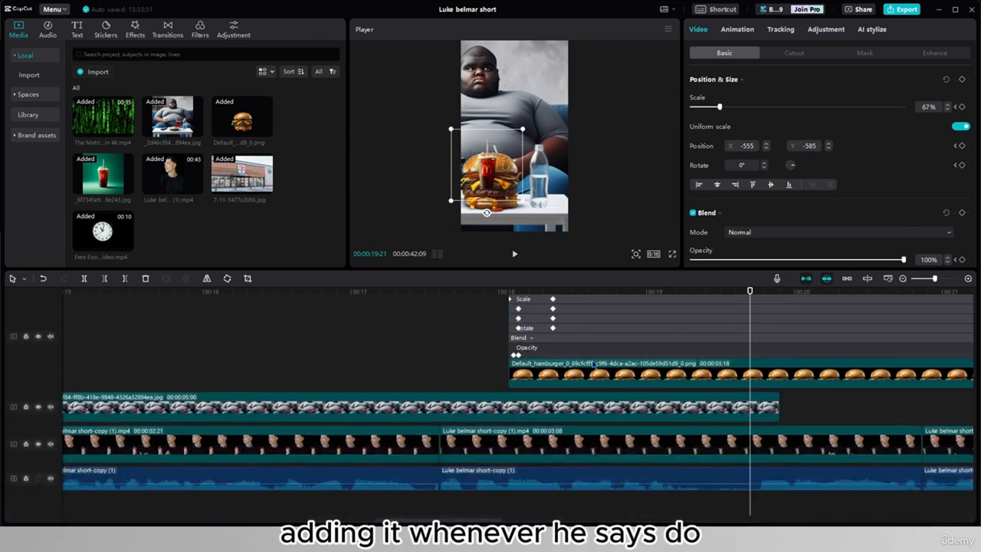
left_click(616, 498)
scroll(661, 410, "up", 3)
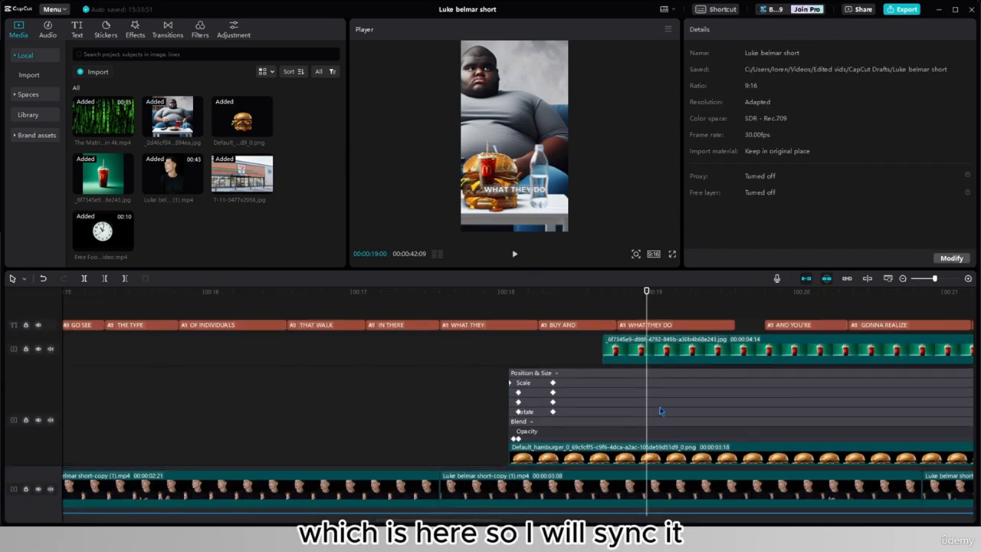
left_click_drag(664, 354, 699, 361)
left_click(704, 358)
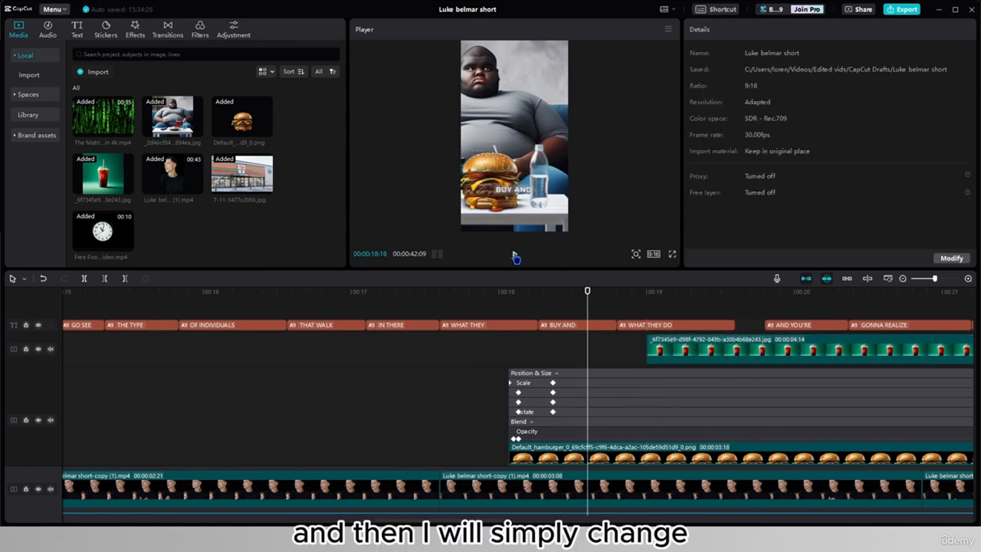
- Position the drink at X 489, Y -785 on its last keyframe at 19:09 and show the clip's keyframe tracks
left_click(660, 343)
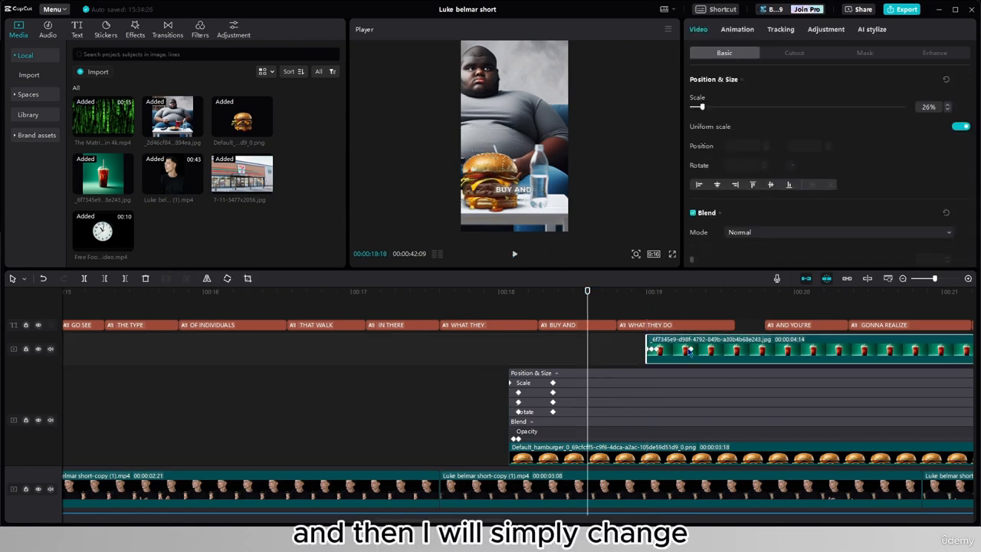
left_click(689, 353)
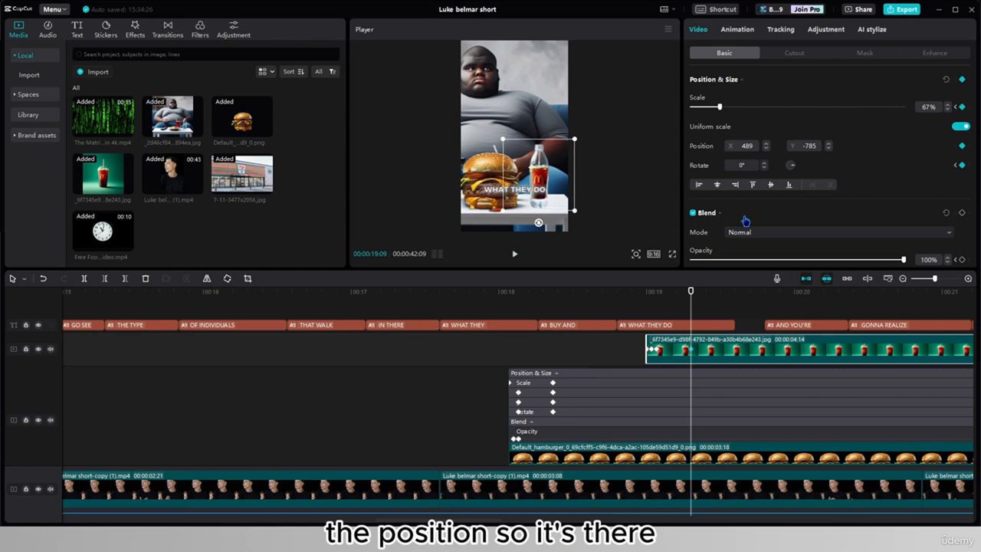
right_click(679, 350)
left_click(717, 502)
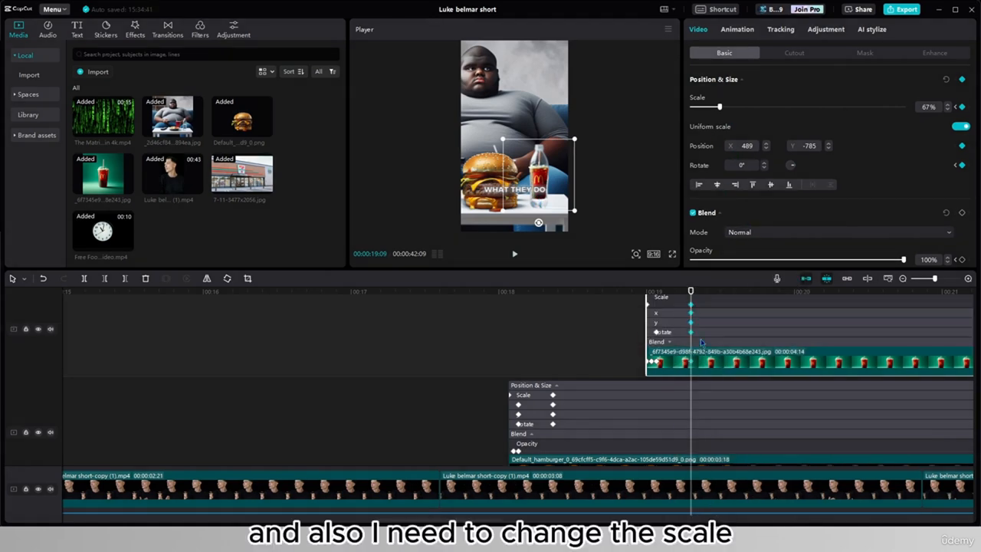
- Raise the drink's end scale at 19:09 to about 138% on its scale curve and reposition it beside the hamburger
scroll(701, 342, "up", 1)
double_click(663, 328)
scroll(670, 327, "up", 1)
left_click_drag(647, 356, 690, 340)
left_click_drag(549, 208, 551, 207)
left_click_drag(690, 342, 691, 334)
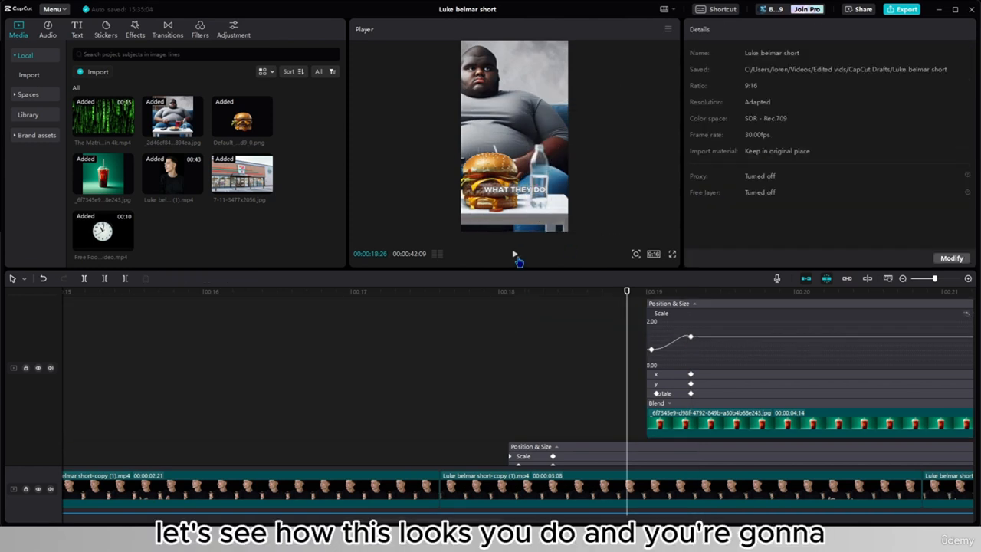
- Reduce the drink's end scale to 121% at the last keyframe and play back its pop-in
left_click(514, 255)
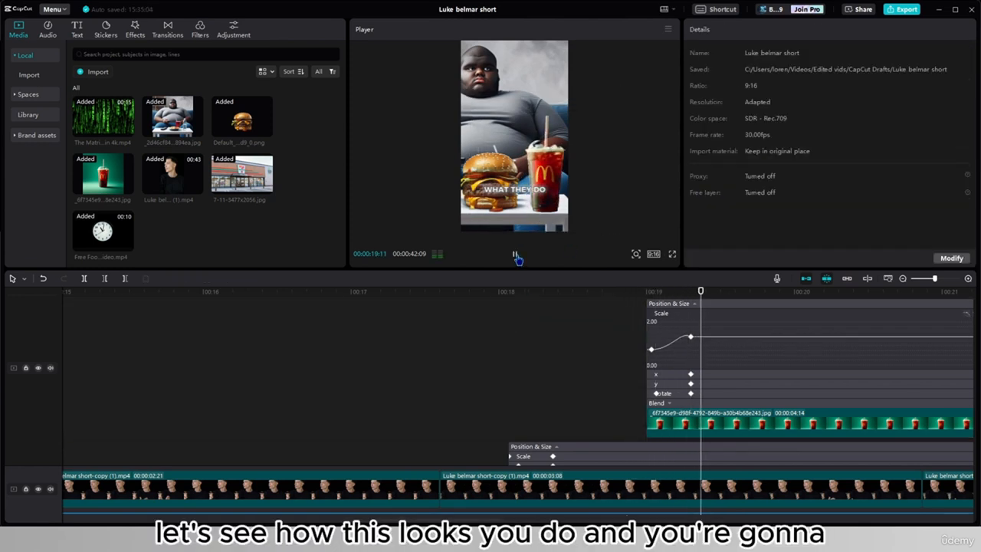
left_click(514, 255)
left_click(692, 336)
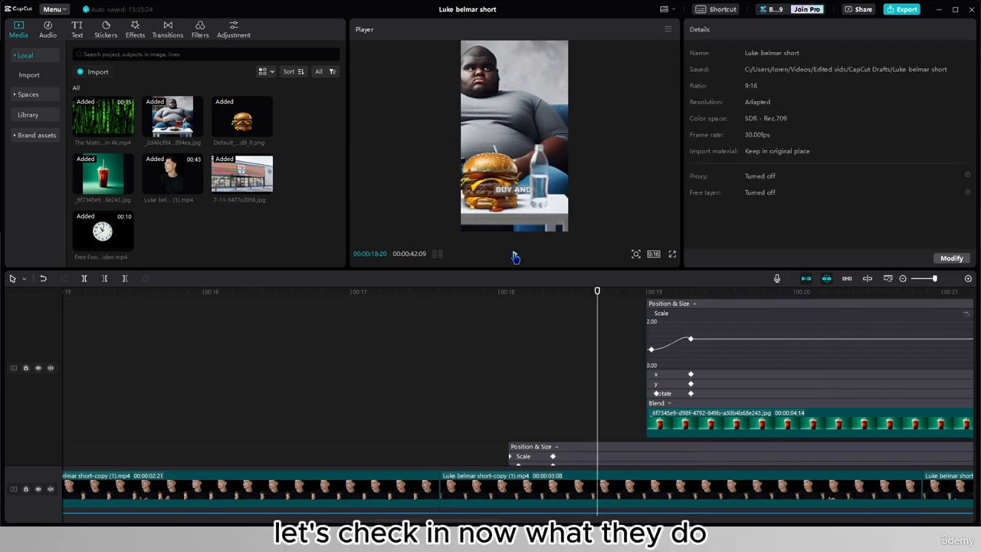
left_click(515, 256)
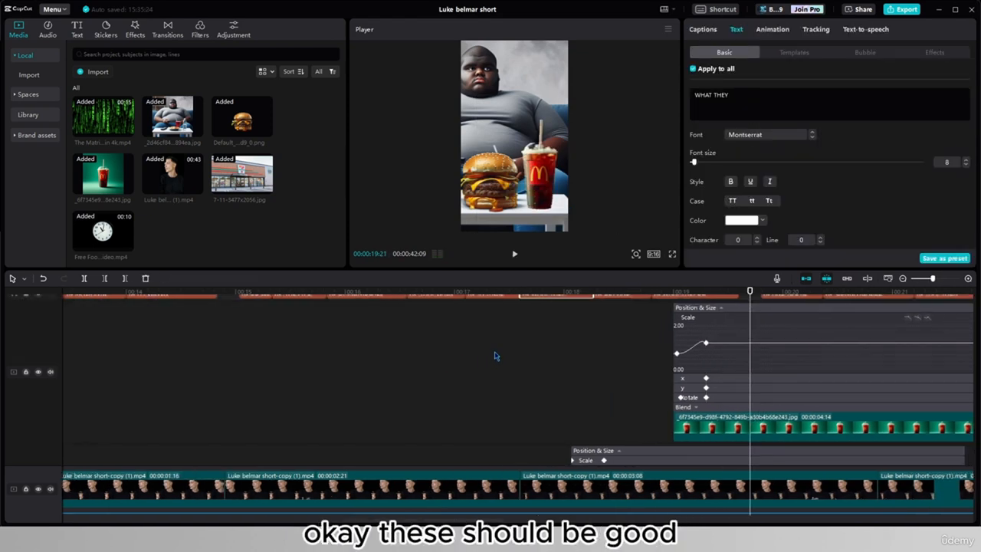
- Hide the expanded keyframe tracks and play back the hamburger and drink pop-ins from 17:16
scroll(499, 354, "down", 2)
left_click(744, 431)
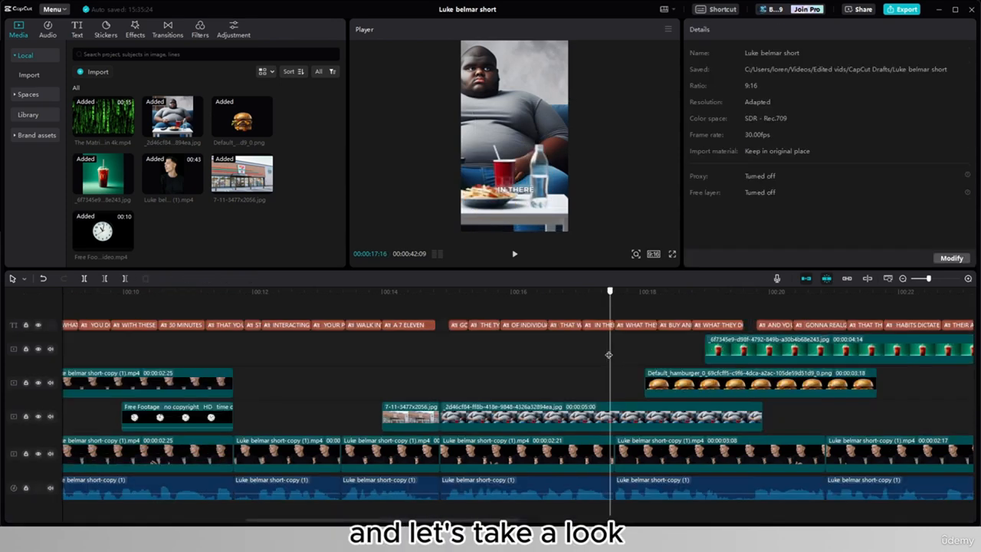
left_click(514, 254)
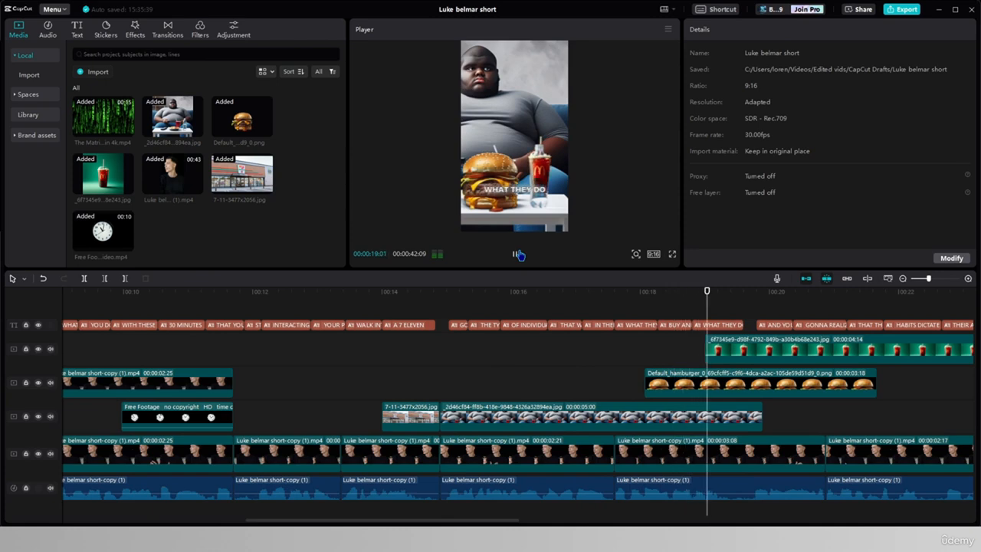
left_click(517, 254)
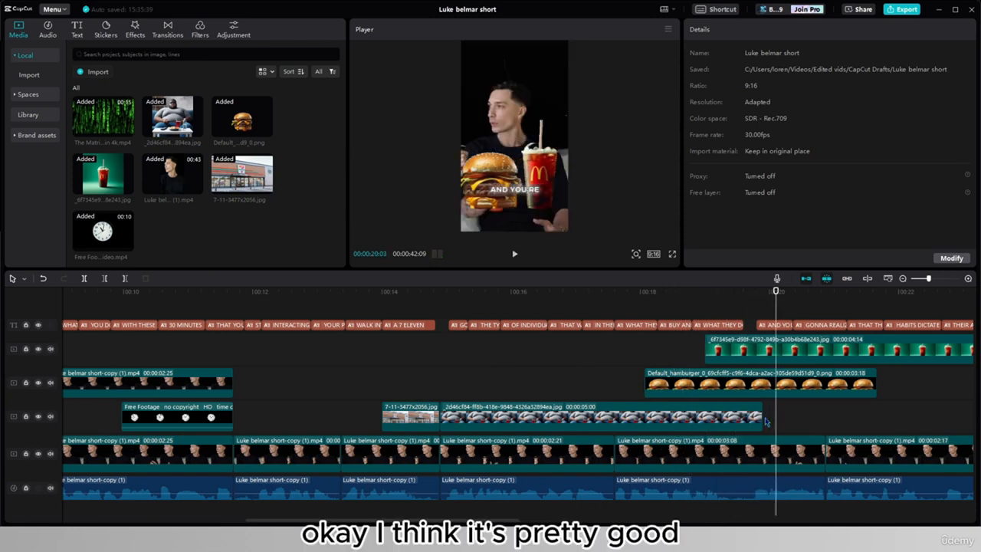
- Trim the hamburger and drink clips to end at 19:27, together with the background image beneath them
left_click(788, 385)
left_click_drag(876, 386, 766, 395)
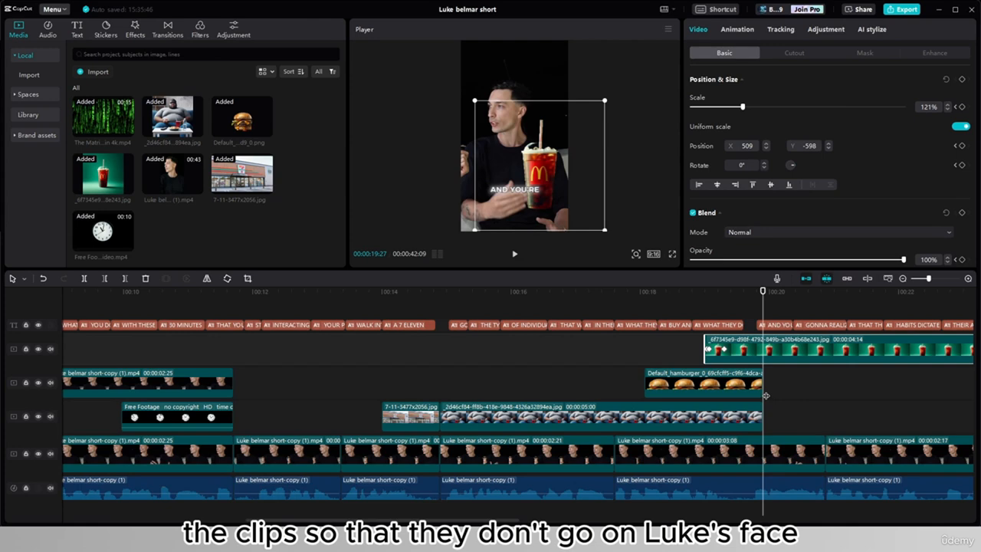
key("ctrl+b")
key("Delete")
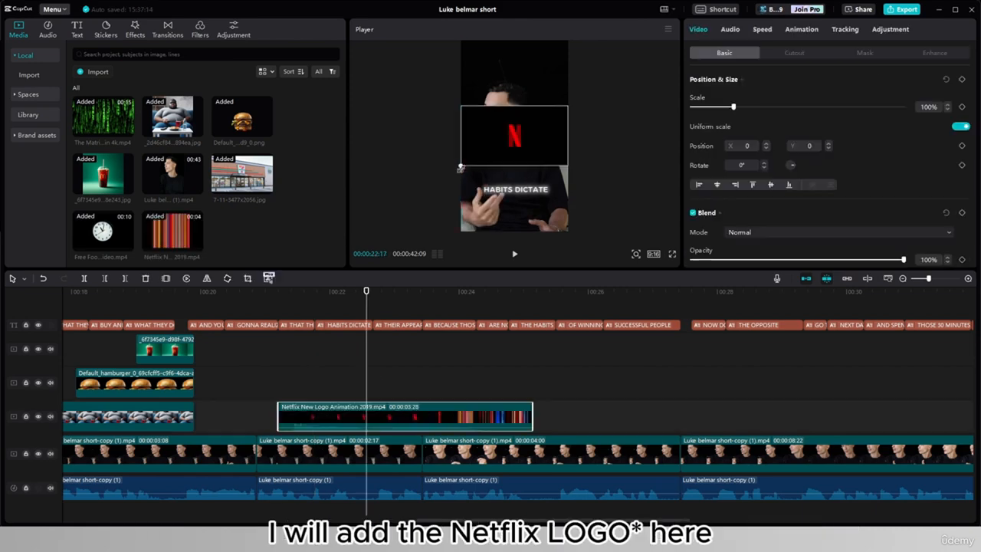
- Enlarge the Netflix logo clip to 284% and place a copy of the 2:17 speaker clip on the track above it
left_click_drag(452, 173, 310, 244)
left_click(325, 455)
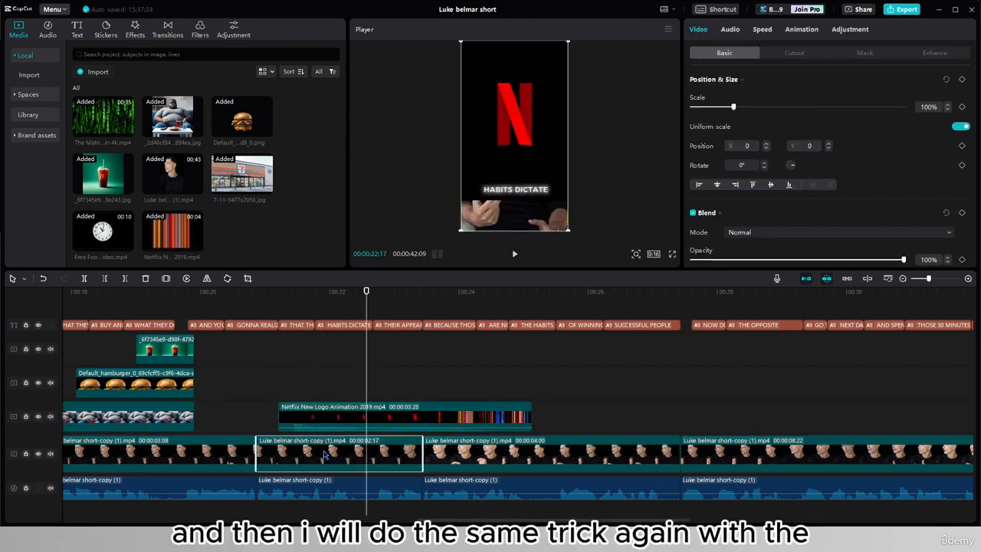
key("ctrl+c")
key("ctrl+v")
left_click_drag(387, 386, 280, 393)
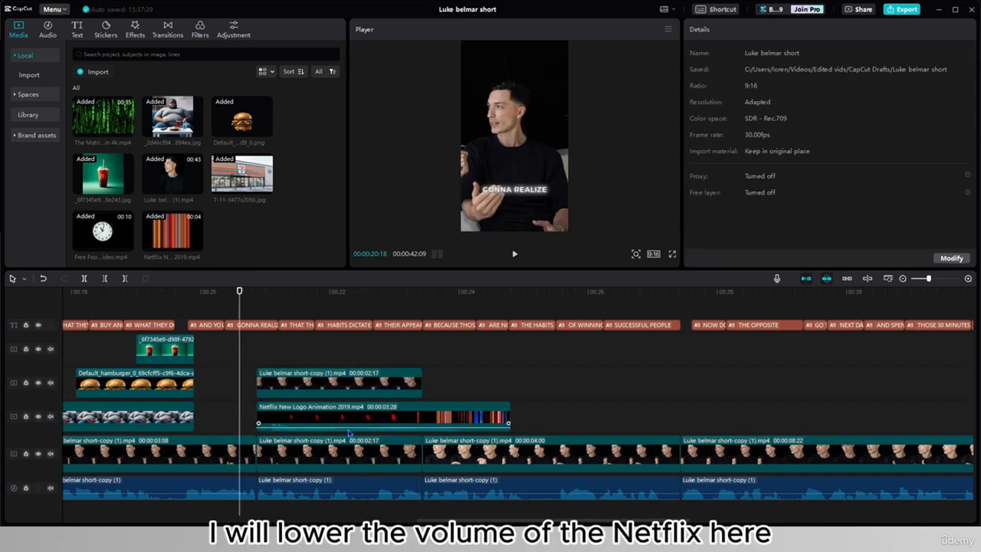
- Lower the Netflix logo clip's volume and set its blend mode to Screen
left_click(349, 430)
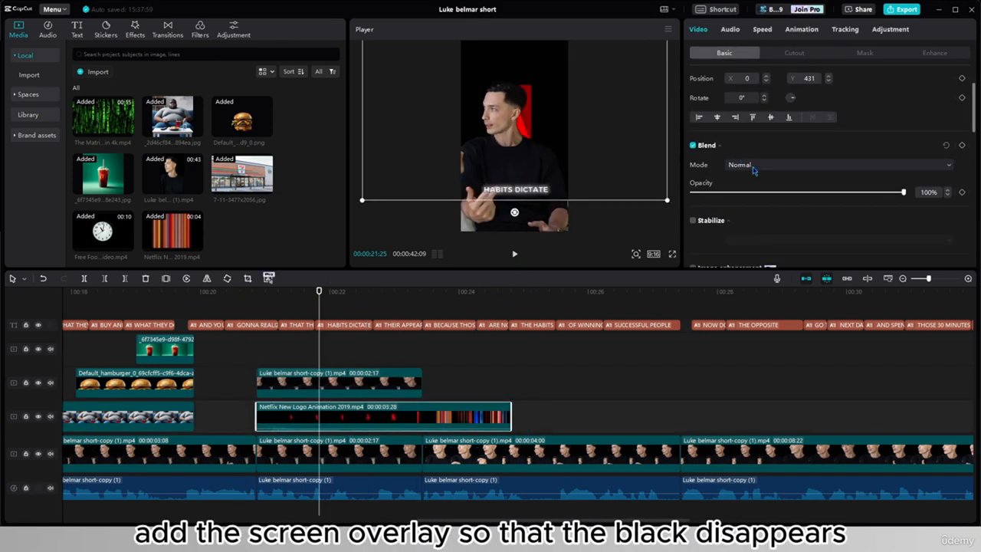
left_click(755, 165)
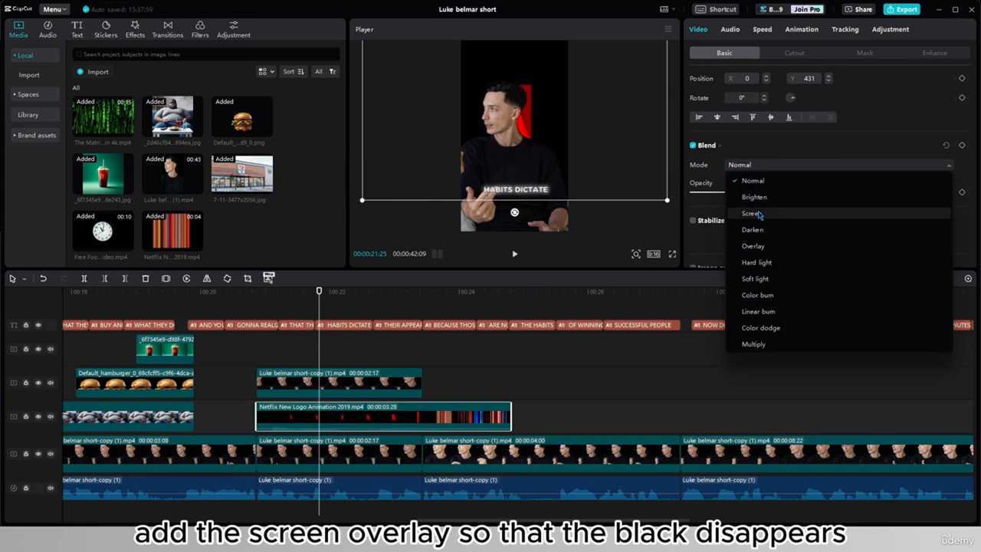
left_click(757, 212)
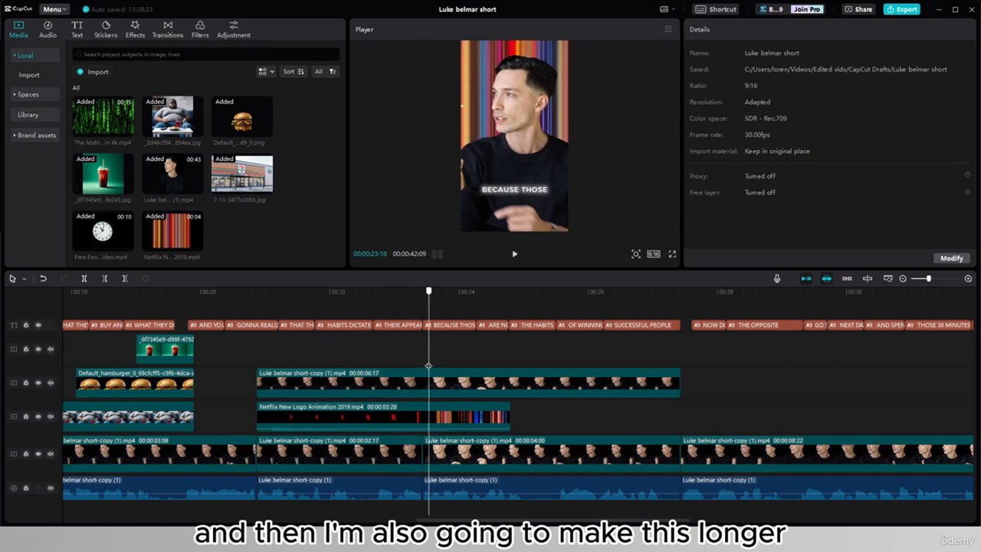
- Play back the Netflix logo section behind the speaker to judge how long the logo stays on
left_click(508, 360)
left_click_drag(525, 361, 233, 379)
left_click(516, 256)
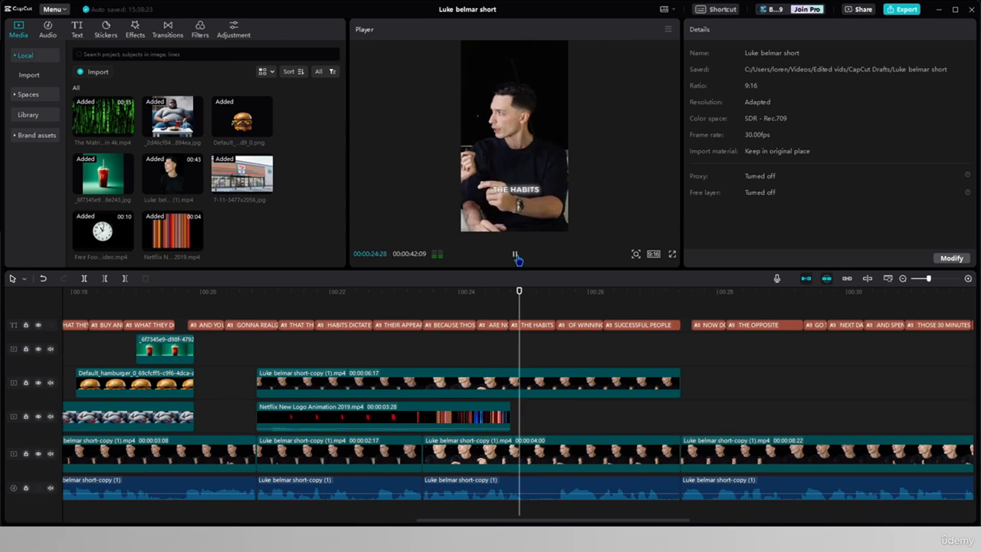
left_click(516, 257)
- Play the section from 20:26, split the Netflix logo clip at 23:13 and remove the part after the cut
left_click(385, 417)
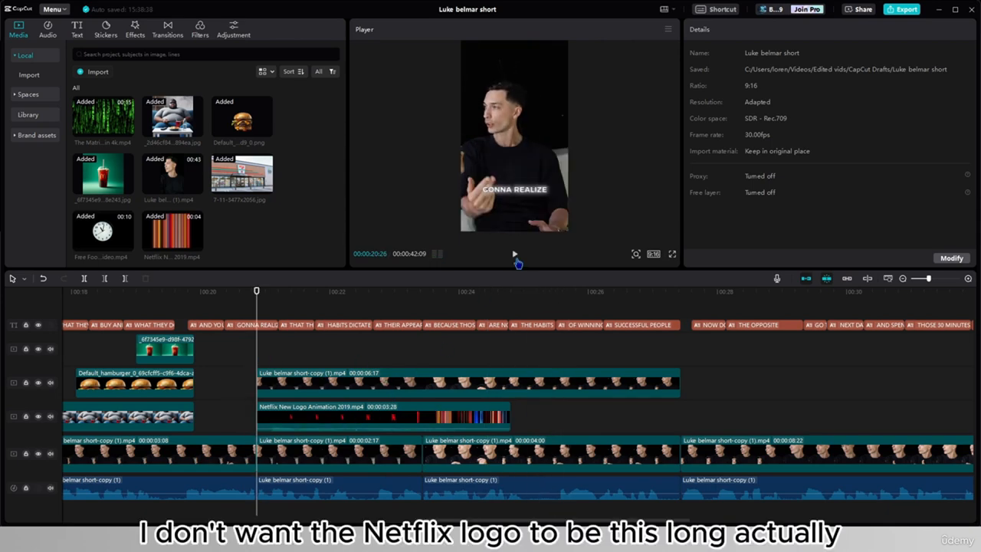
left_click(516, 259)
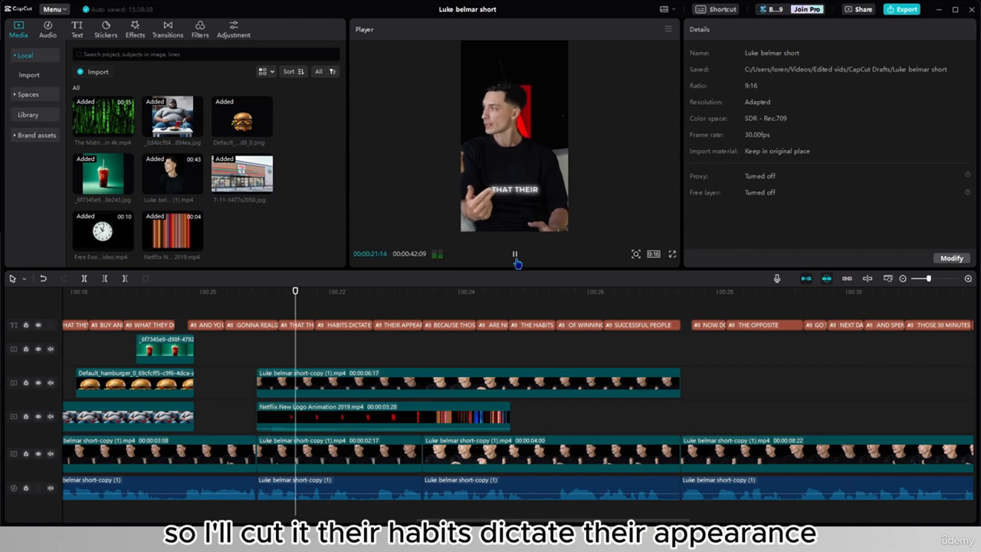
left_click(515, 259)
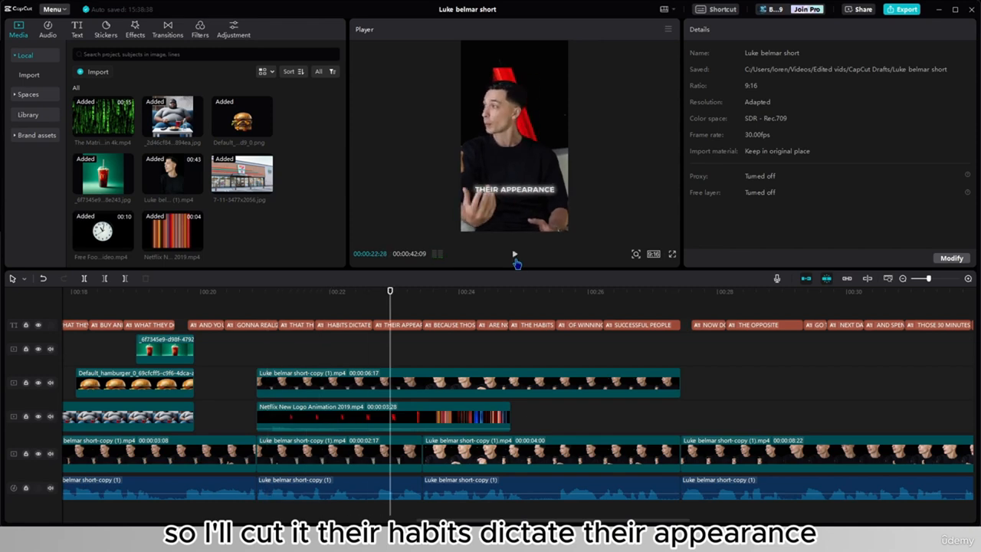
left_click(516, 259)
left_click(414, 418)
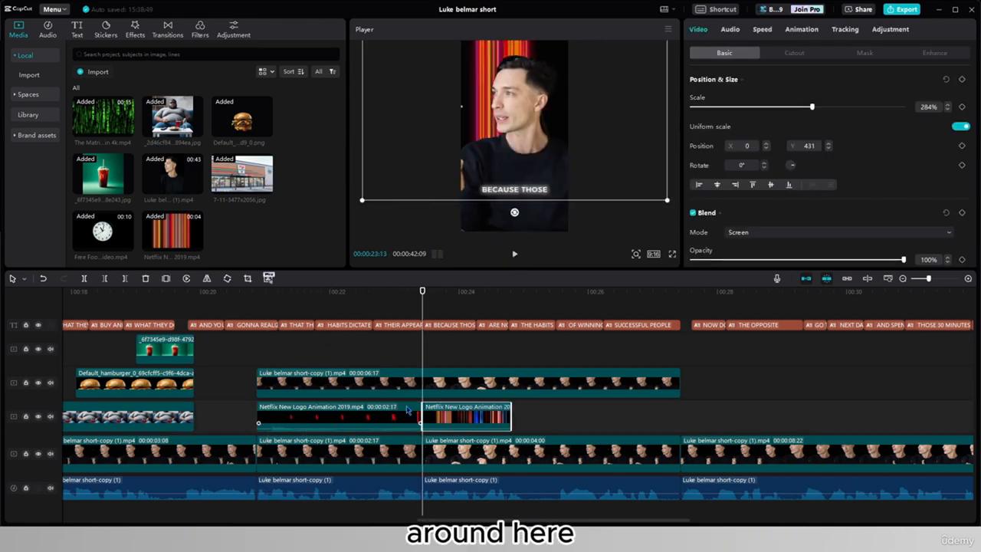
key("w")
- Apply a 0.5 s Fade Out animation to the end of the Netflix logo clip and play it back
left_click(805, 30)
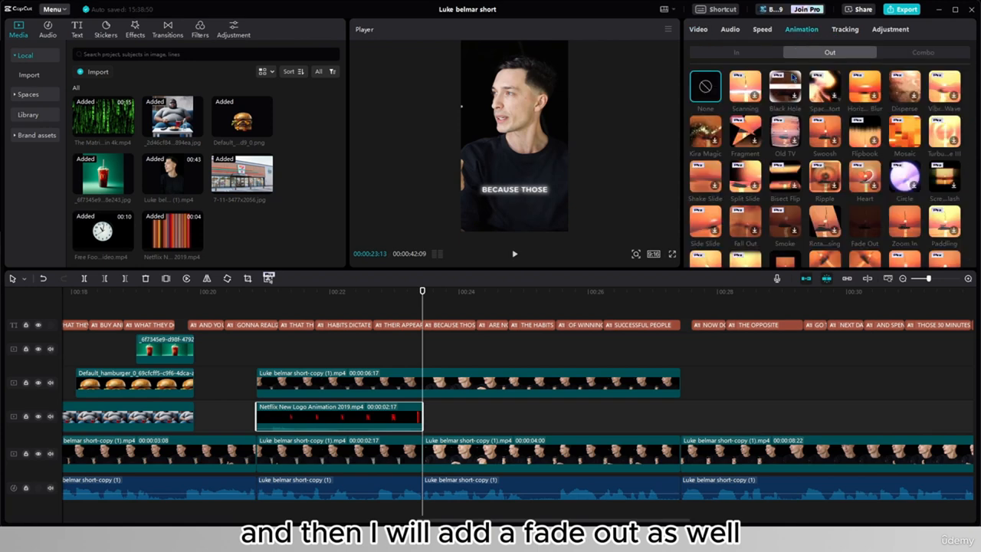
left_click(866, 228)
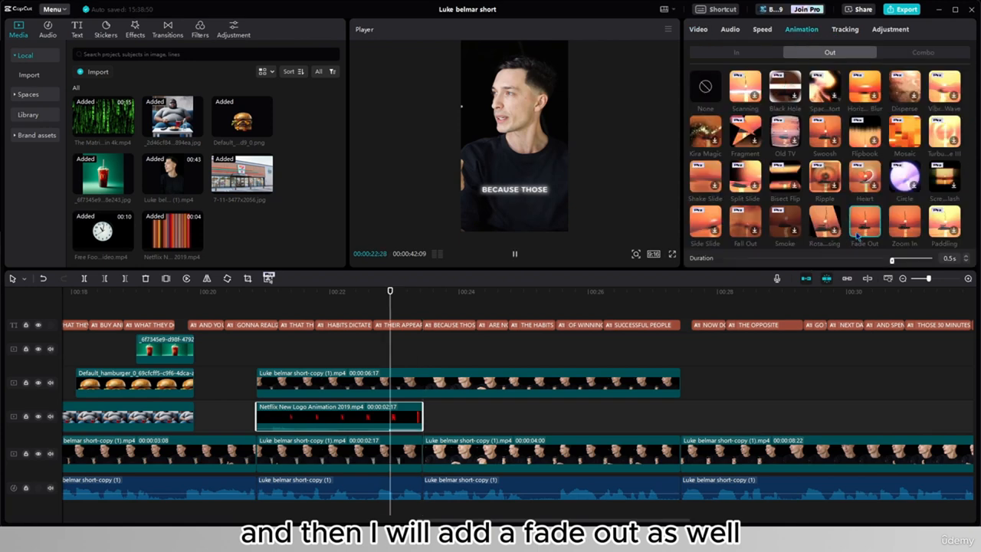
left_click(515, 256)
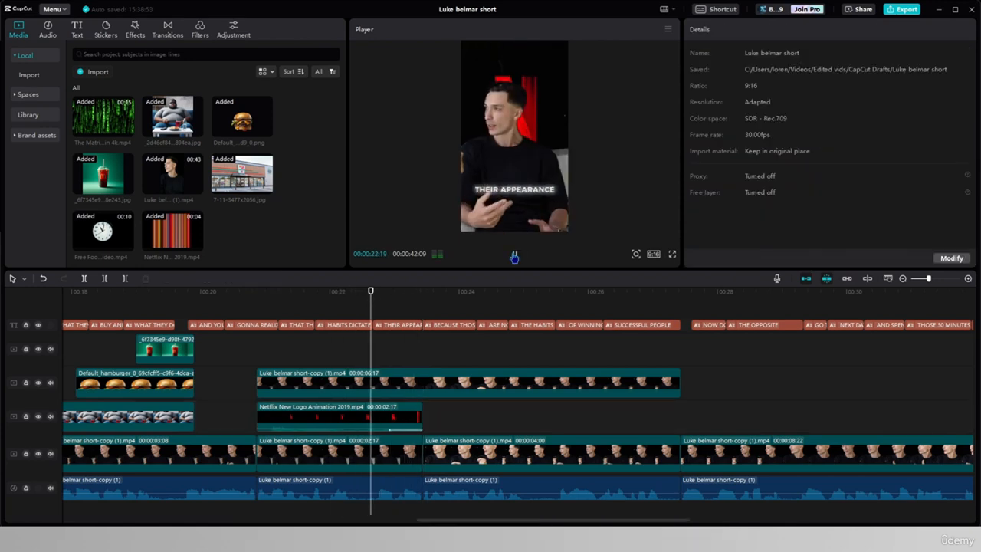
left_click(515, 256)
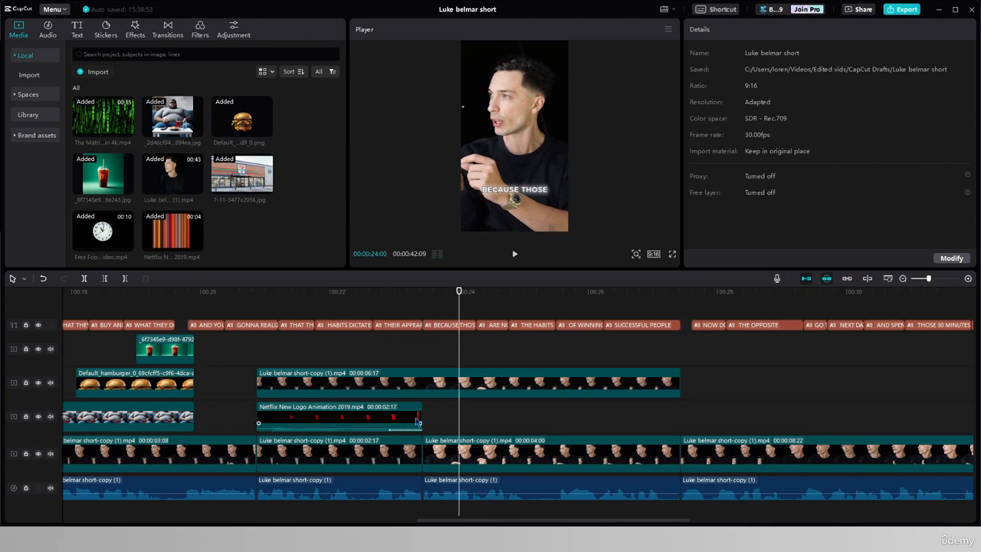
left_click(418, 422)
- Split the overlaid speaker copy at 23:13 and delete its remaining part
left_click(496, 380)
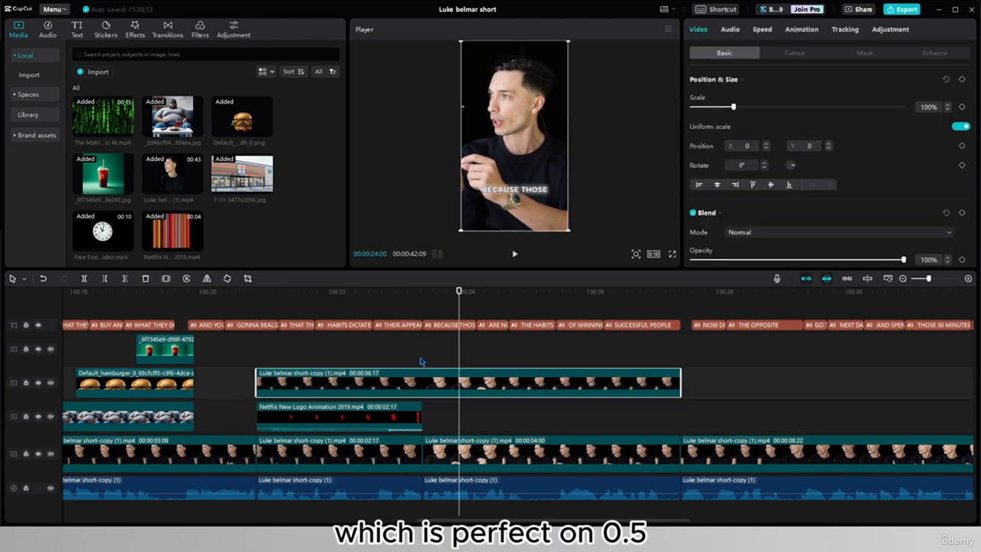
left_click(422, 361)
left_click(453, 389)
key("ctrl+b")
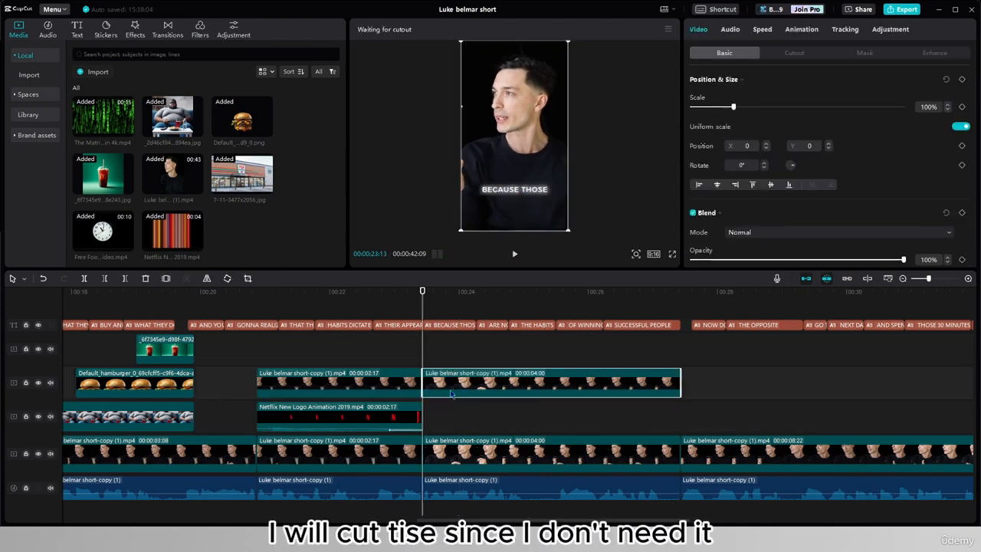
key("Delete")
left_click(393, 362)
left_click(282, 360)
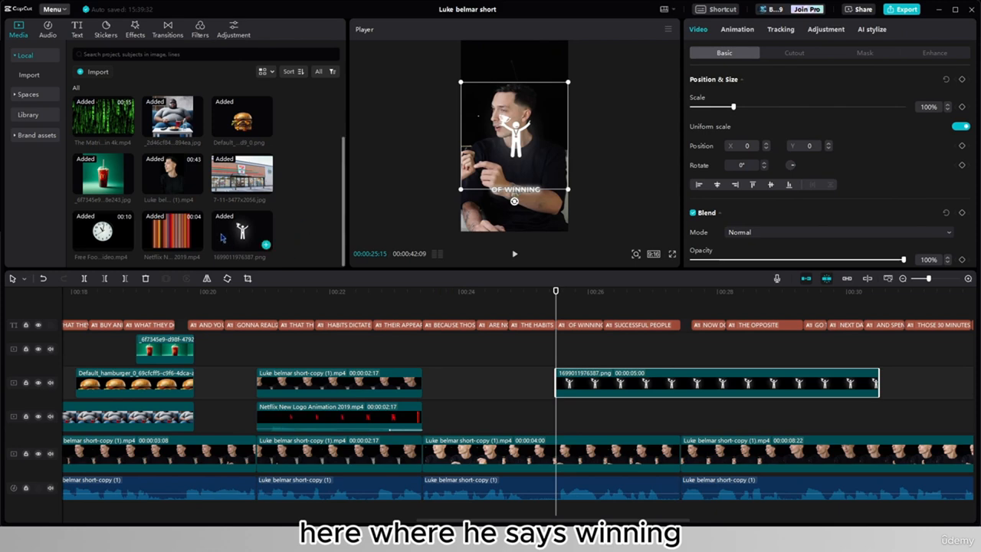
- Trim the winner figure image to the length of the "OF WINNING" caption, and delete that caption
left_click_drag(875, 382, 604, 376)
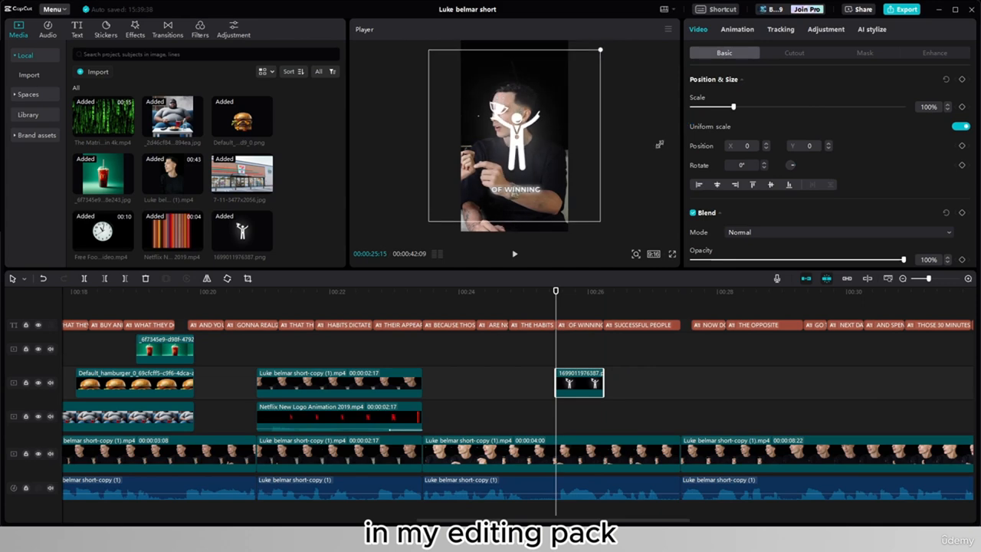
left_click(579, 325)
key("Delete")
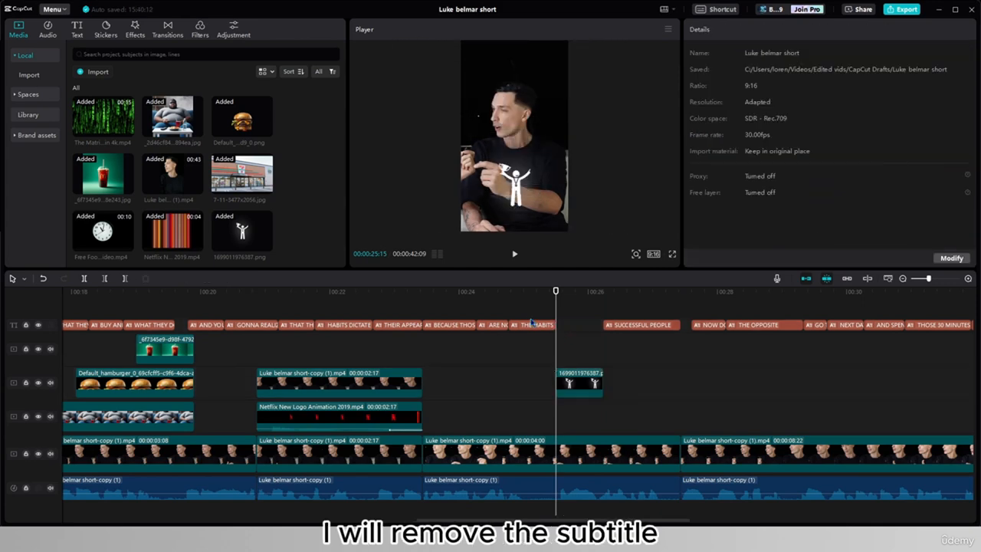
left_click(514, 254)
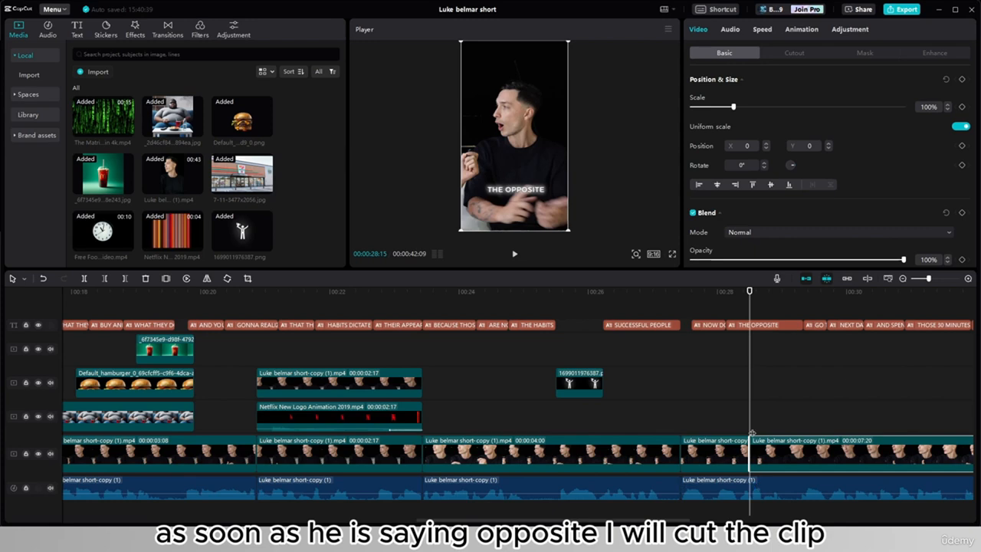
- Split the main speaker clip at 29:02 and mirror the piece spoken under "THE OPPOSITE"
left_click(785, 433)
key("ctrl+b")
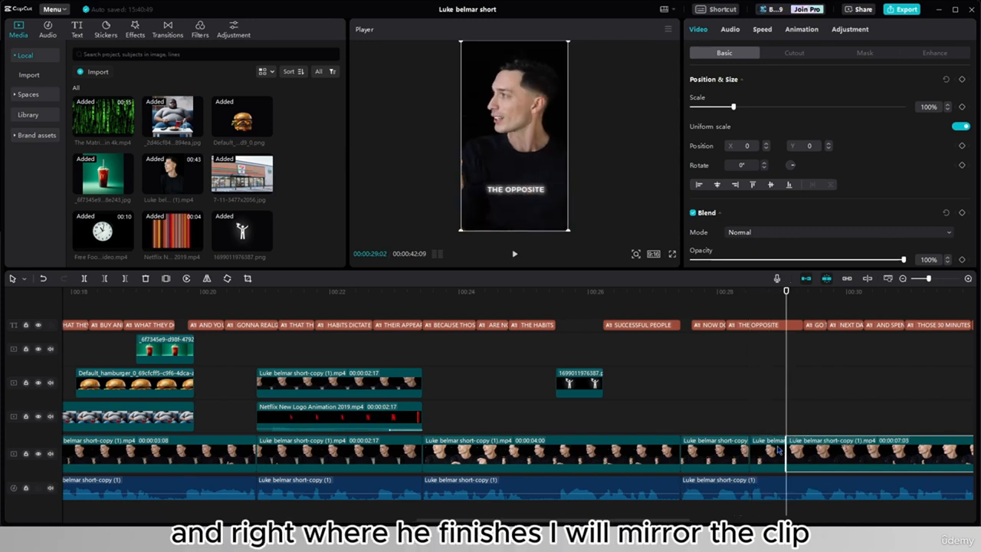
right_click(778, 450)
mouse_move(812, 339)
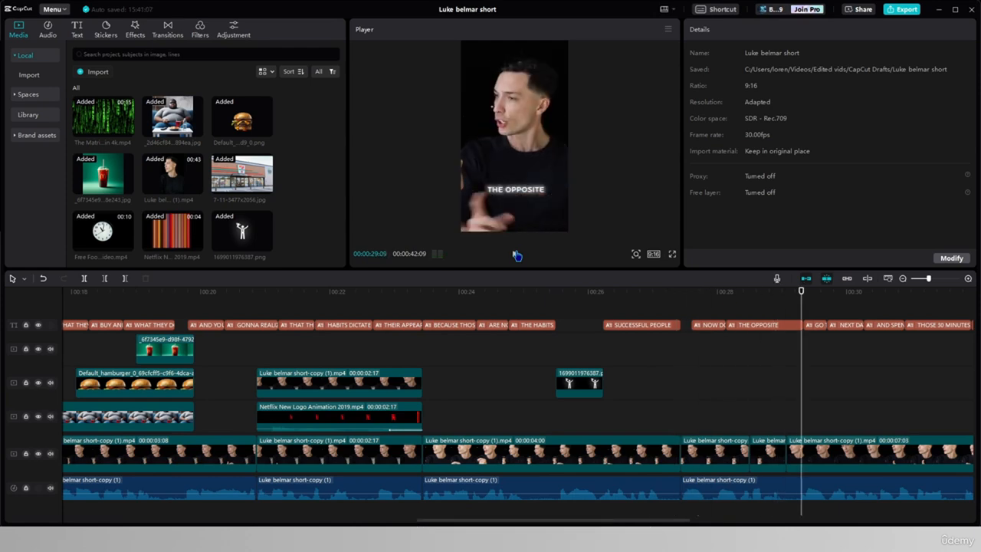
left_click(776, 456)
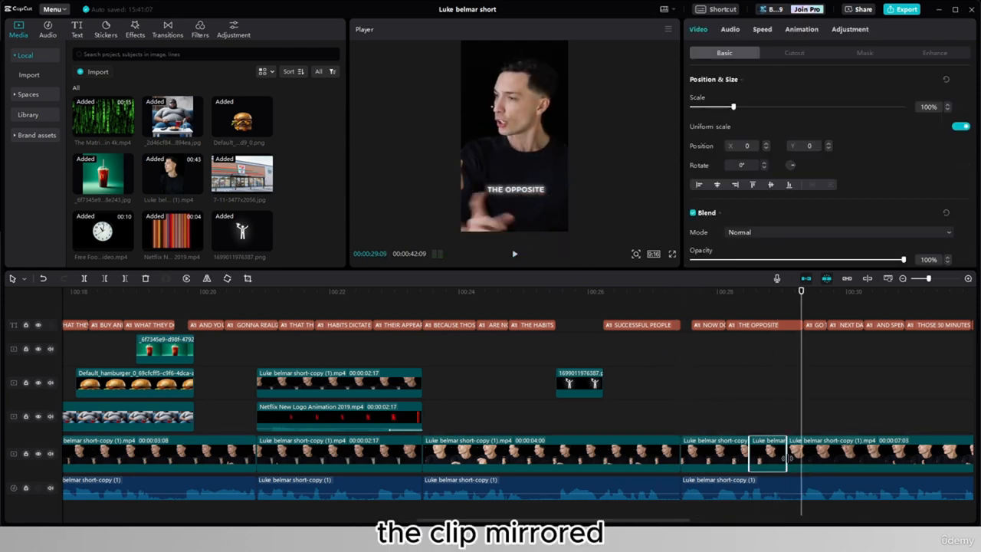
- Split the following speaker clip at 29:10, where the "THE OPPOSITE" caption ends, to lengthen the mirrored section
left_click(814, 452)
key("ctrl+b")
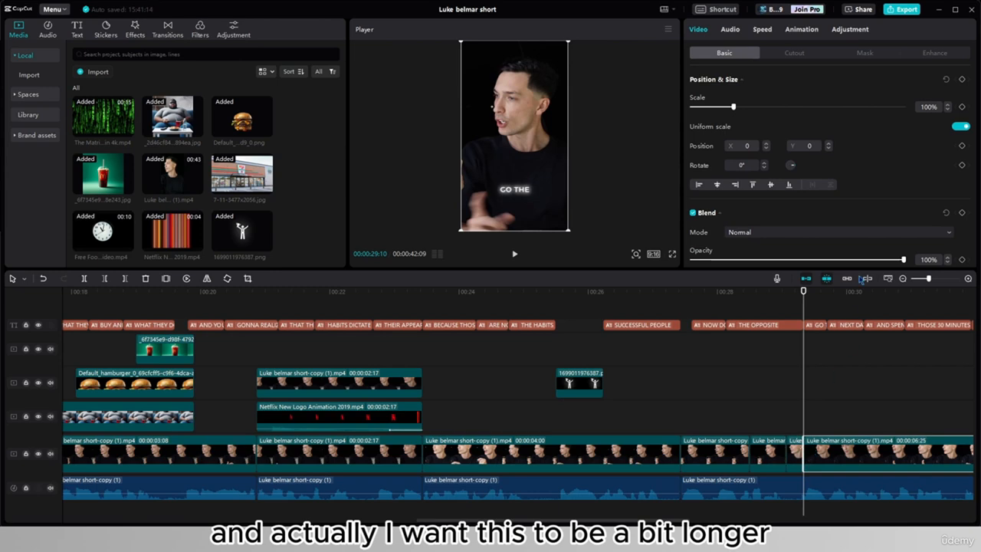
left_click(806, 355)
left_click(776, 456)
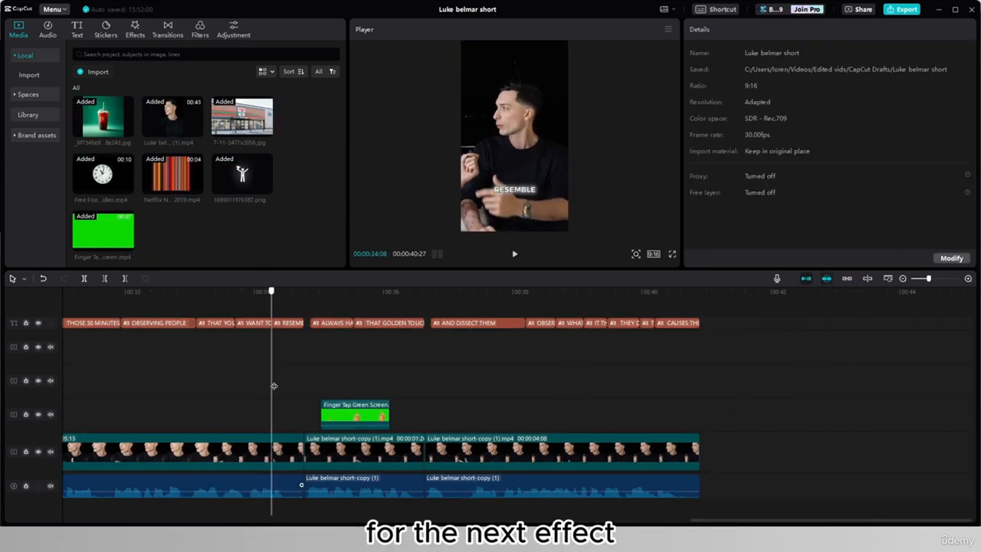
- Mute the audio track and play the Finger Tap Green Screen overlay from 35:01
left_click_drag(271, 382, 321, 369)
left_click(50, 486)
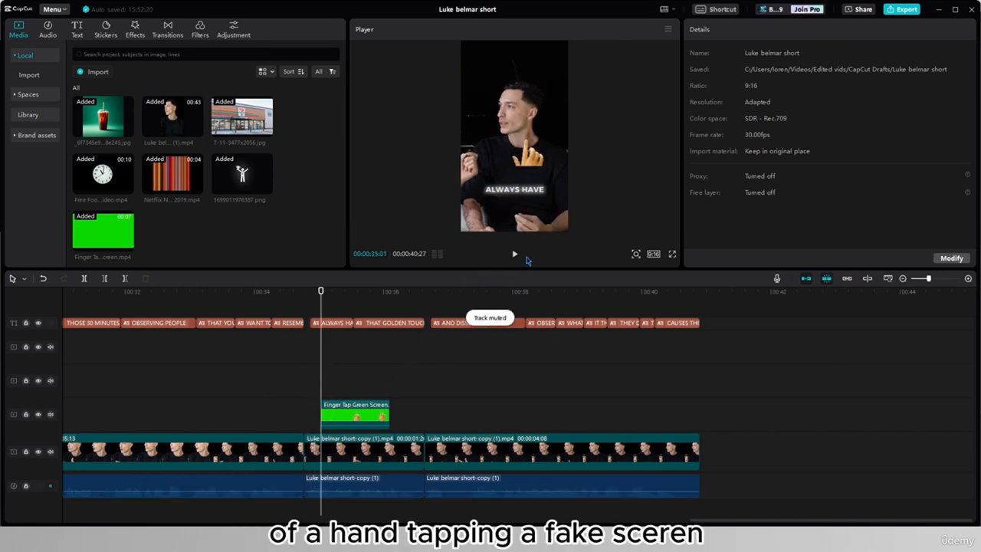
left_click(515, 255)
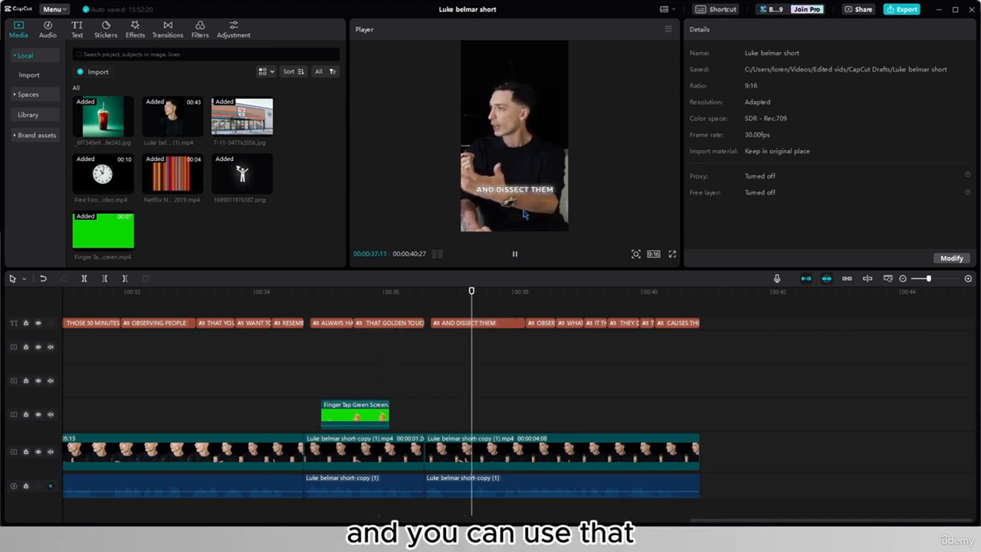
- Move the finger tap overlay to X 771, Y -667 and rotate it to -70° so the finger points at the speaker
left_click(375, 383)
left_click(387, 404)
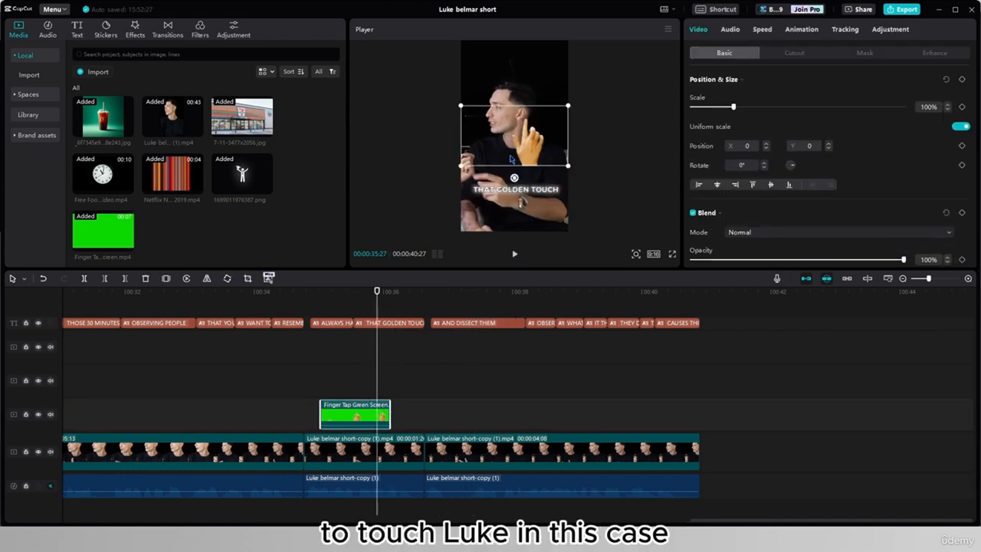
left_click_drag(510, 159, 546, 179)
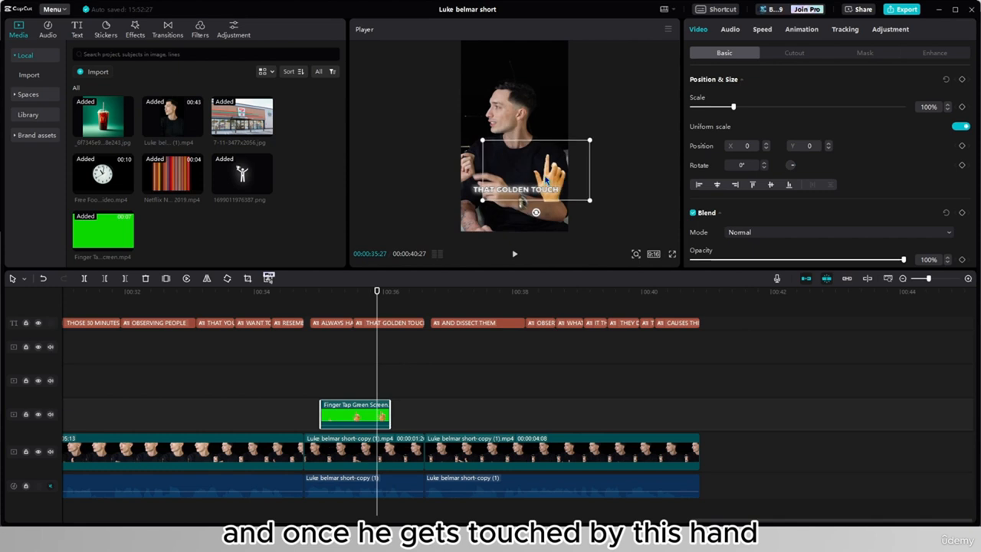
left_click_drag(536, 213, 562, 175)
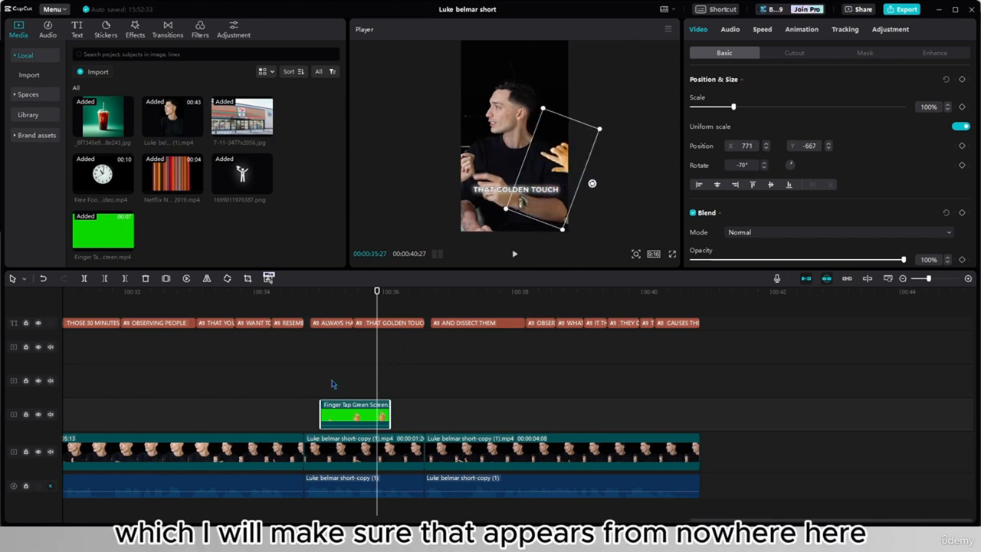
- Play and step through the finger tap around 35:25 to locate the exact frame where the touch happens
key("space")
key("space")
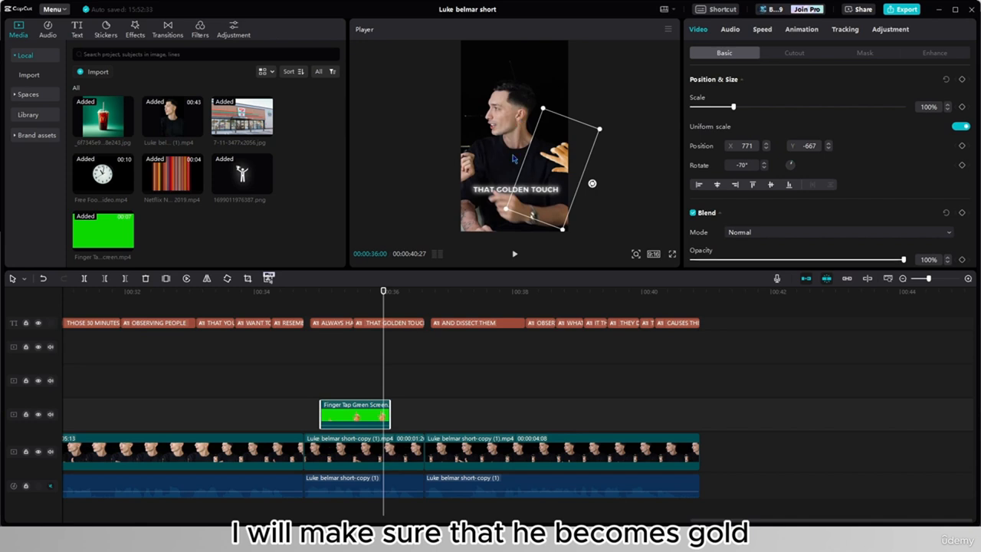
left_click(379, 397)
left_click(370, 397)
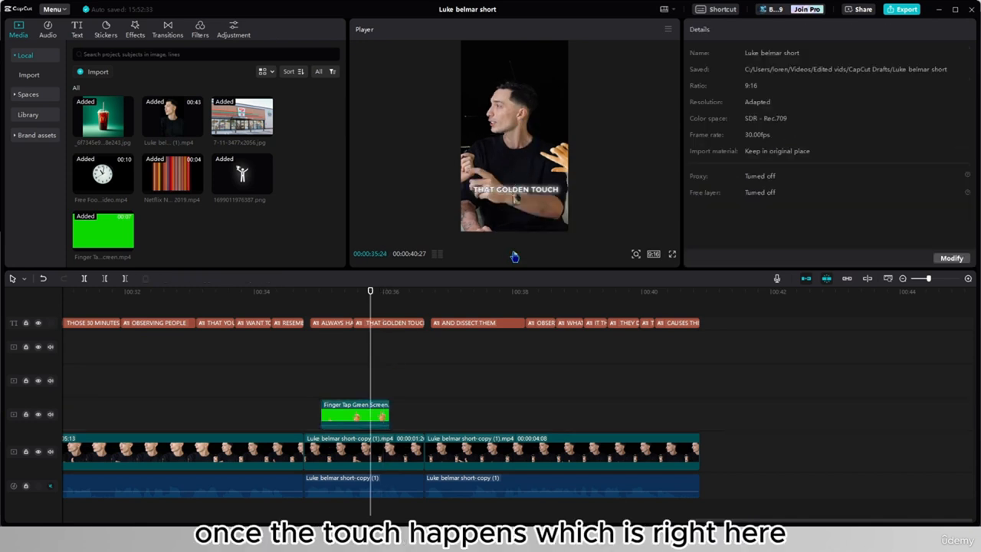
key("Right")
key("Right")
key("Right")
key("Right")
key("Right")
key("Right")
key("Right")
key("Right")
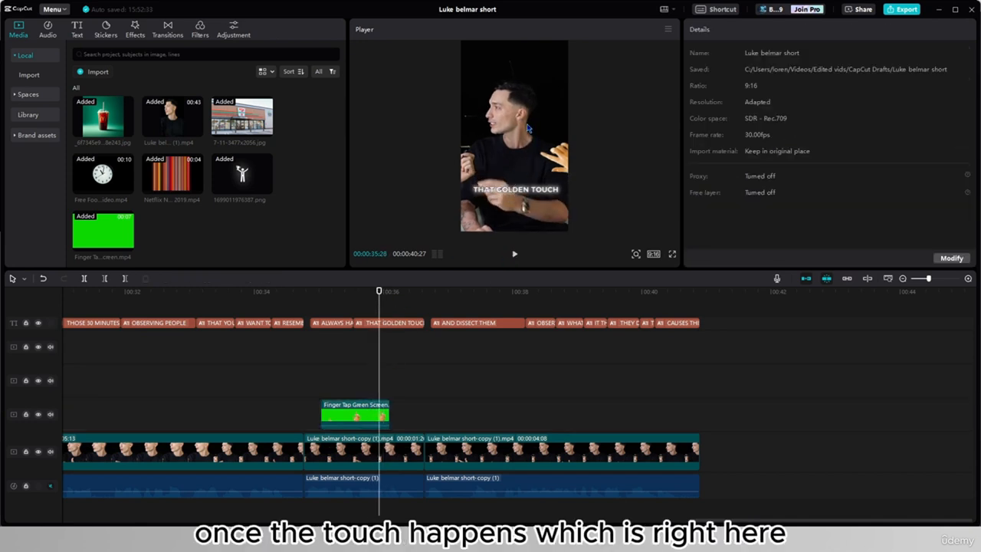
key("Right")
key("Right")
key("Left")
left_click(372, 398)
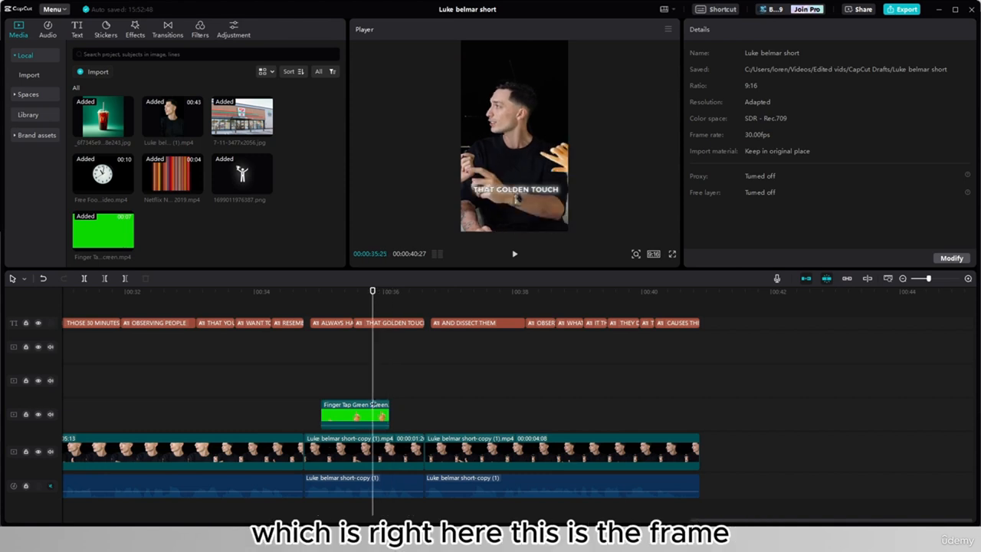
- Split both the finger tap overlay and the main speaker clip at 35:25
left_click(372, 423)
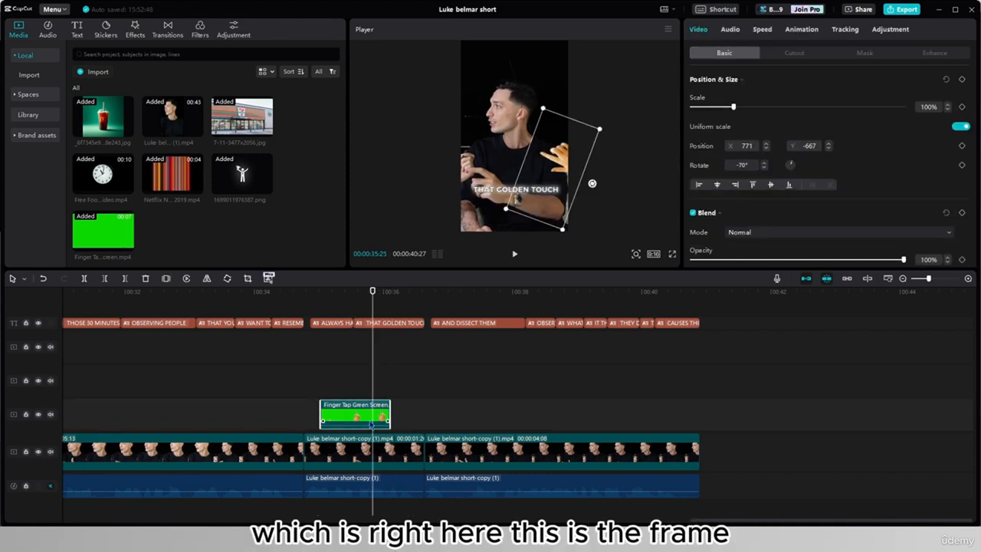
key("ctrl+b")
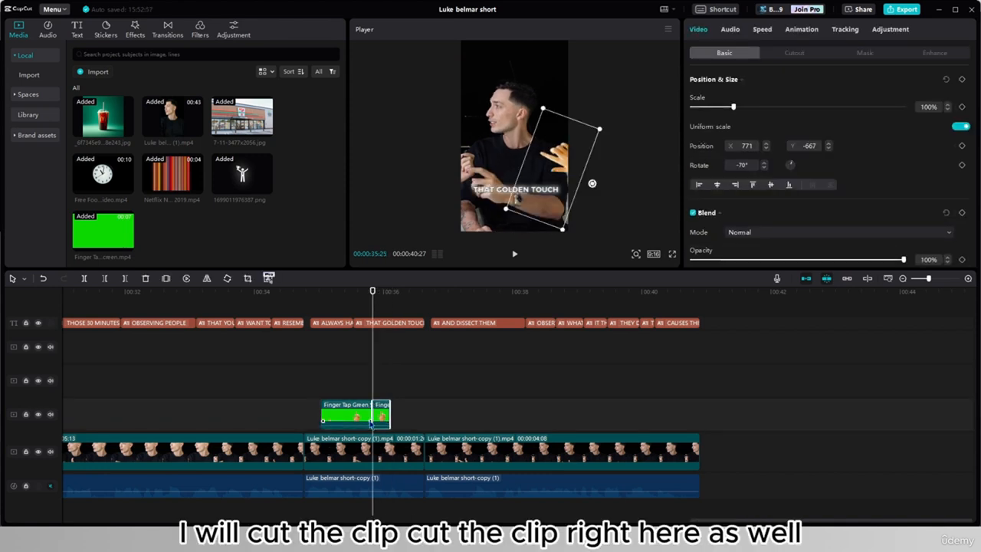
left_click(374, 445)
key("ctrl+b")
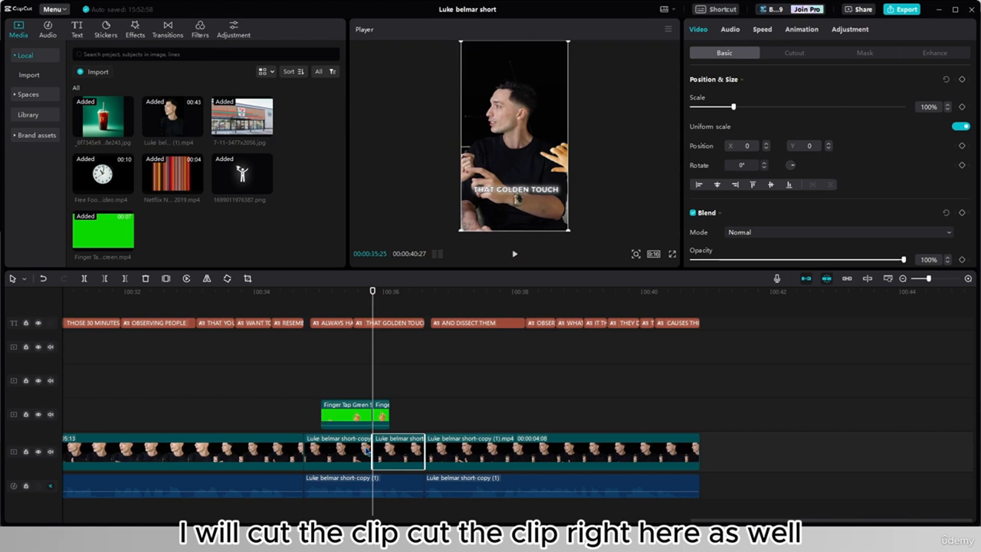
- Move the two finger tap pieces up one track and paste copies of the speaker pieces beneath them, starting at 34:23
left_click(346, 416)
left_click_drag(359, 417, 358, 383)
left_click(353, 424)
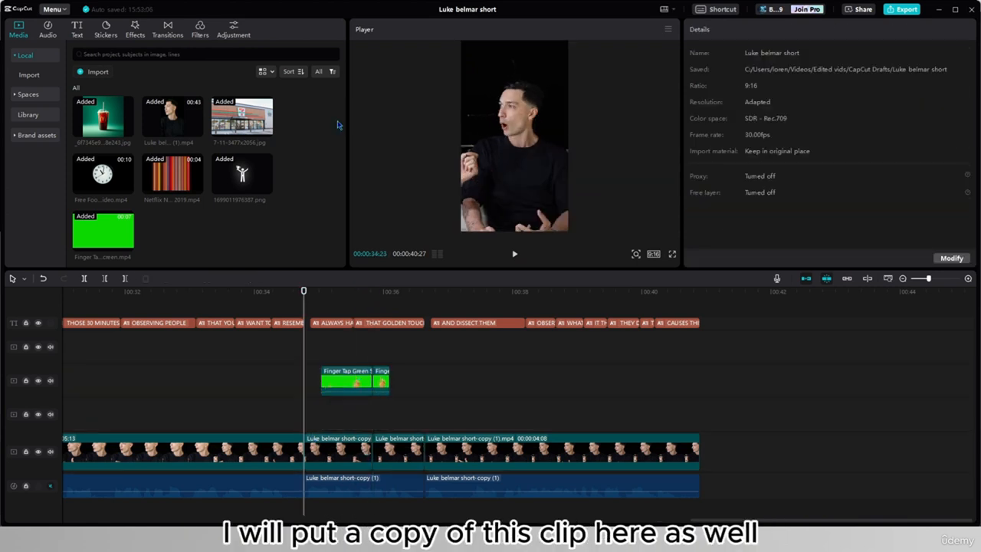
key("ctrl+v")
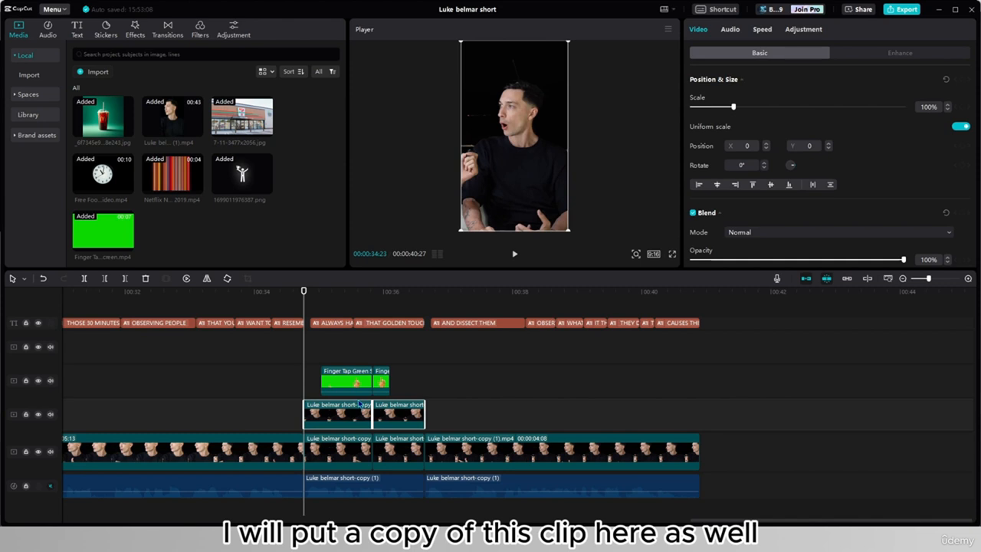
- Freeze the second overlaid speaker copy at 35:25
right_click(385, 414)
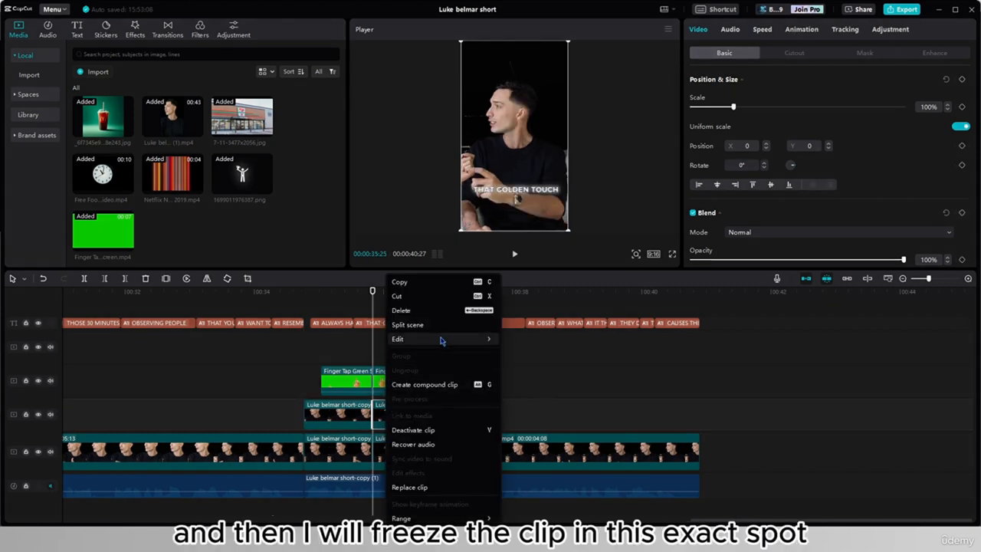
mouse_move(442, 339)
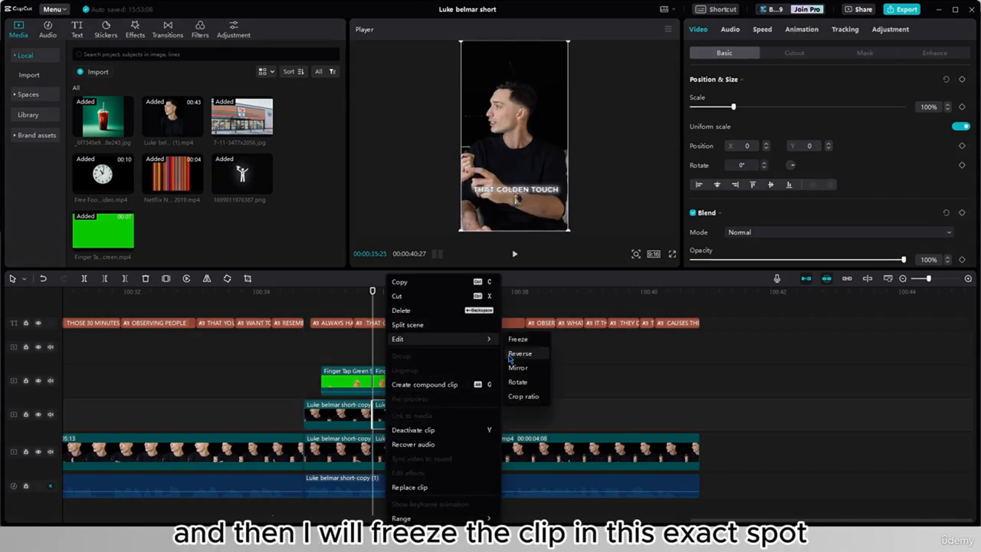
left_click(518, 339)
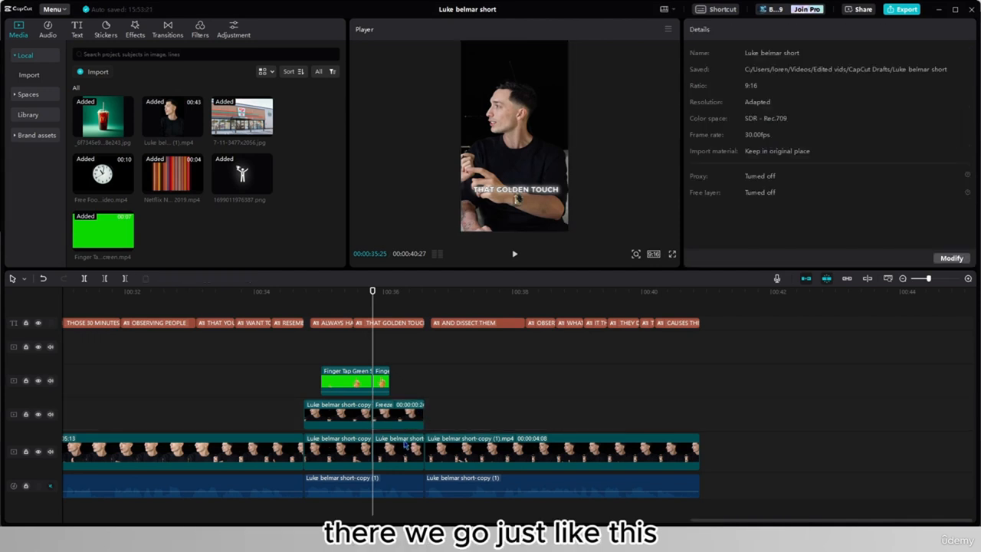
- Open the color adjustment settings of the frozen speaker clip and review its options
left_click(398, 414)
left_click(825, 30)
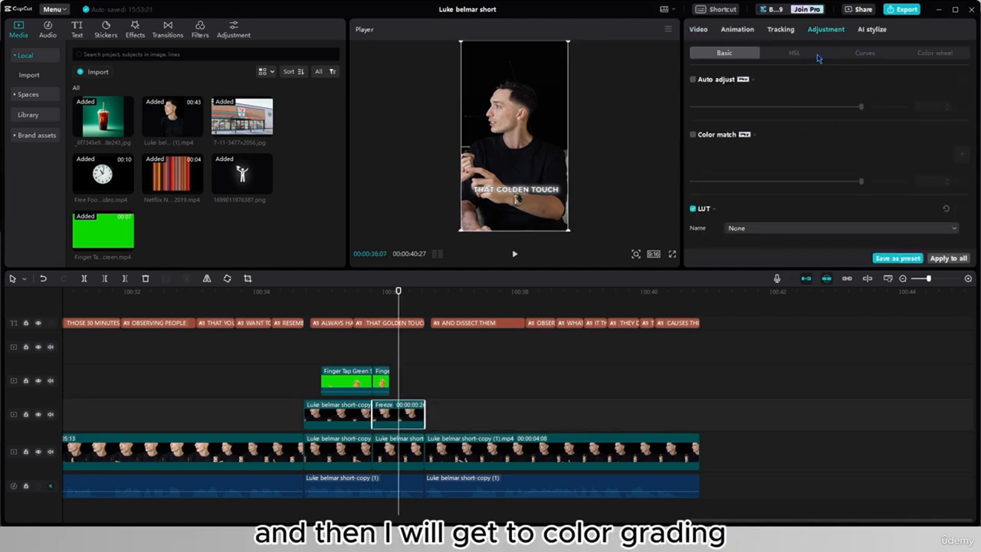
scroll(737, 180, "down", 5)
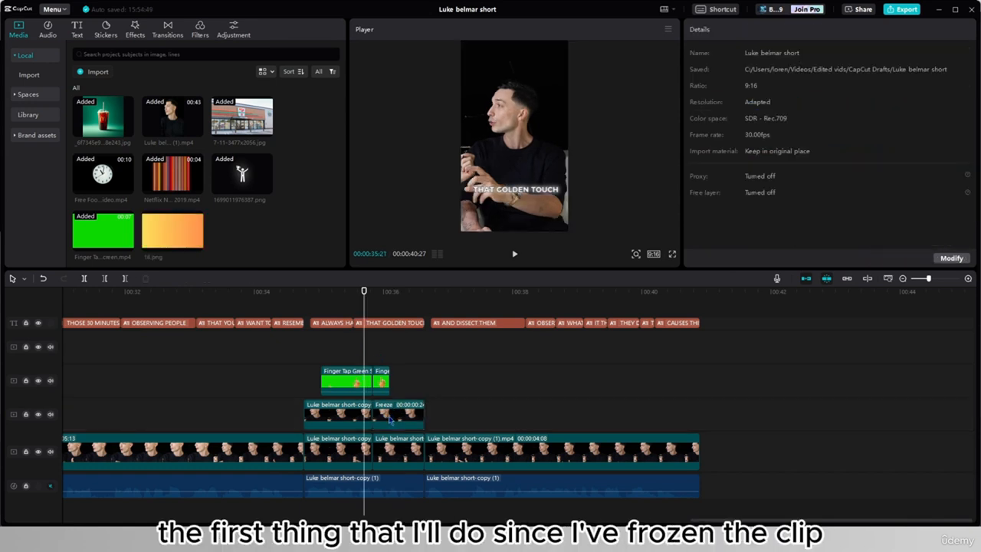
- Try deactivating the main-track speaker piece beneath the frozen clip, and undo it
left_click(396, 450)
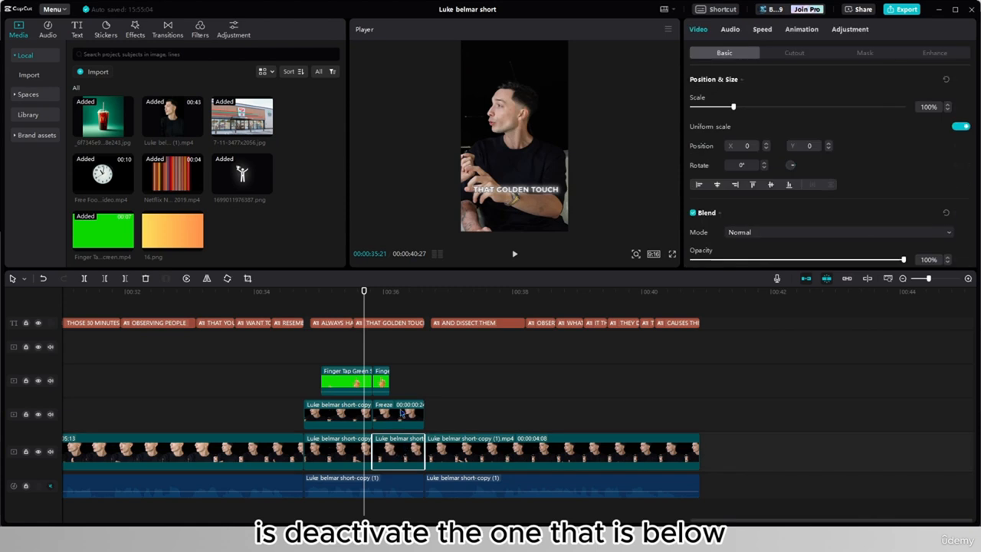
left_click(402, 392)
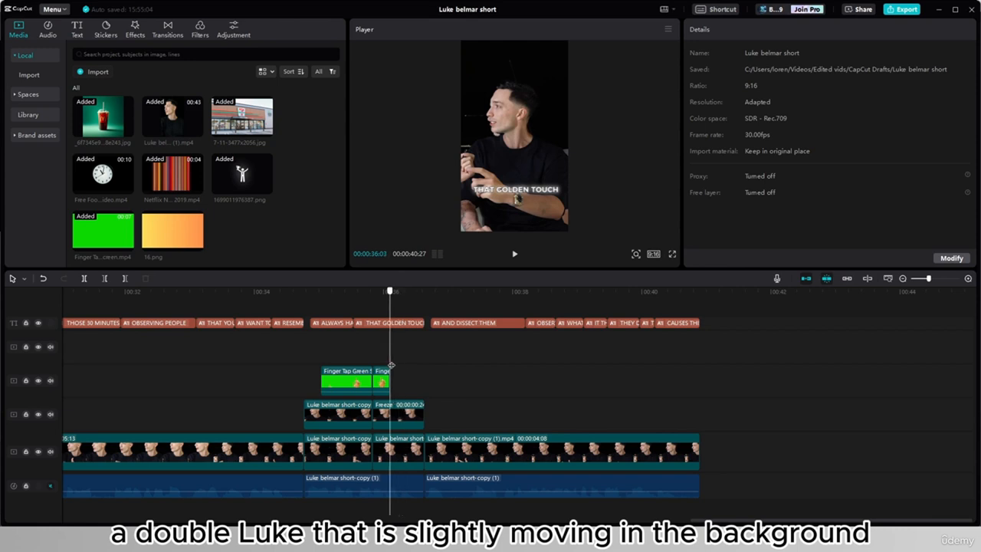
left_click(394, 458)
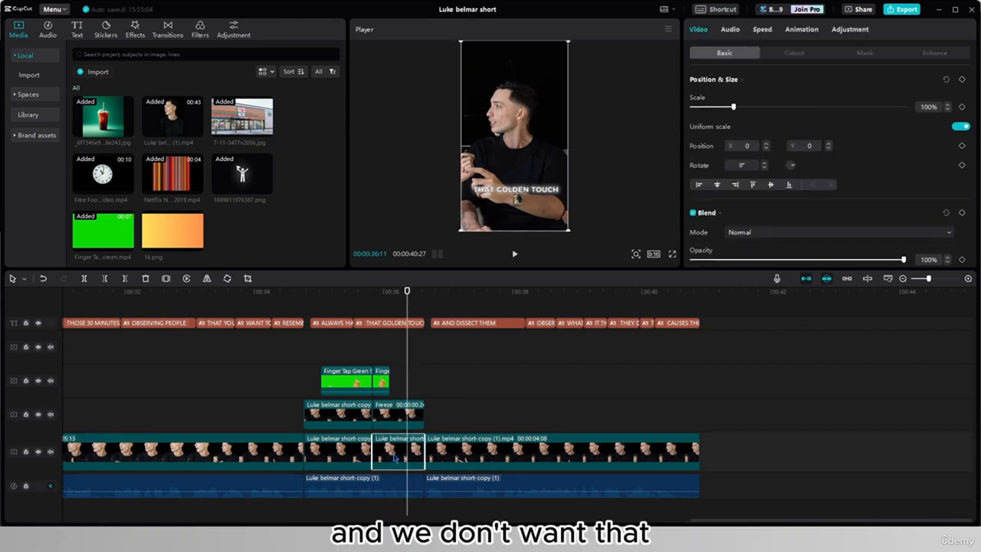
key("v")
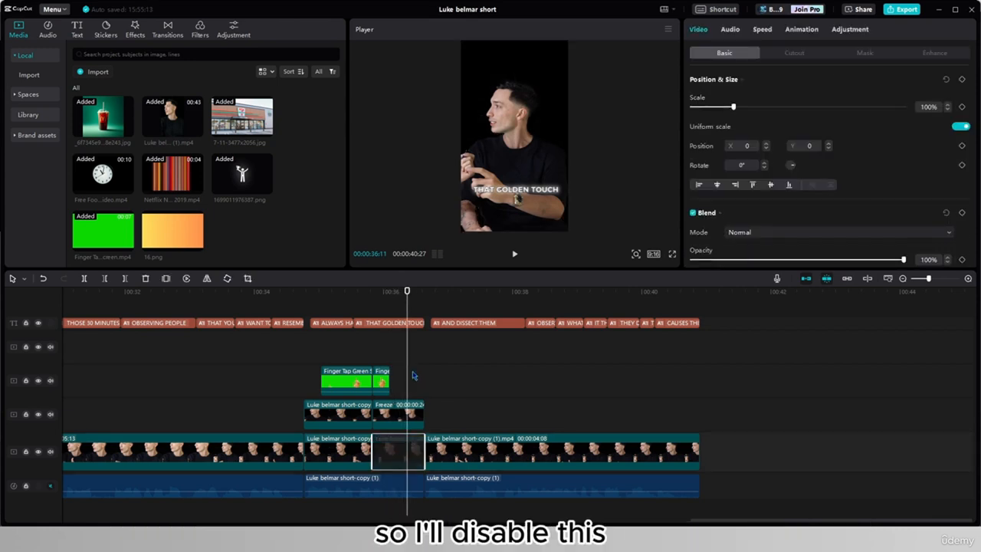
key("ctrl+z")
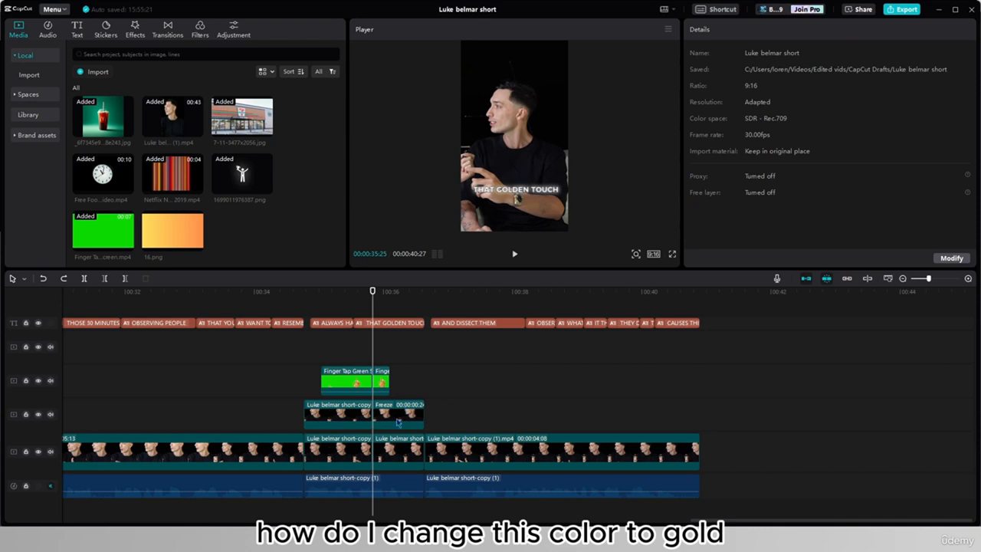
- Apply Auto cutout to the frozen speaker clip
left_click(398, 414)
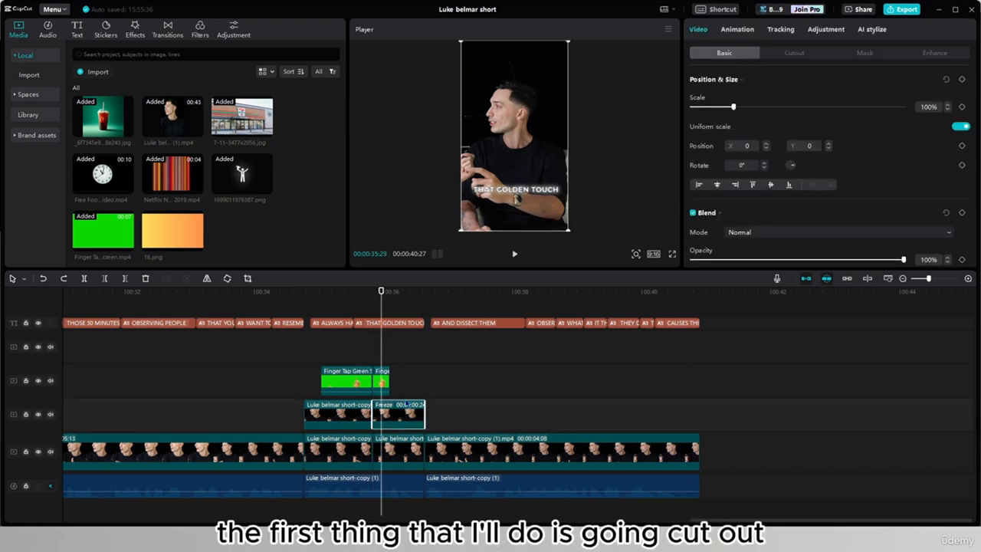
left_click(780, 53)
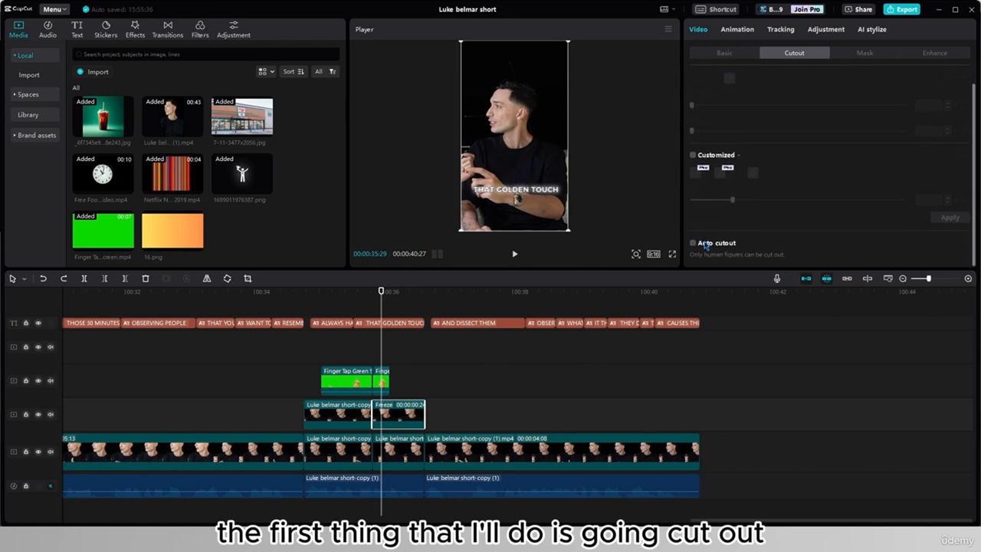
left_click(704, 243)
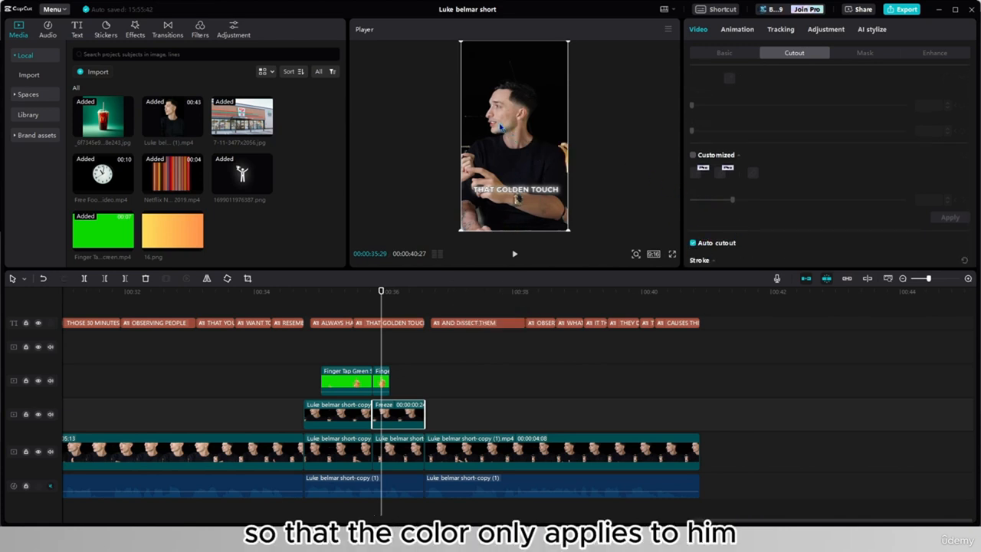
- Duplicate the frozen clip onto the track above the finger tap, aligned with the original, and turn off Auto cutout on the lower one
key("ctrl+c")
key("ctrl+v")
left_click_drag(406, 351, 398, 349)
left_click(400, 415)
scroll(704, 258, "down", 1)
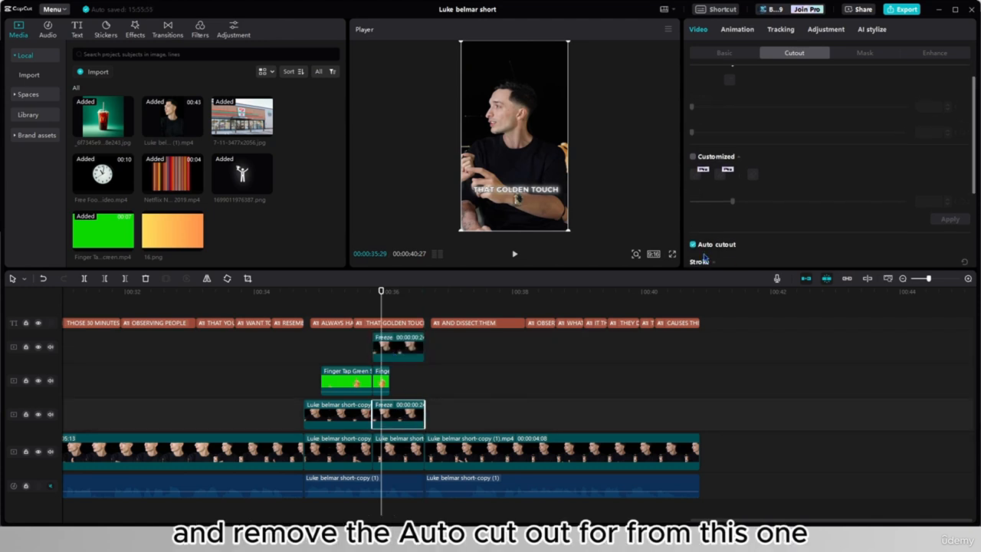
left_click(695, 231)
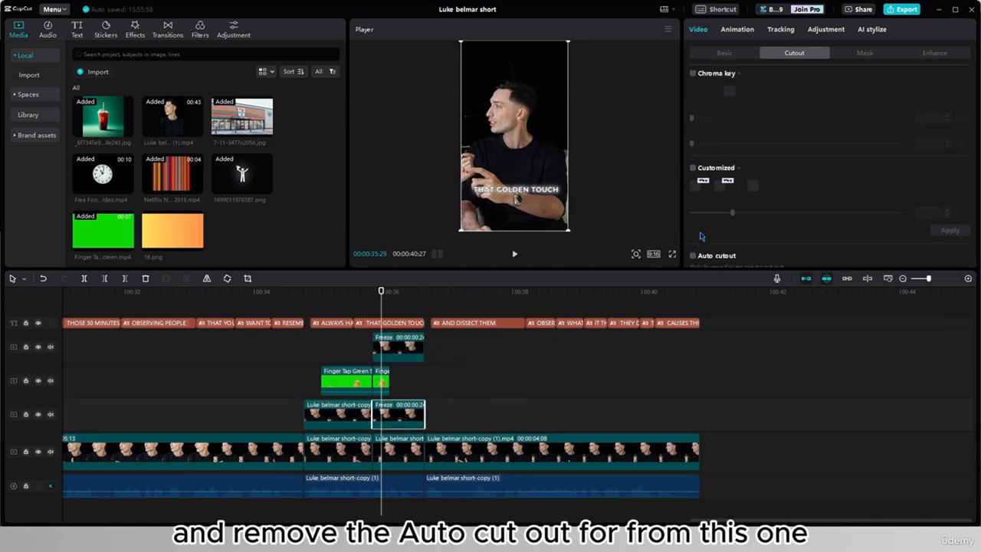
left_click(406, 347)
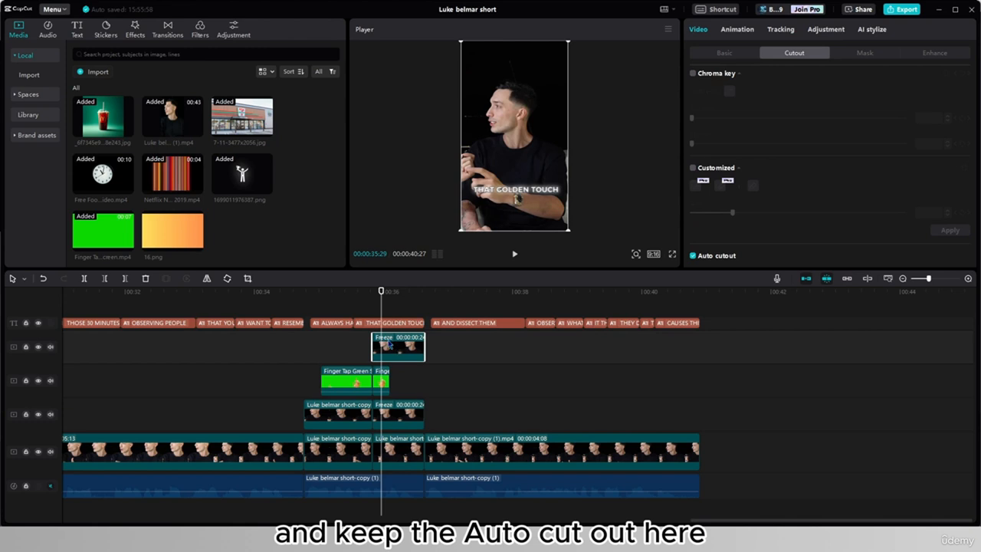
- Deactivate the main-track speaker piece beneath the frozen clips
left_click(387, 445)
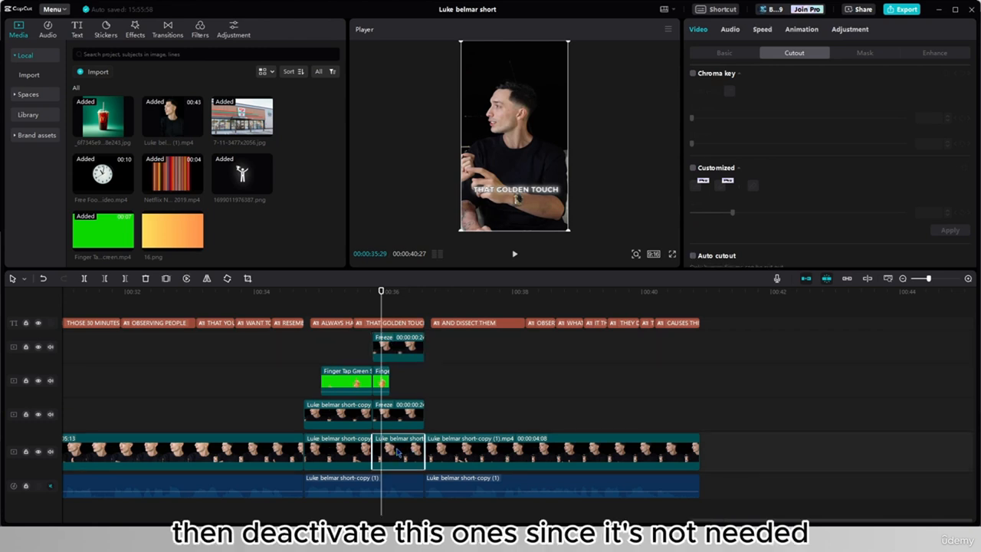
key("v")
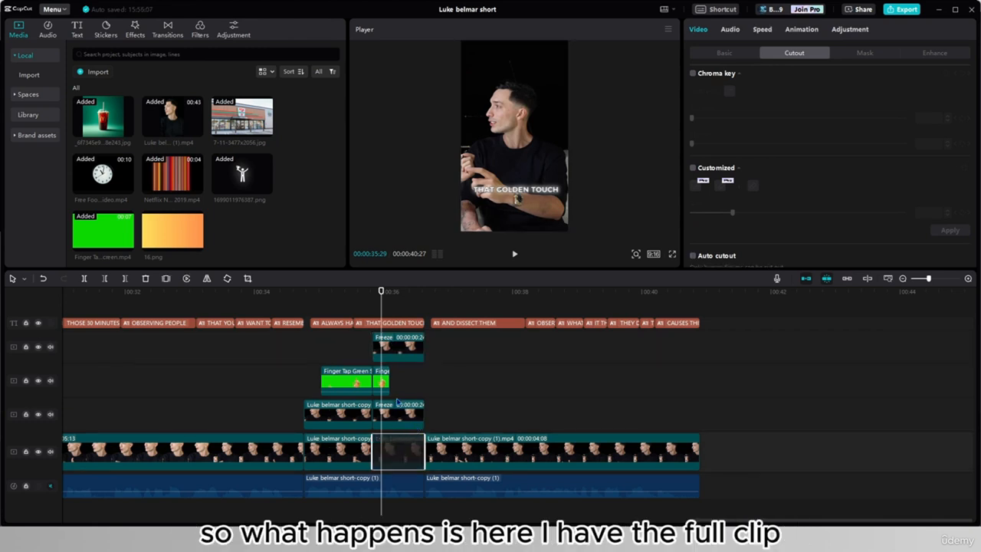
- Compare the full frozen clip with its cutout copy at the start of the freeze by temporarily deactivating each in turn
left_click(397, 398)
left_click(372, 398)
left_click(394, 414)
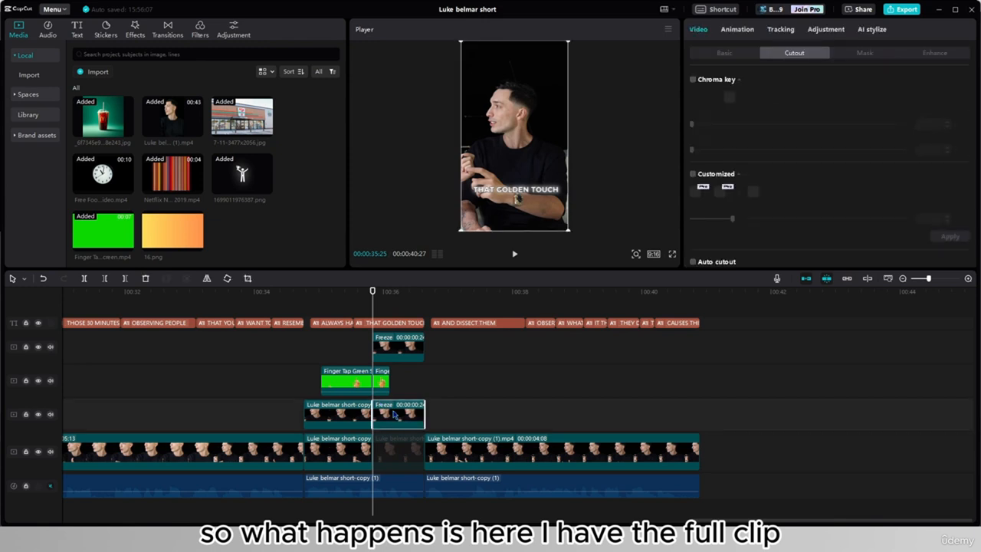
left_click(403, 350)
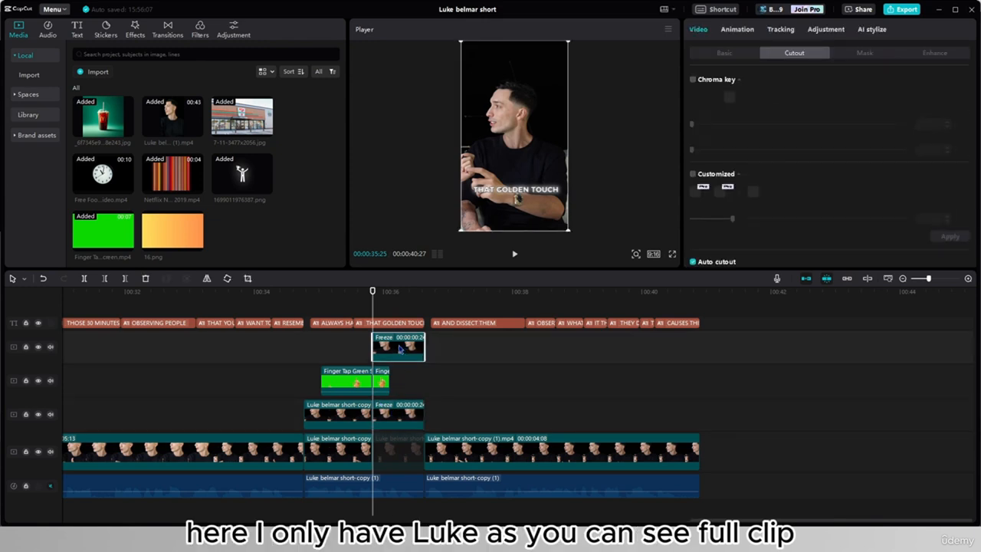
left_click(404, 418)
key("v")
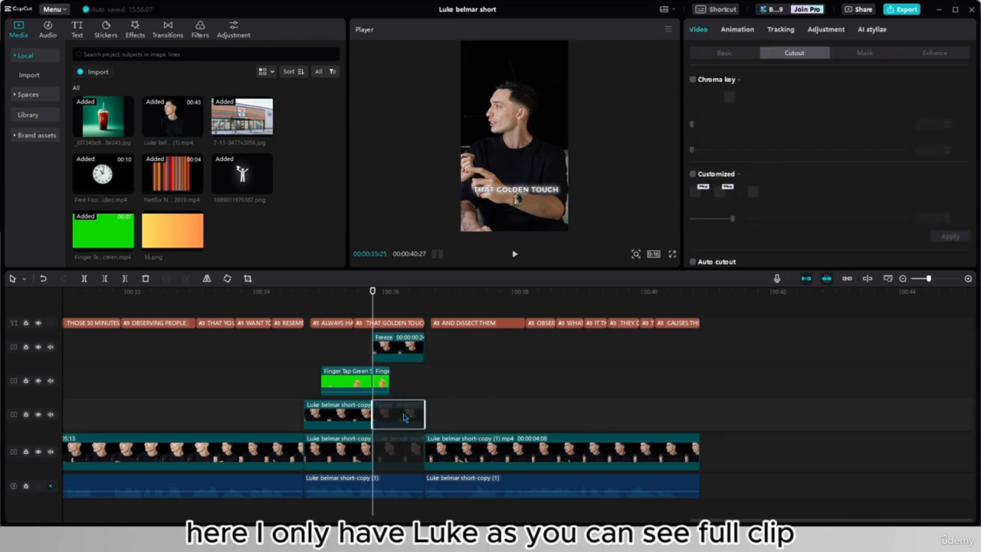
left_click(401, 342)
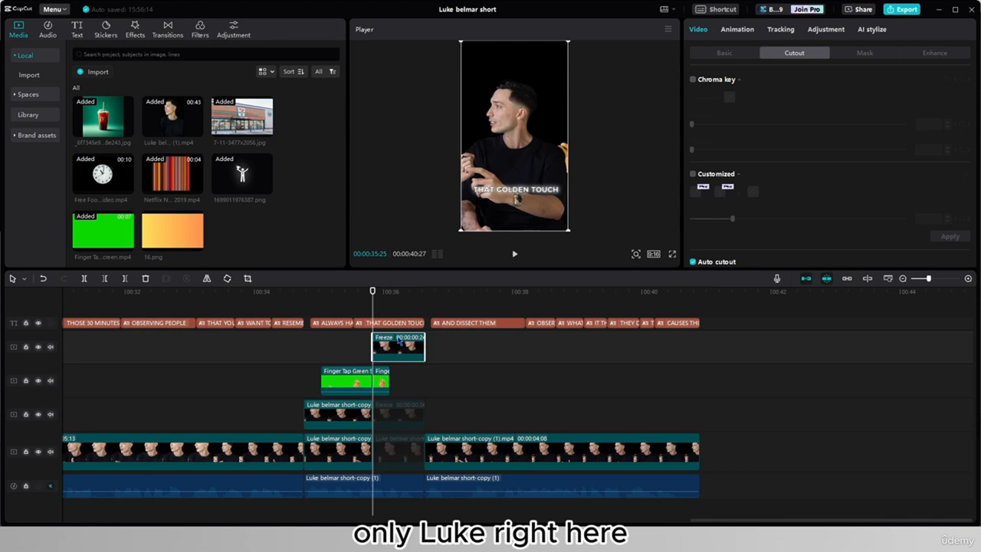
key("v")
left_click(401, 411)
key("v")
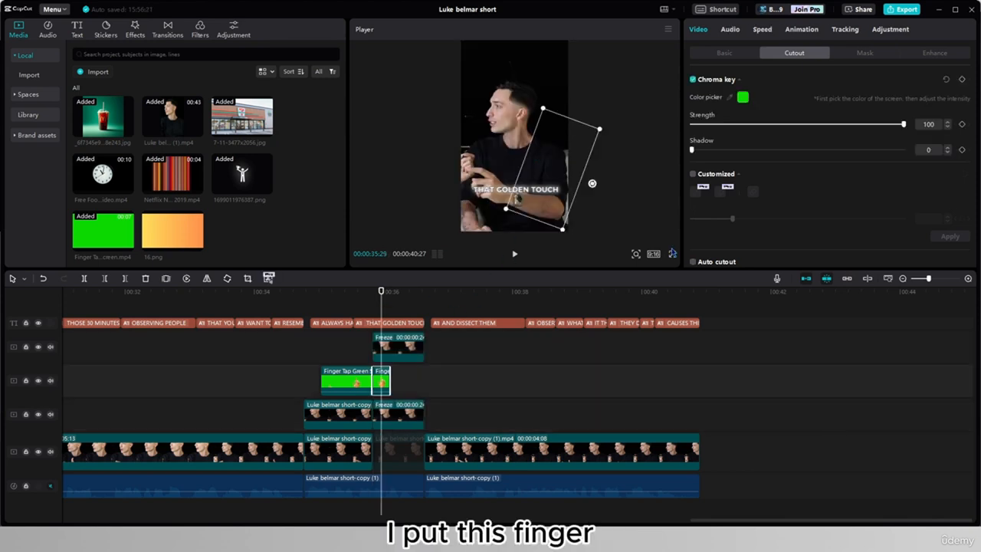
- Move the second finger tap piece to layer 3, above both frozen clips
scroll(828, 163, "down", 1)
left_click(720, 56)
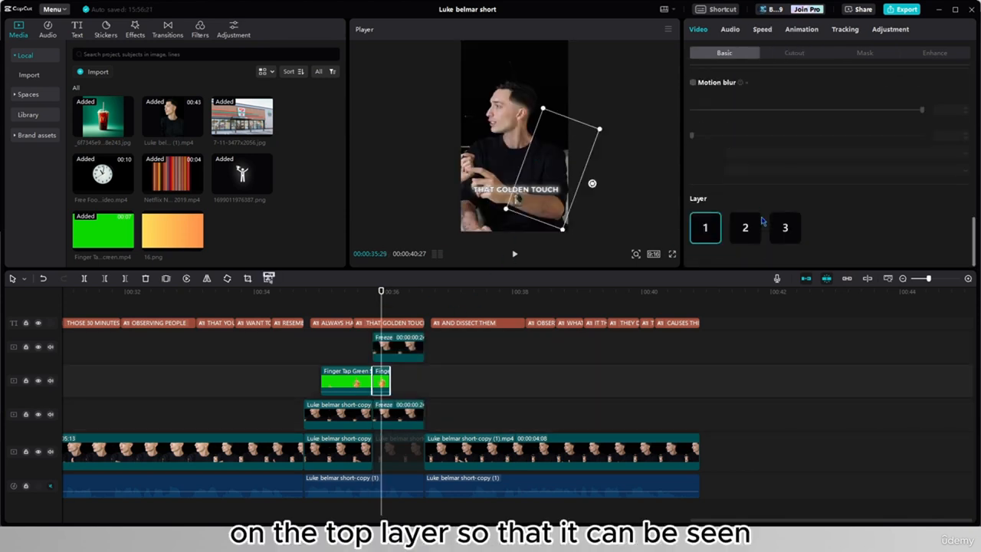
left_click(789, 226)
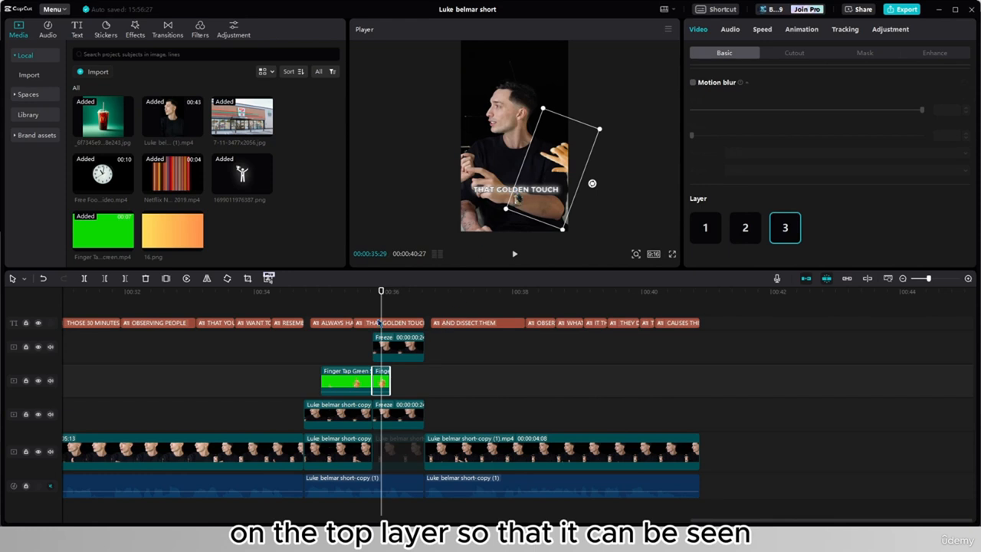
- Select the cutout copy of the frozen clip on the upper track, with the playhead at its start
left_click_drag(381, 292, 372, 292)
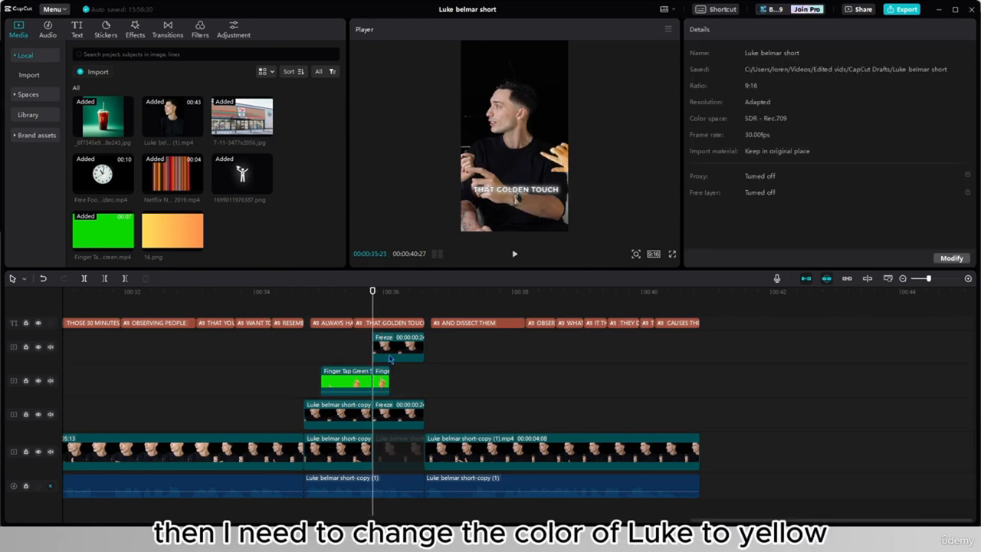
left_click(393, 350)
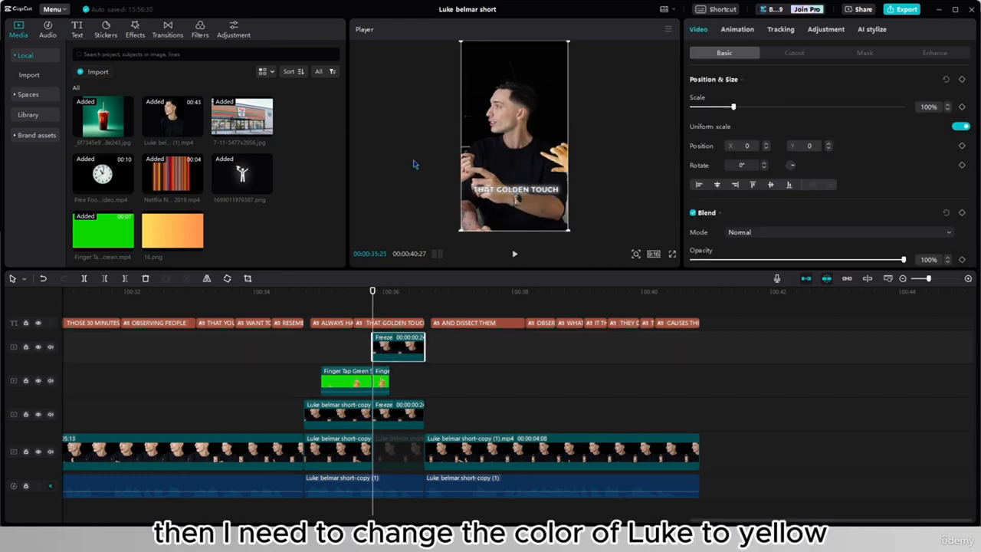
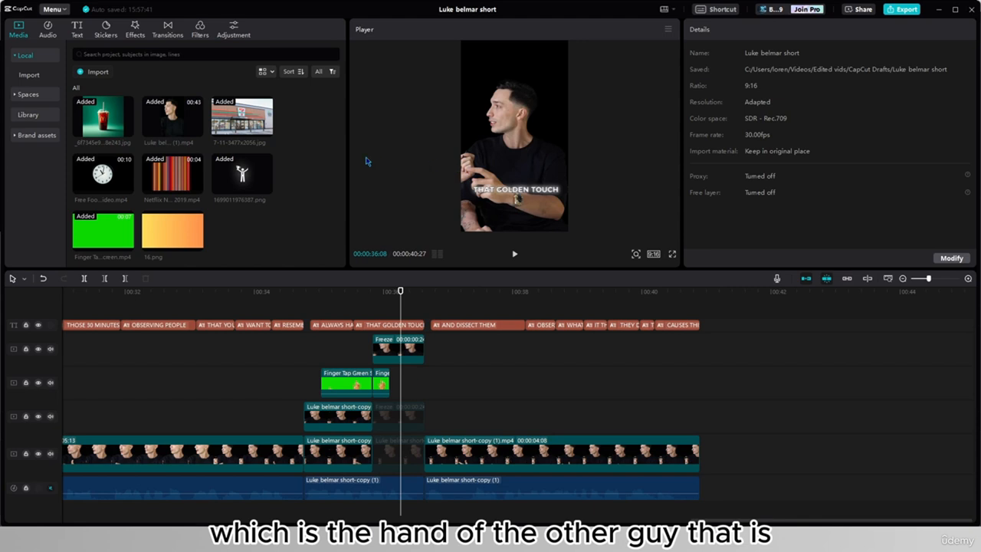
- Reactivate the full frozen clip and main-track piece beneath it, and scale them together with the cutout copy to 140%
left_click(412, 450)
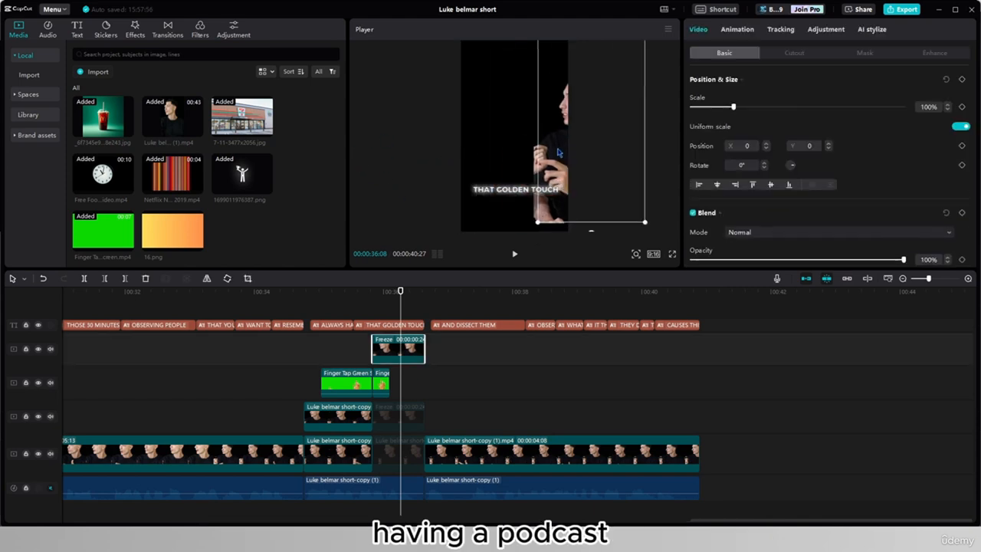
left_click(410, 418, "ctrl")
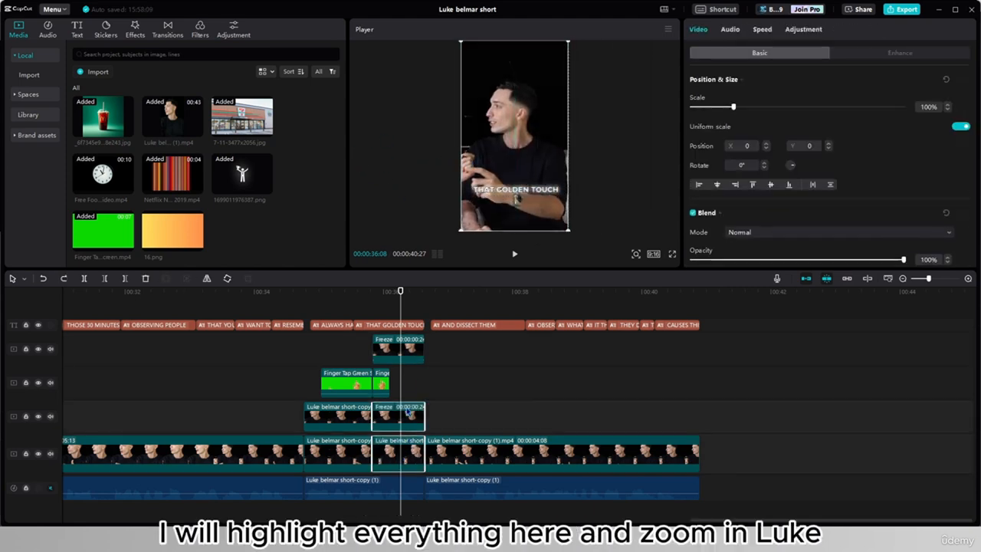
left_click(408, 356, "ctrl")
left_click_drag(565, 43, 628, 15)
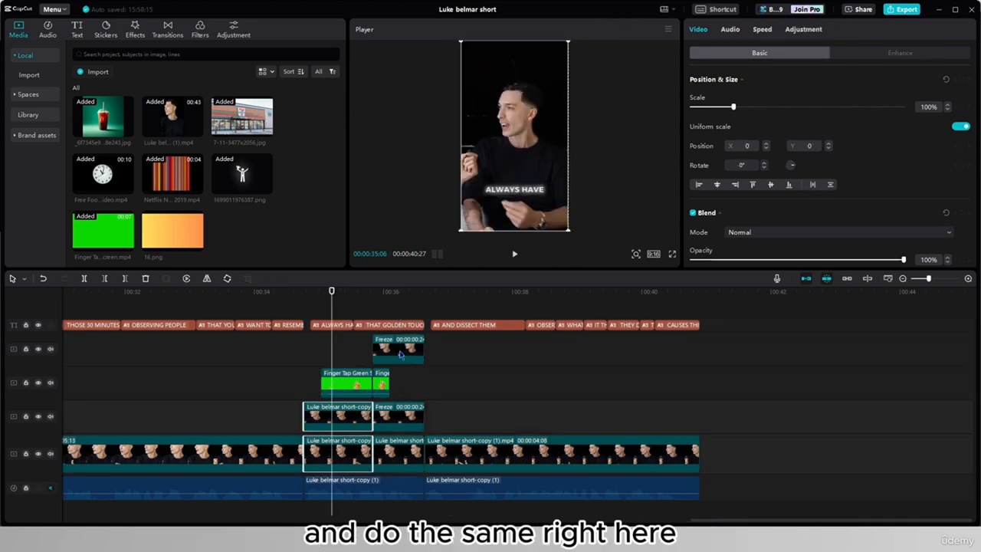
left_click(402, 354)
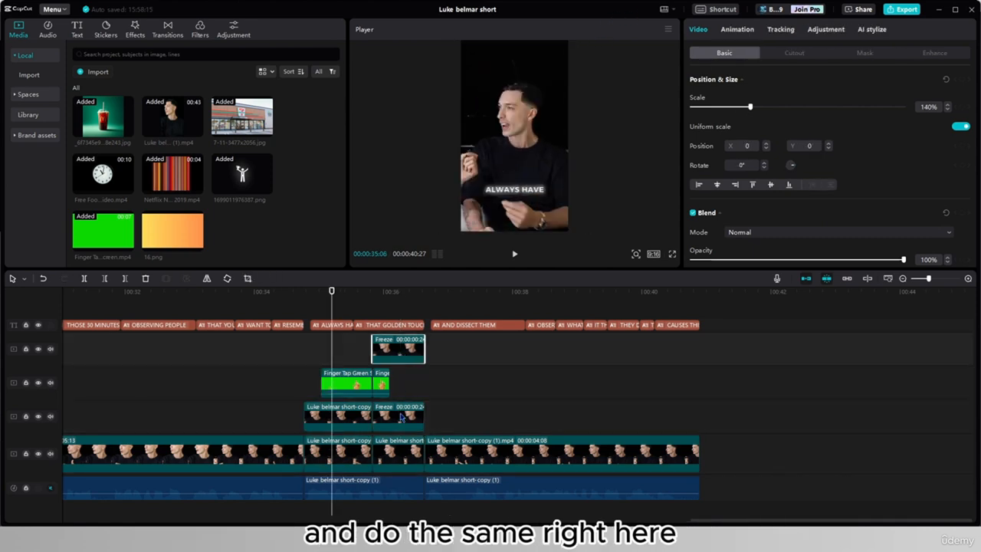
left_click(402, 386)
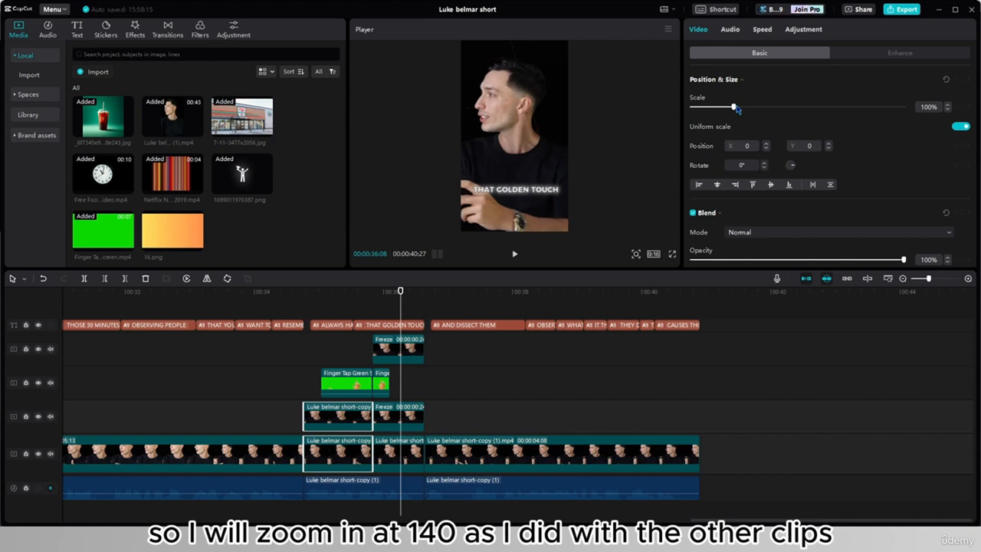
mouse_move(736, 109)
left_mouse_down()
mouse_move(767, 109)
mouse_move(753, 115)
left_mouse_up()
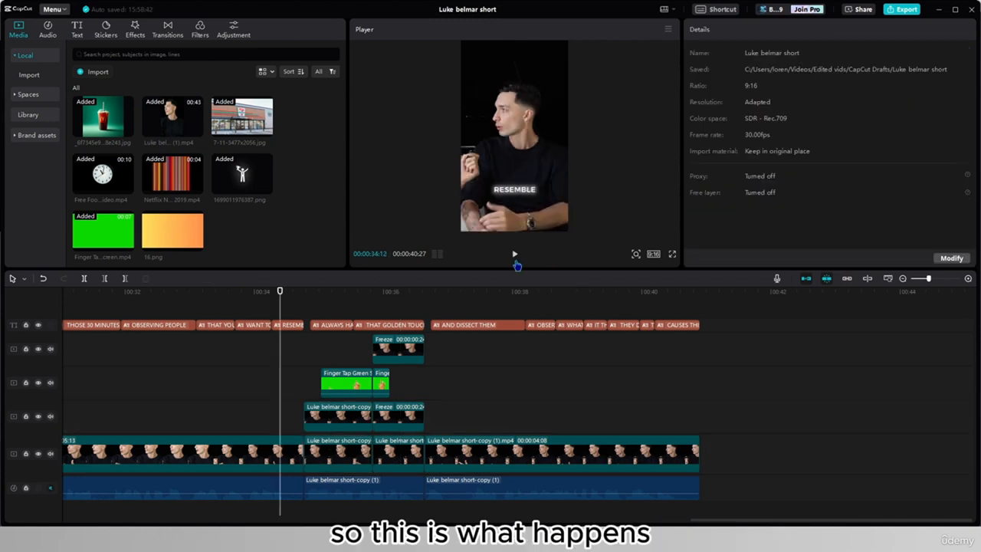
- Play back the finger tap into the zoomed freeze and delete the THAT GOLDEN TOUCH caption over it
left_click(513, 255)
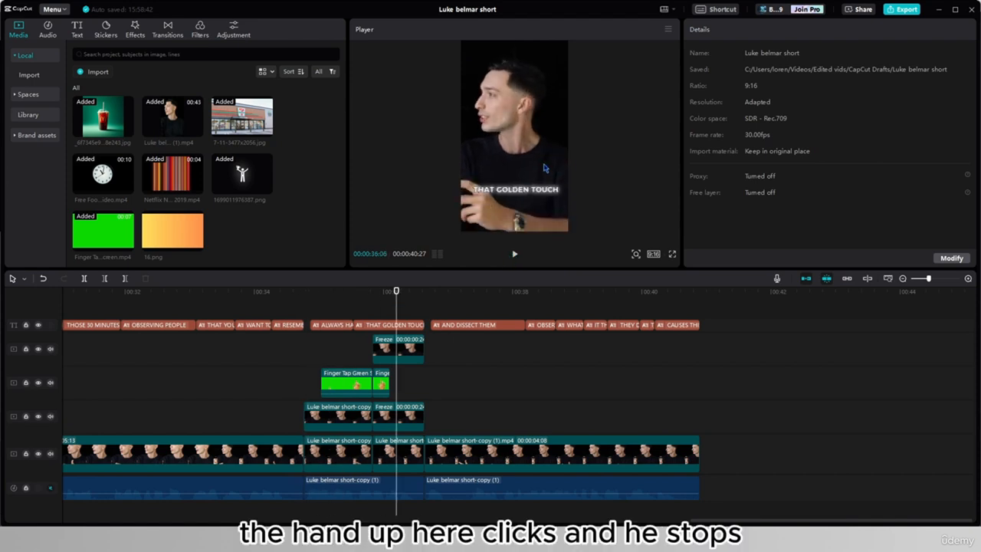
left_click(411, 326)
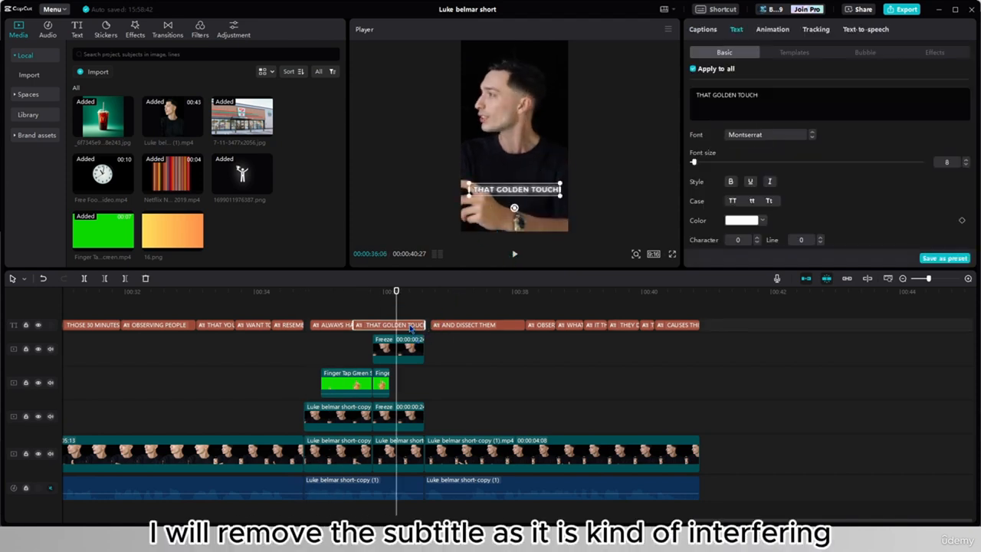
key("Delete")
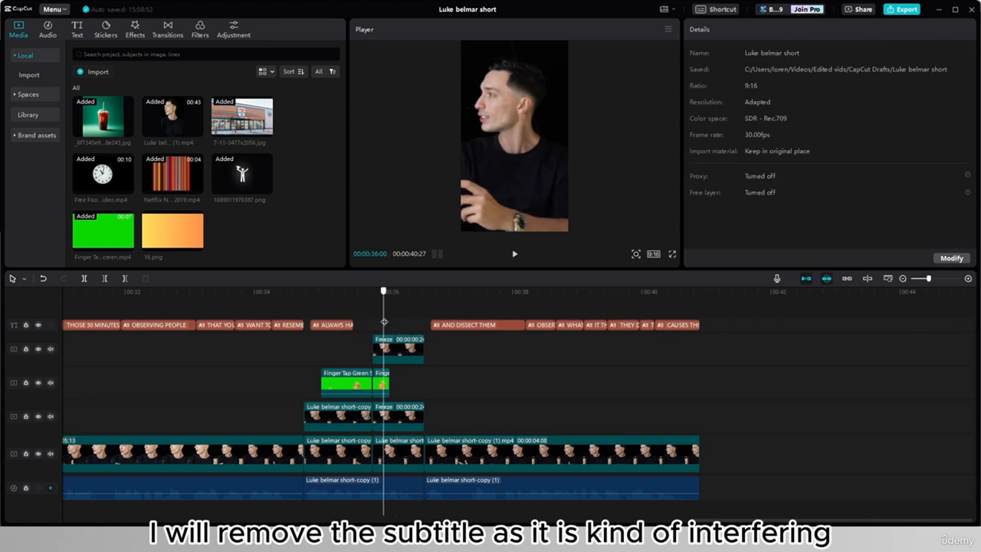
- Deactivate the full frozen clip and the main-track speaker piece so only the cutout copy shows
left_click(395, 418)
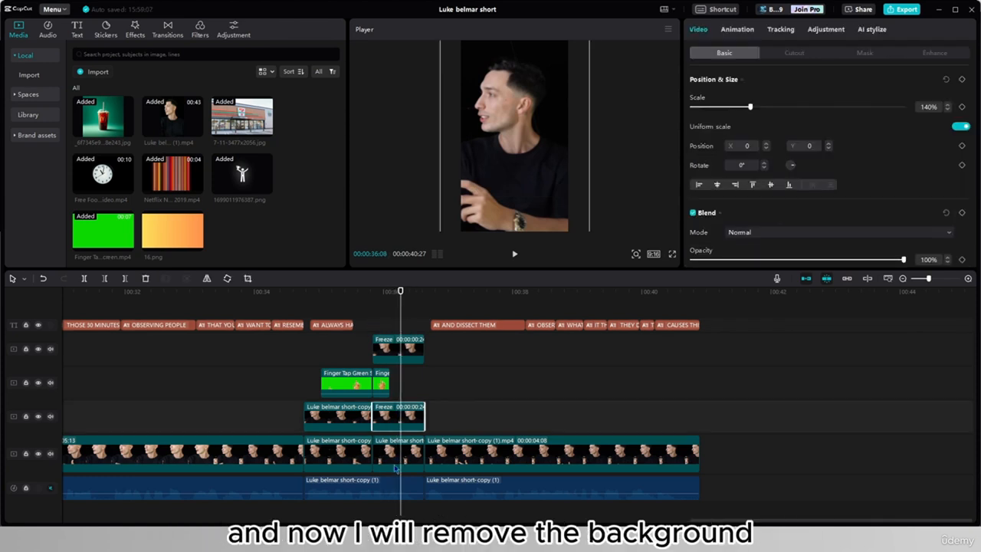
key("v")
left_click(400, 466)
key("v")
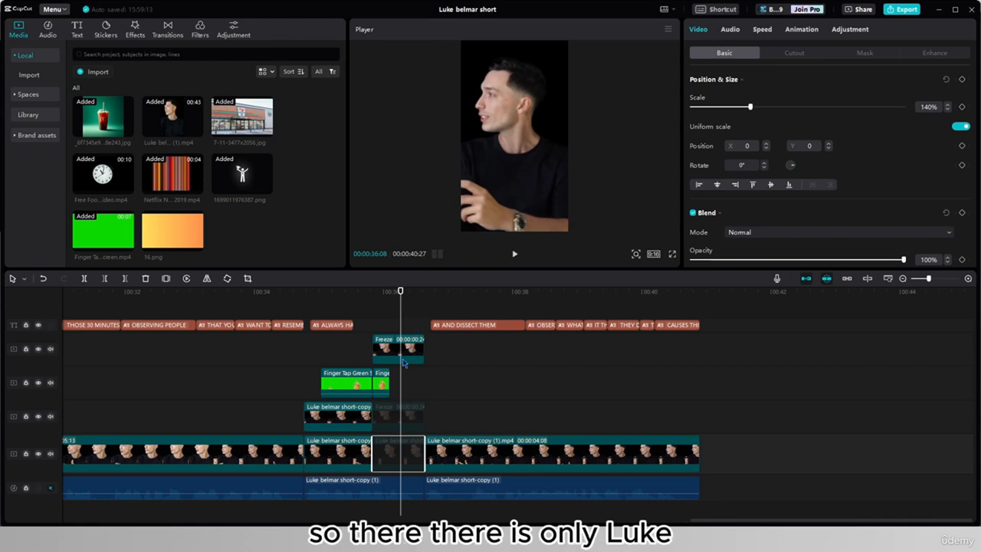
- Export the frame of the cutout speaker as a 1080P PNG still named Luke belmar short
left_click(672, 31)
left_click(659, 90)
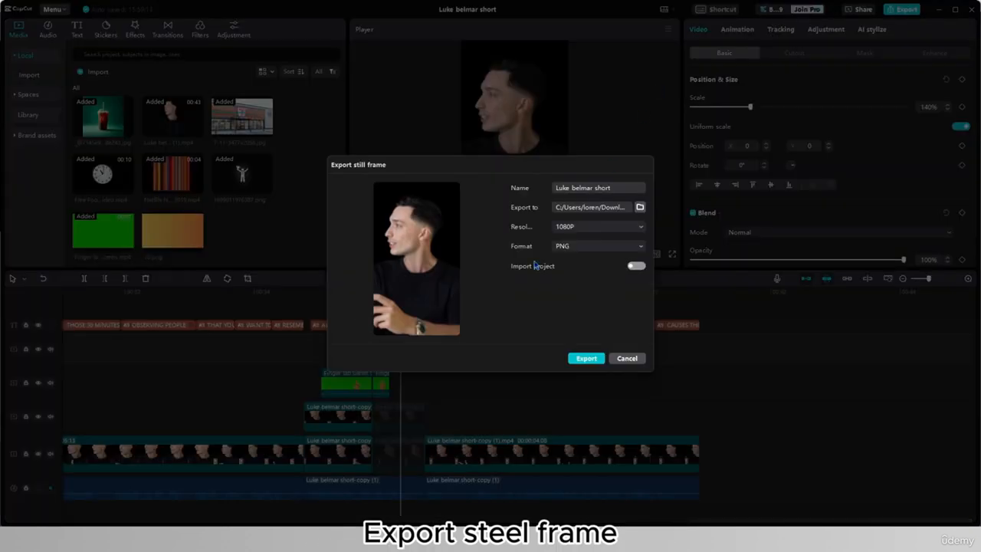
left_click(587, 359)
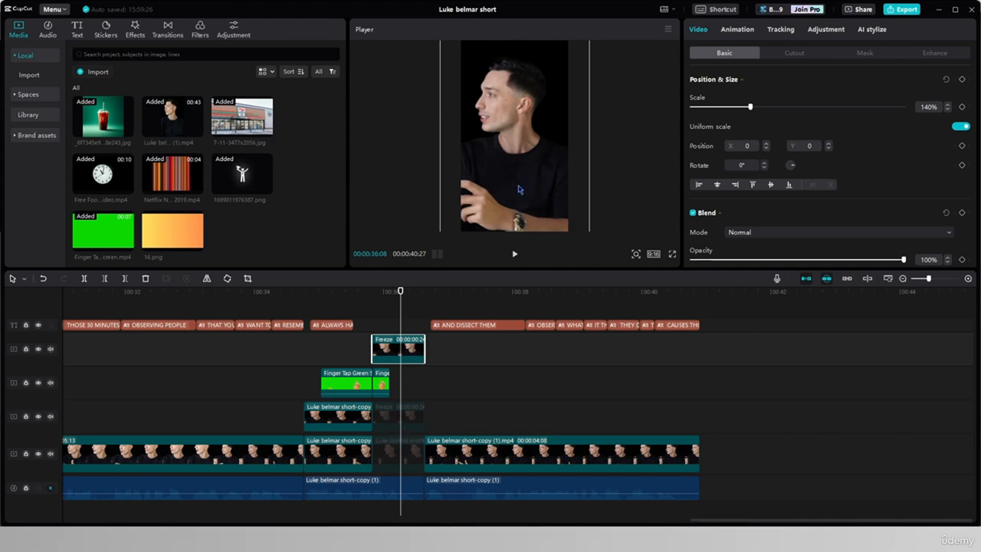
- Set the saturation of the cutout frozen clip to -50 to turn it black and white
left_click(826, 29)
scroll(776, 159, "down", 8)
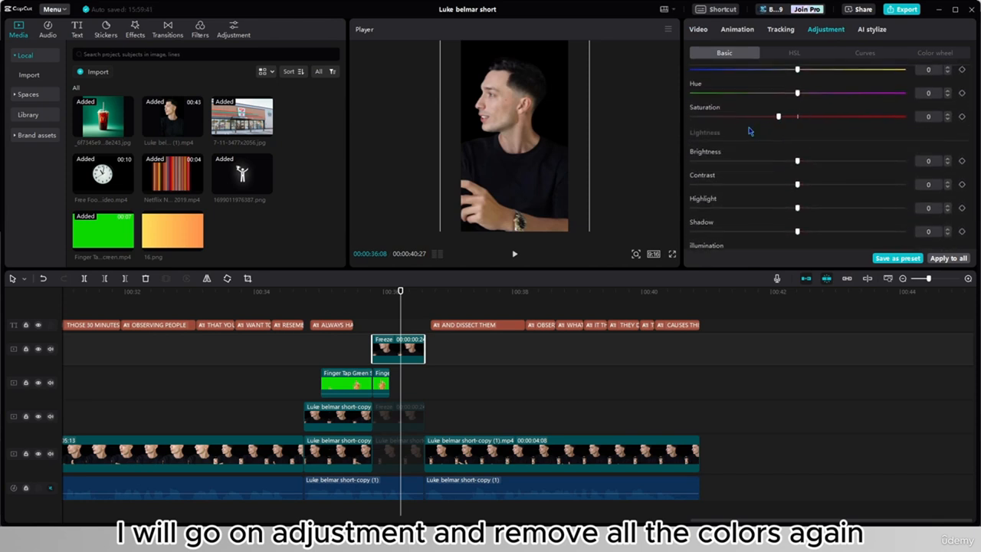
left_click_drag(797, 117, 657, 128)
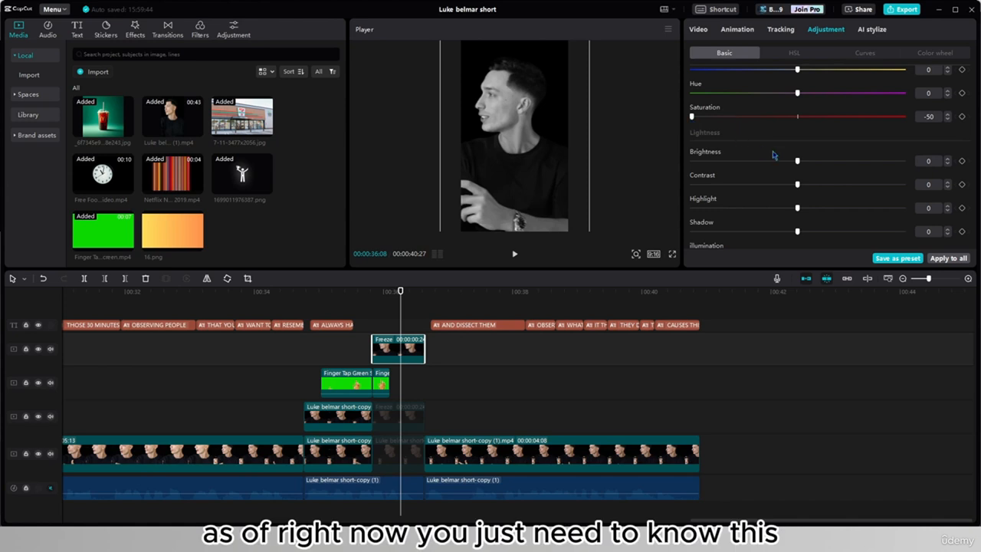
- Export the black-and-white frame as a 1080P PNG still named Luke belmar short(1)
left_click(668, 30)
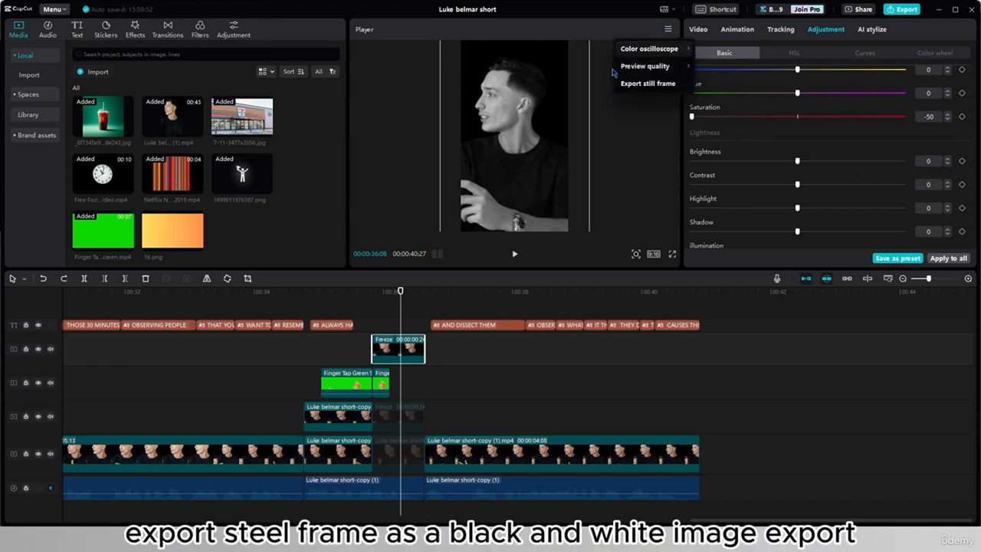
left_click(669, 86)
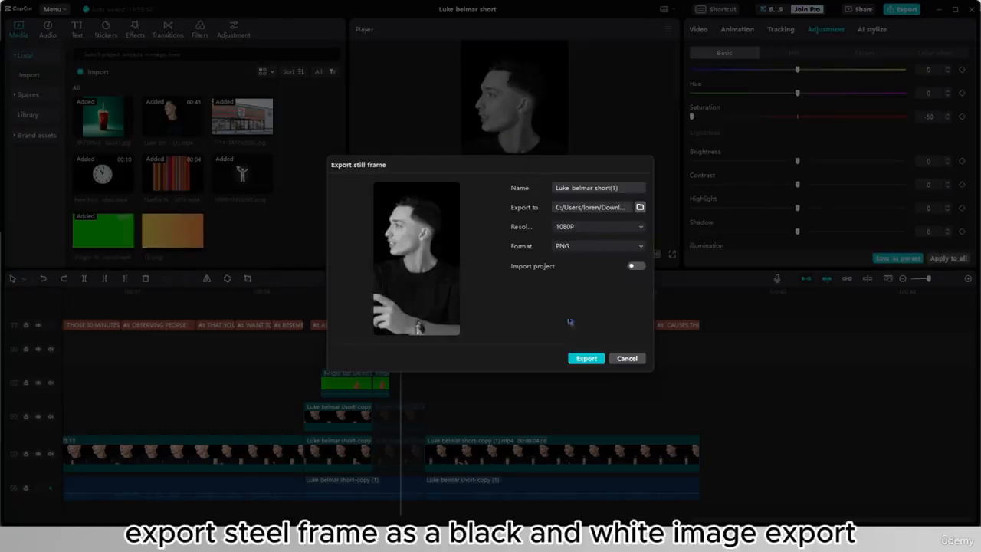
left_click(583, 358)
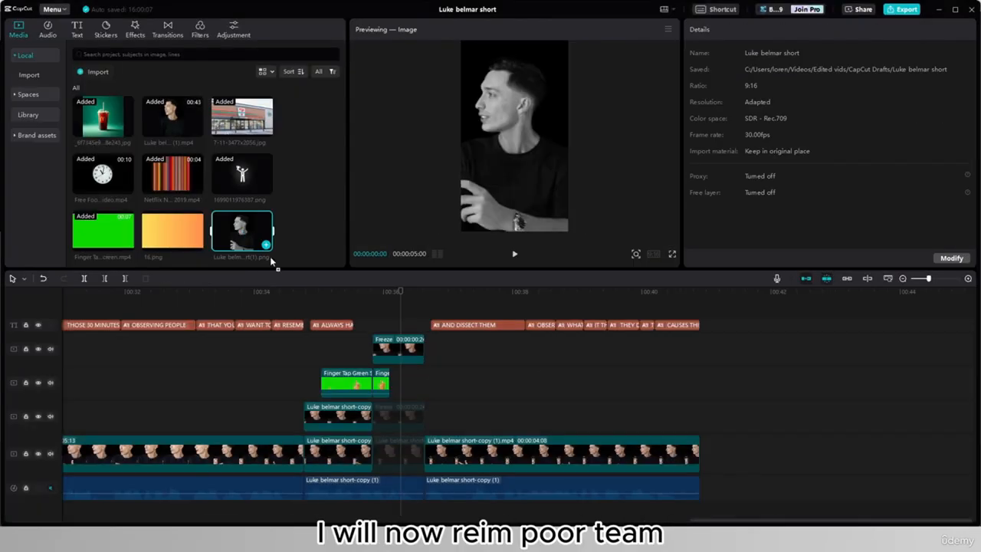
- Replace the cutout frozen clip with the imported black-and-white still and put it on layer 2, below the hand
left_click_drag(270, 256, 373, 312)
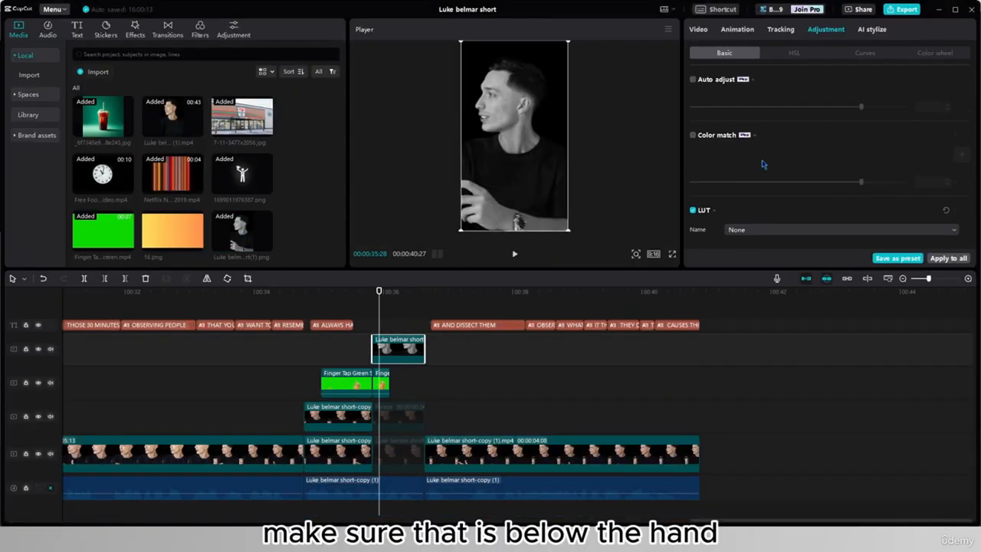
scroll(760, 160, "down", 8)
left_click(698, 29)
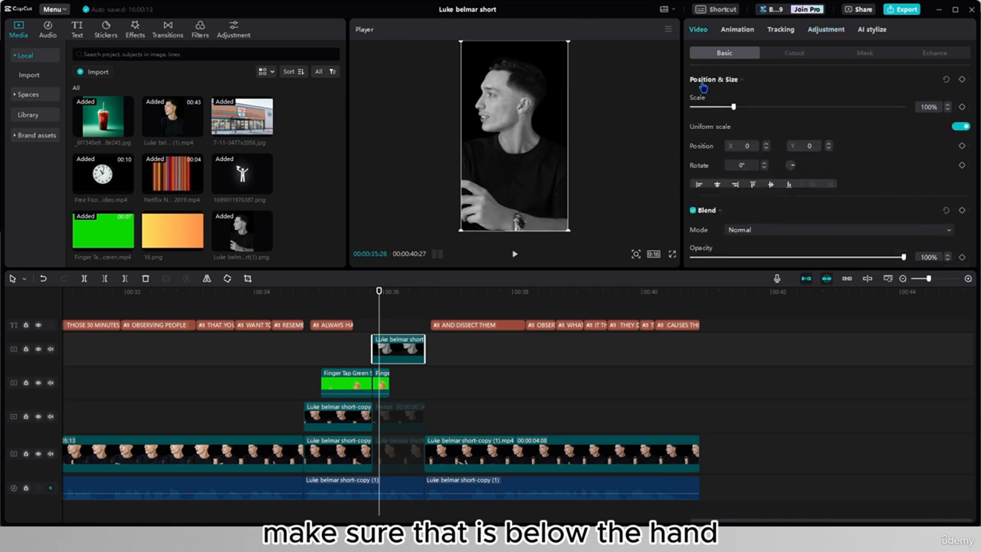
scroll(740, 228, "down", 10)
left_click(739, 228)
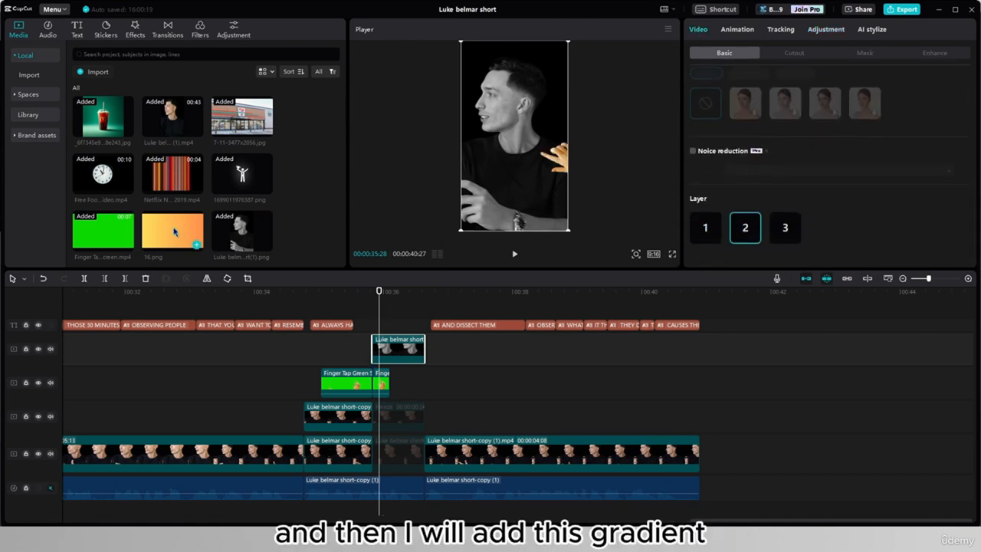
- Add the 16.png gradient above the black-and-white still, trim it to the freeze's length and scale it to 339% to fill the frame
left_click_drag(173, 232, 370, 309)
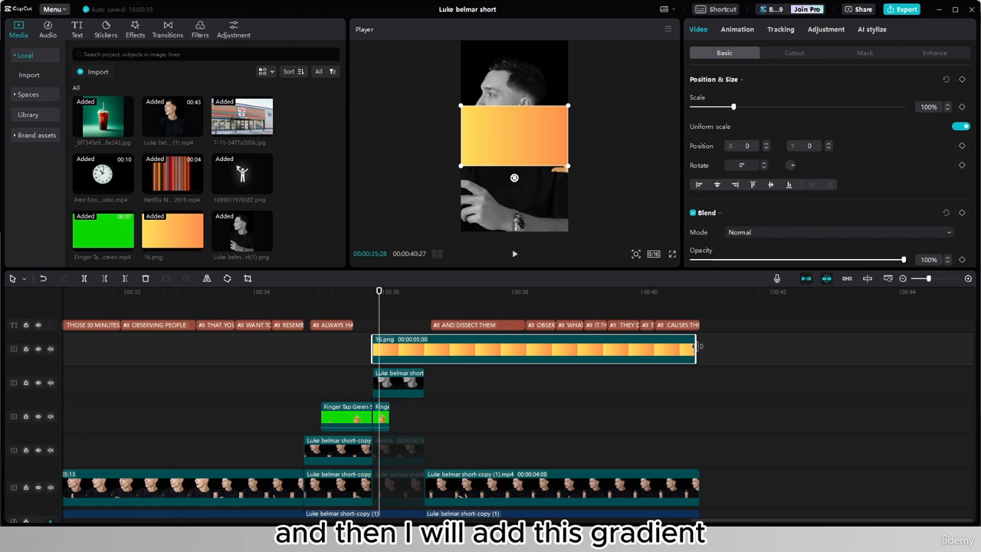
left_click_drag(695, 349, 425, 348)
left_click_drag(566, 166, 735, 265)
left_click_drag(476, 149, 596, 146)
- Set the gradient's blend mode to Overlay and its color temperature to 50
left_click(777, 232)
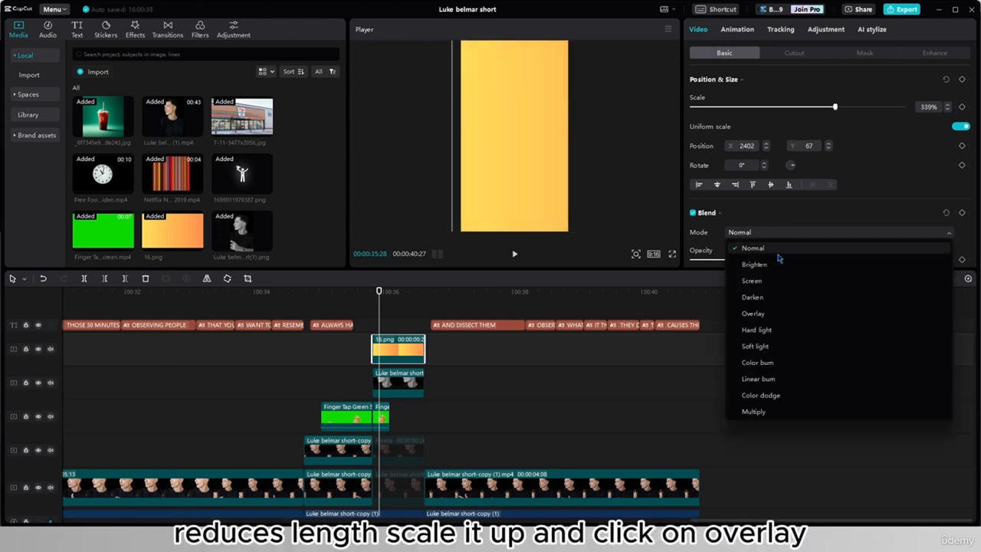
left_click(765, 314)
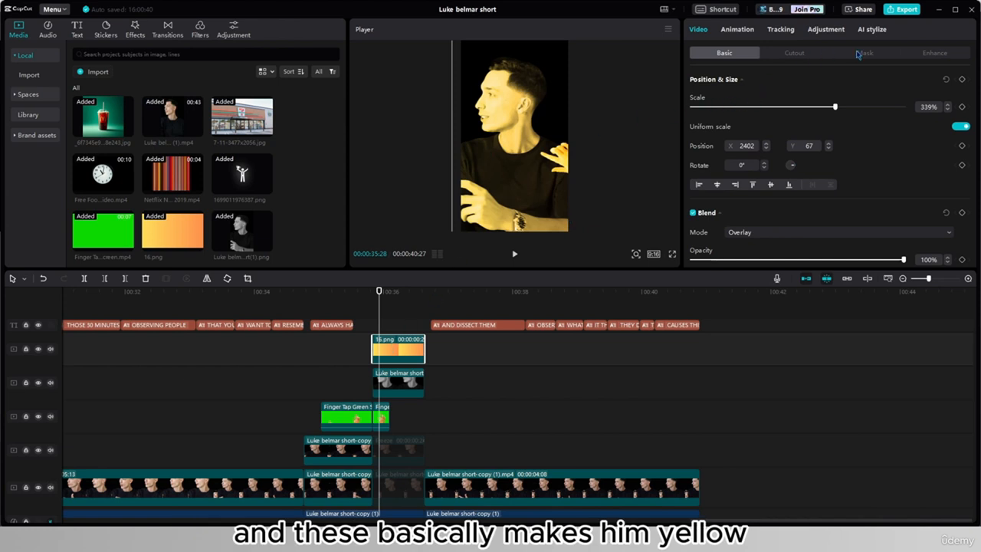
left_click(826, 29)
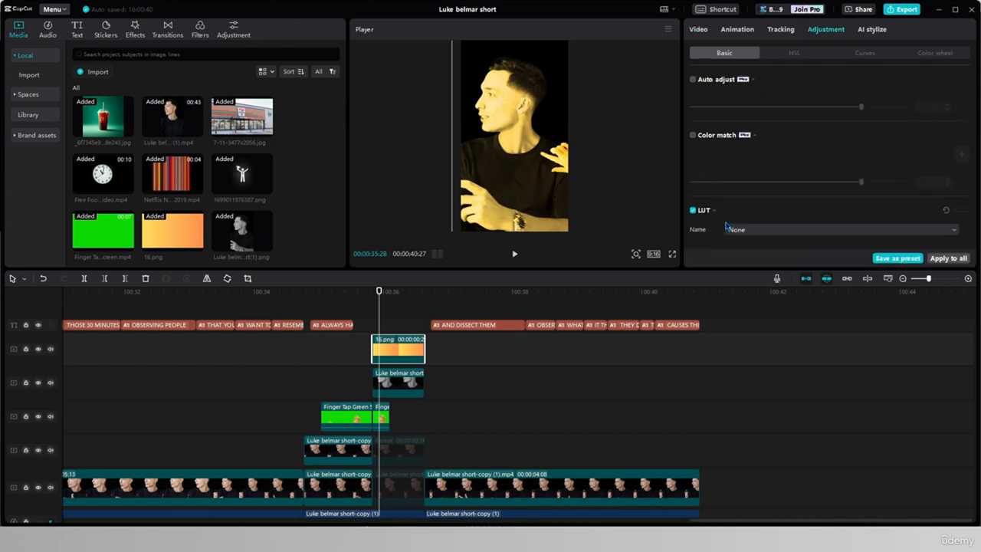
scroll(728, 226, "down", 5)
scroll(719, 230, "up", 3)
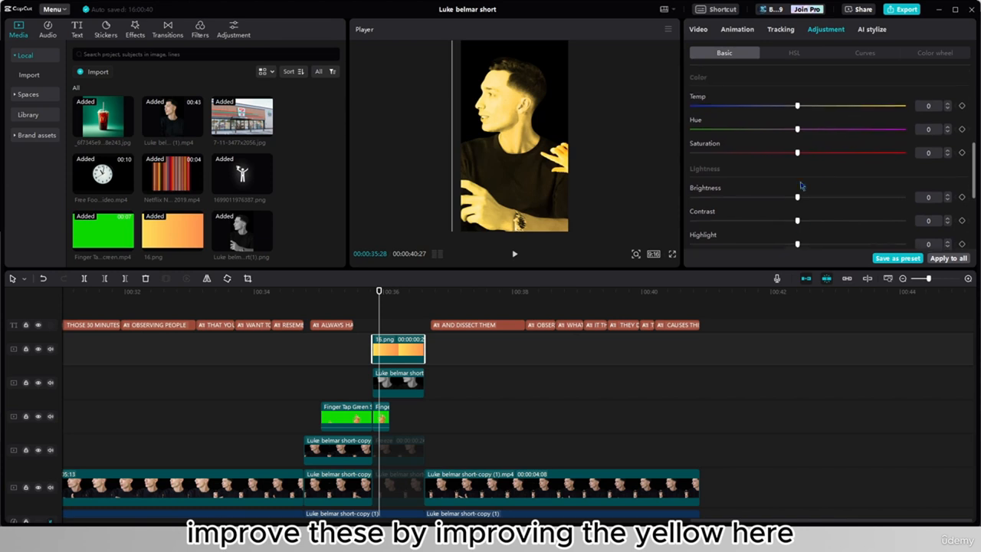
left_click_drag(797, 107, 883, 107)
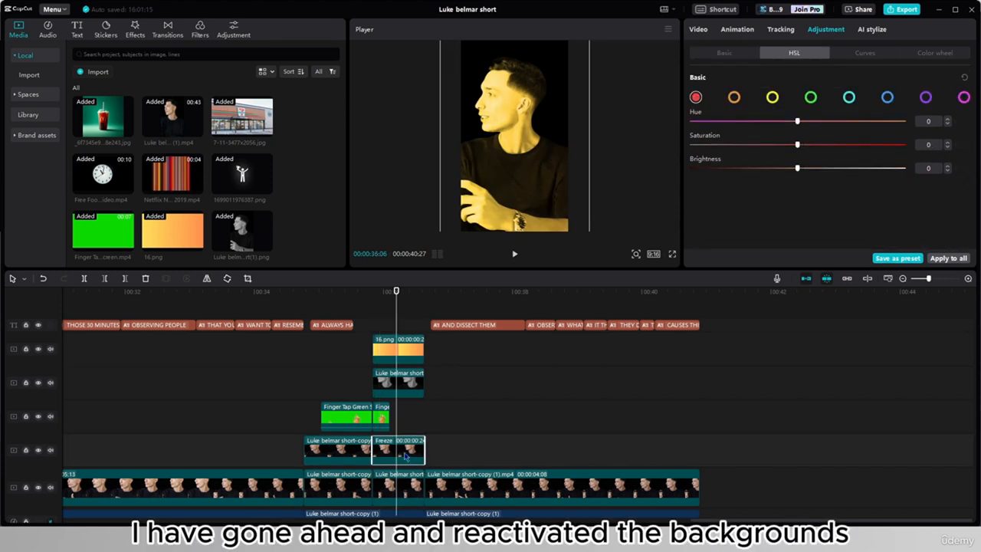
- Reactivate the background clips under the freeze and combine the gradient and black-and-white still into a compound clip
left_click(403, 482)
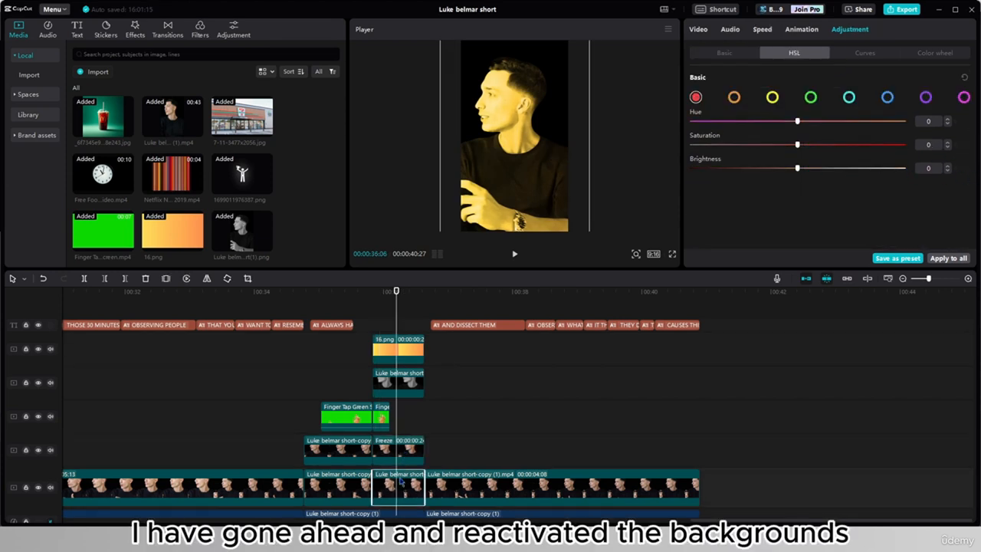
left_click(697, 28)
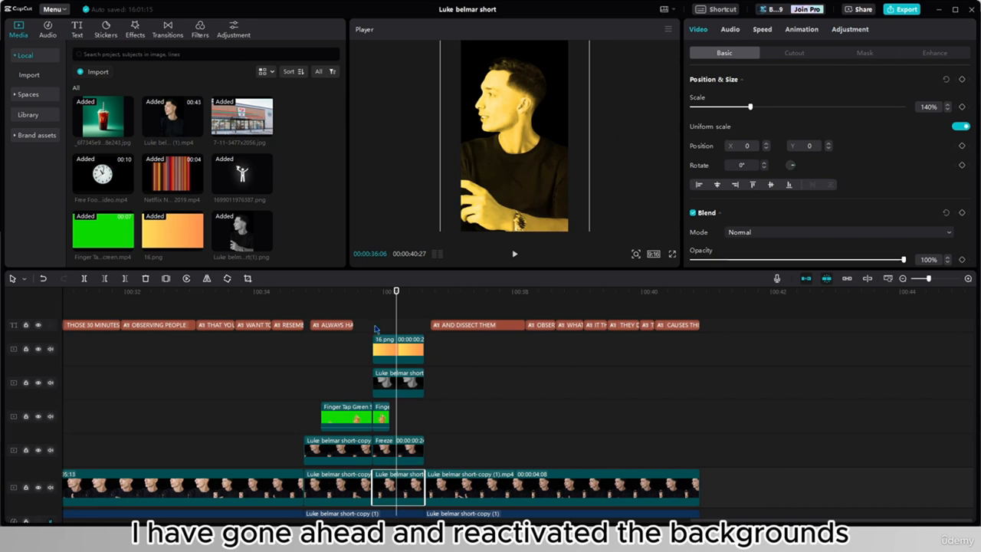
left_click_drag(375, 328, 414, 387)
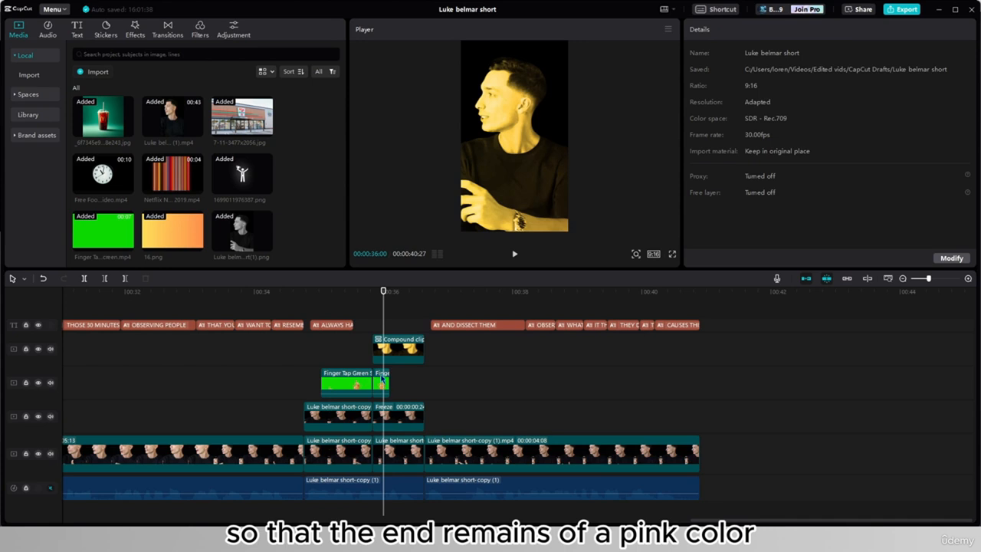
- Move the yellow compound clip to layer 2, below the hand, and play back the golden touch moment
left_click(391, 351)
scroll(832, 191, "down", 10)
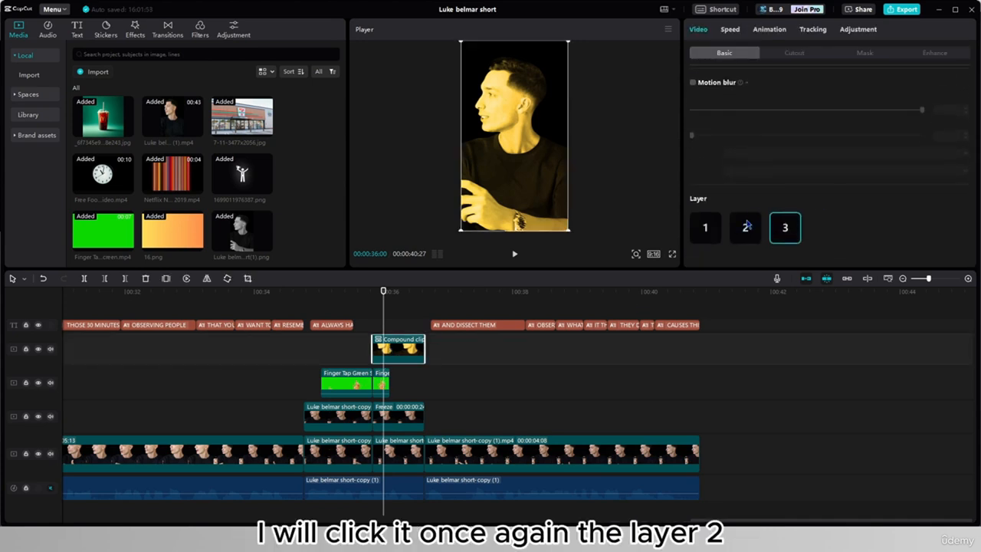
left_click(747, 226)
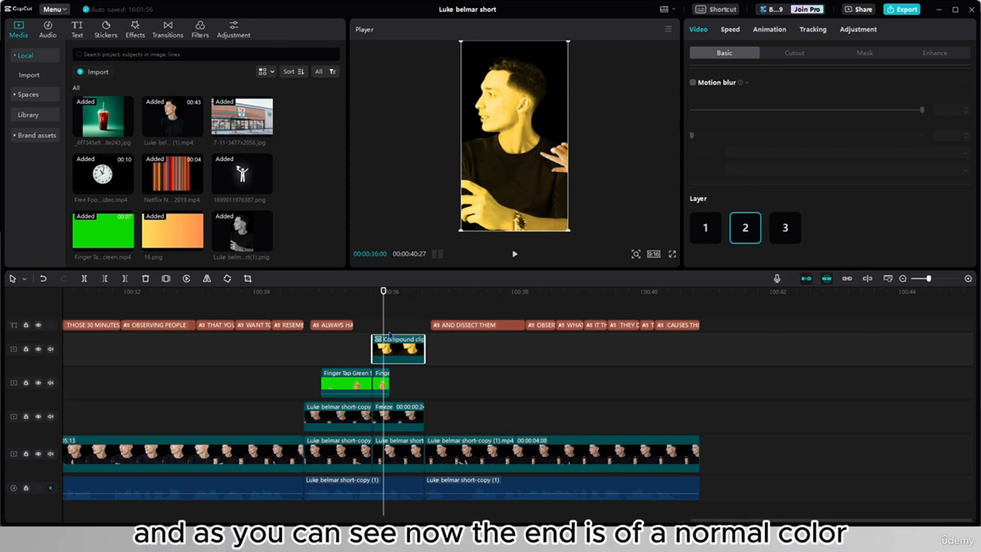
left_click_drag(382, 334, 243, 374)
left_click(514, 254)
left_click(512, 257)
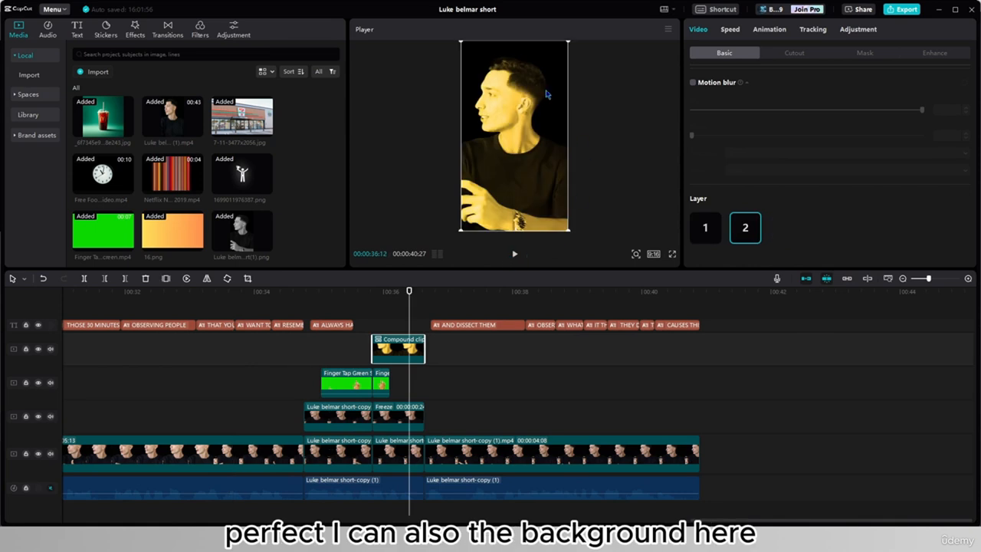
- Apply Auto cutout to the compound clip to remove its background
left_click(794, 53)
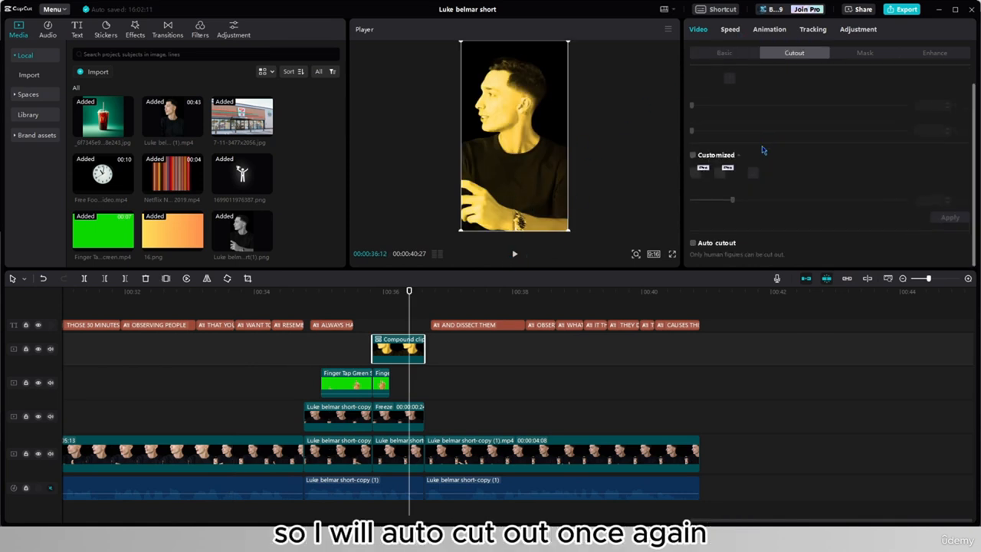
left_click(693, 242)
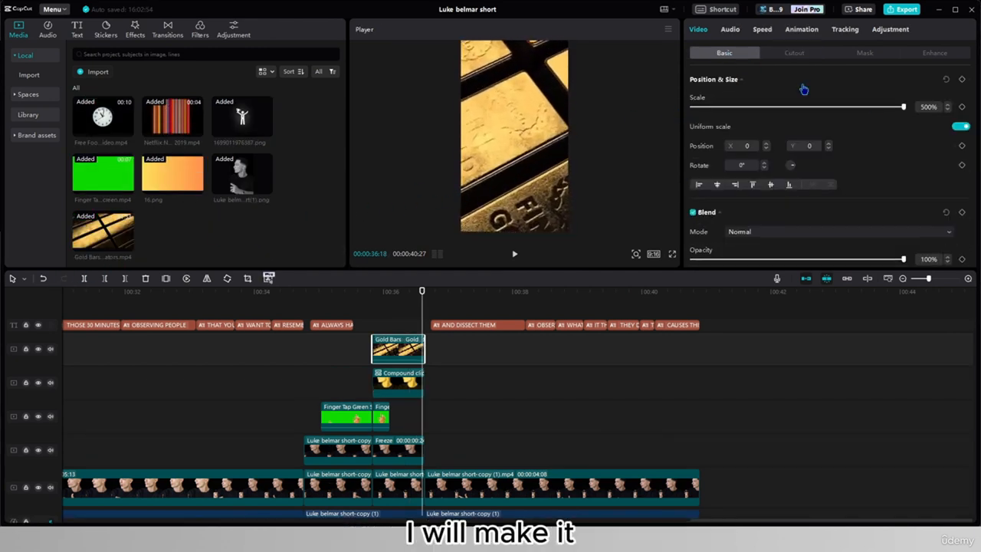
- Scale the Gold Bars video above the compound clip to 335%
left_click_drag(903, 106, 833, 107)
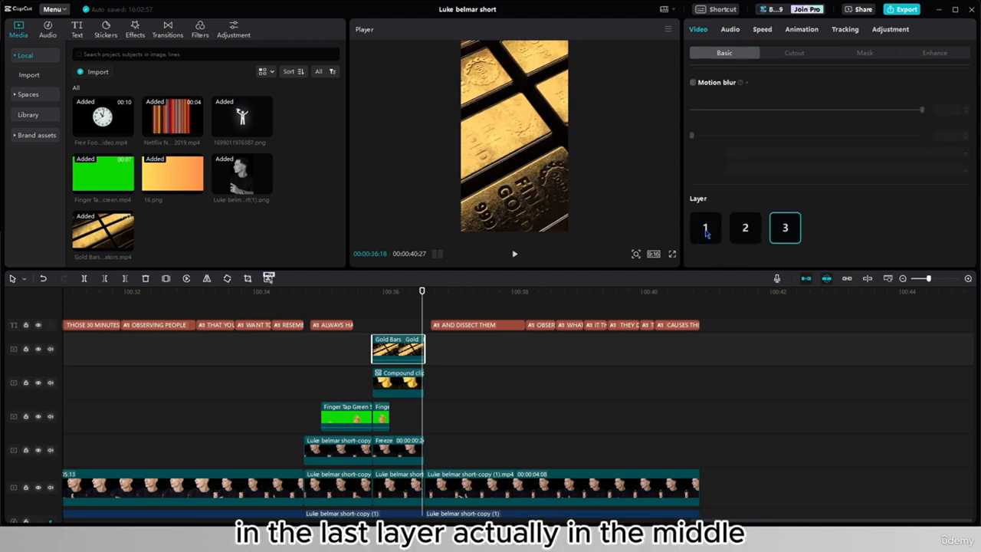
- Move the Gold Bars clip to layer 2, behind the yellow speaker cutout, and play back the scene
left_click(700, 239)
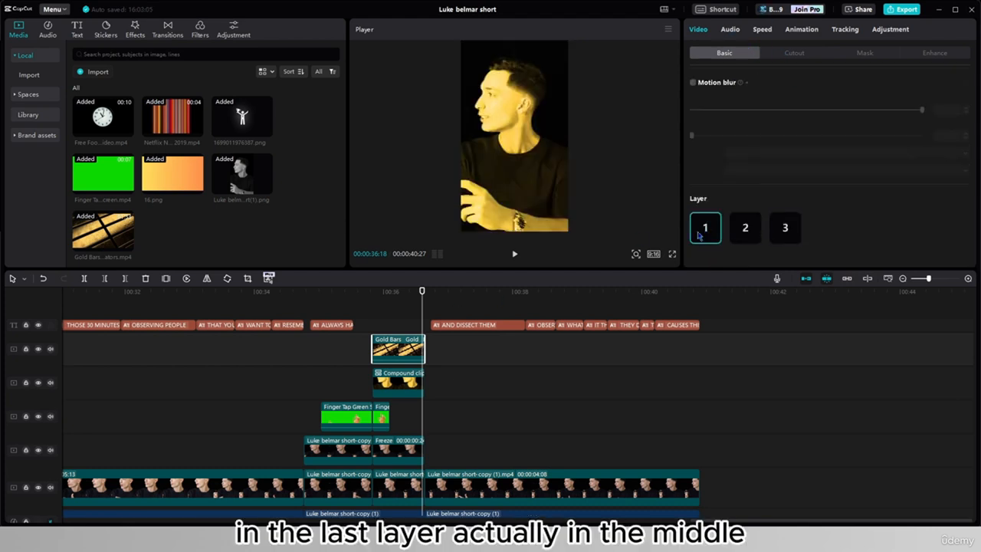
left_click(744, 228)
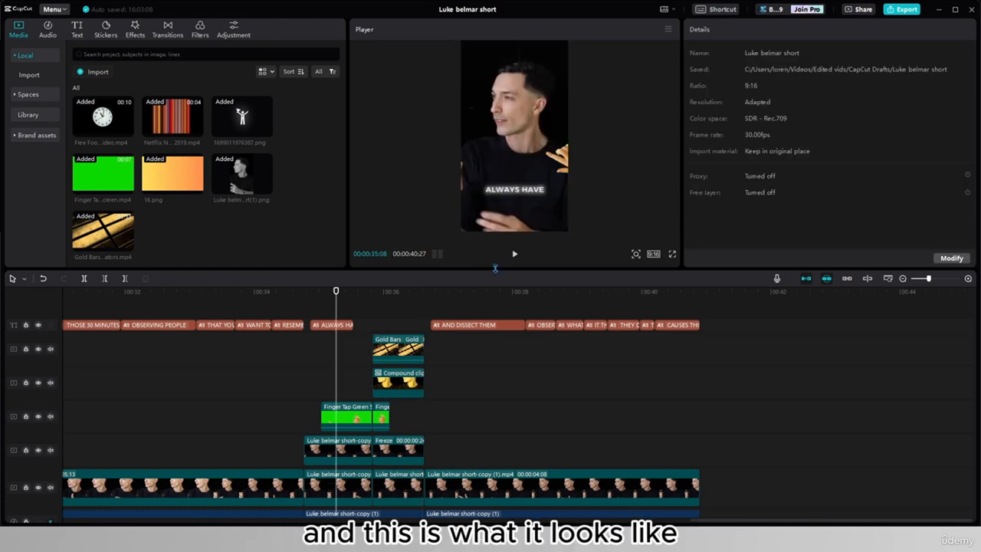
left_click(516, 255)
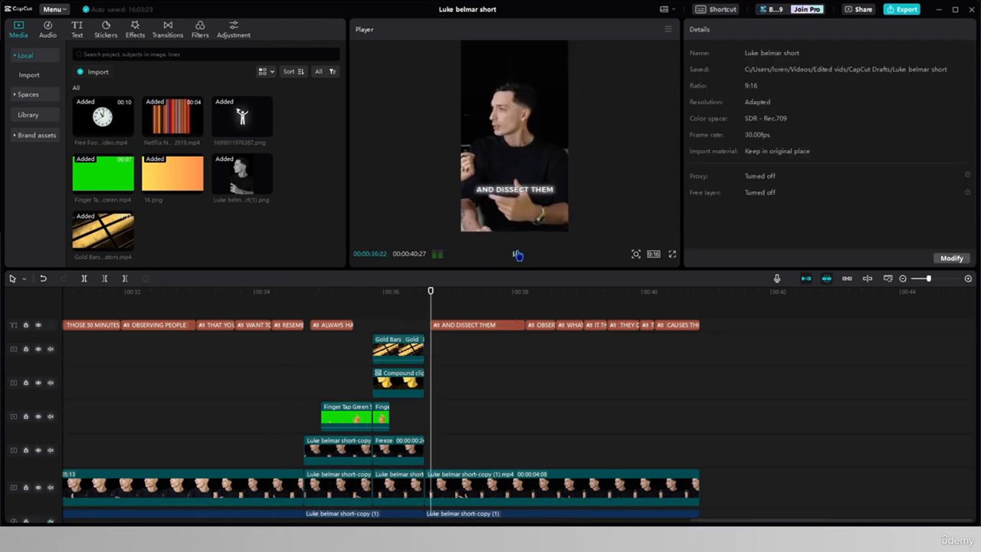
left_click(283, 387)
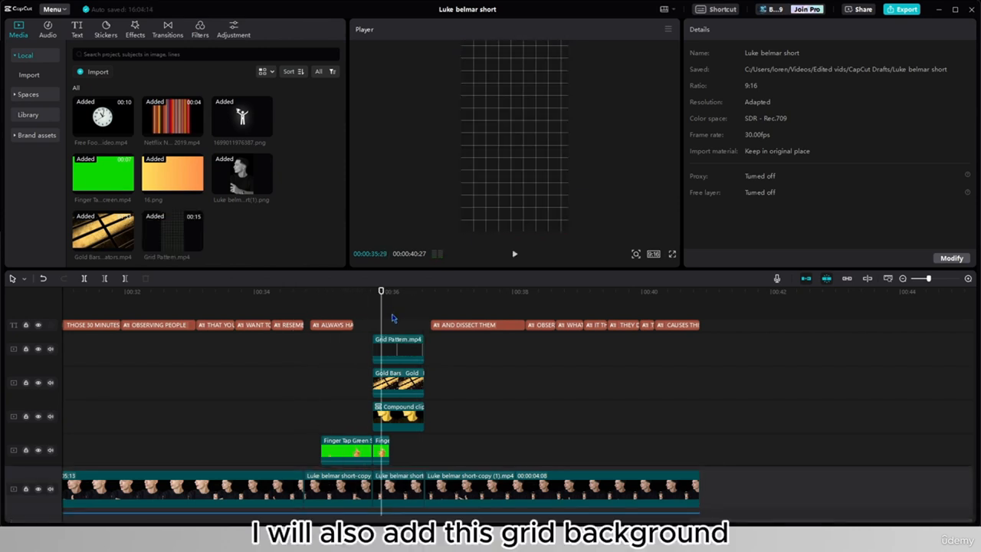
- Set the Grid Pattern clip's blend mode to Screen and reduce its opacity to 60%
left_click(388, 346)
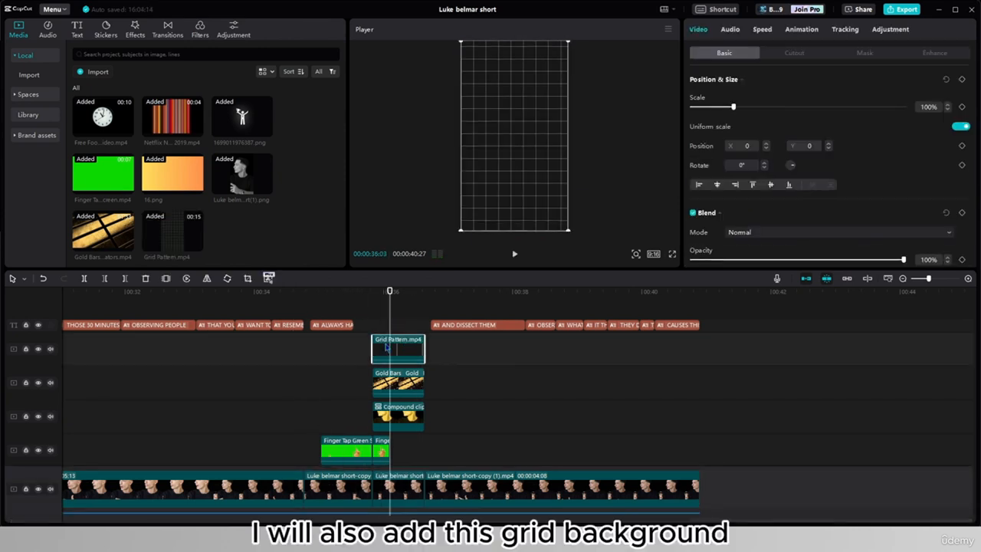
left_click(772, 233)
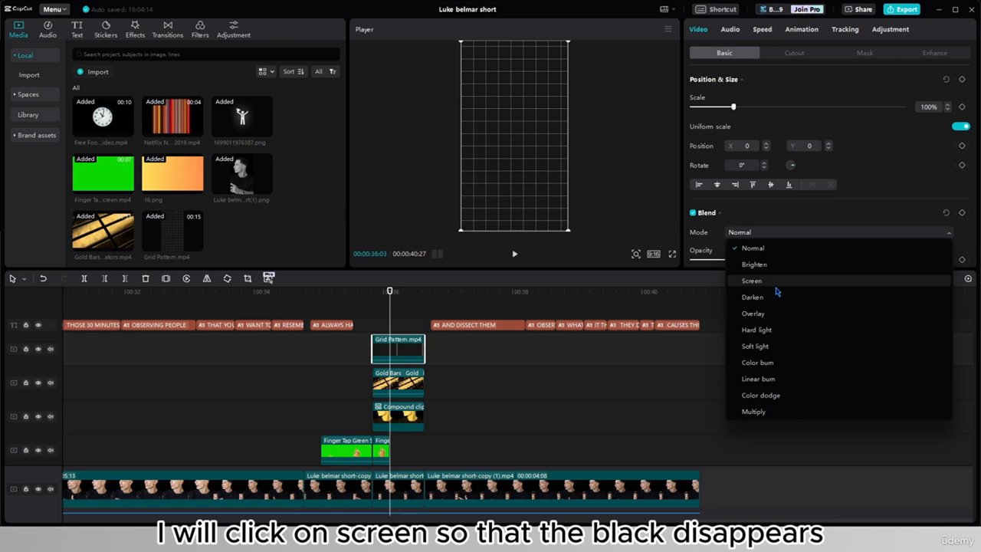
left_click(752, 280)
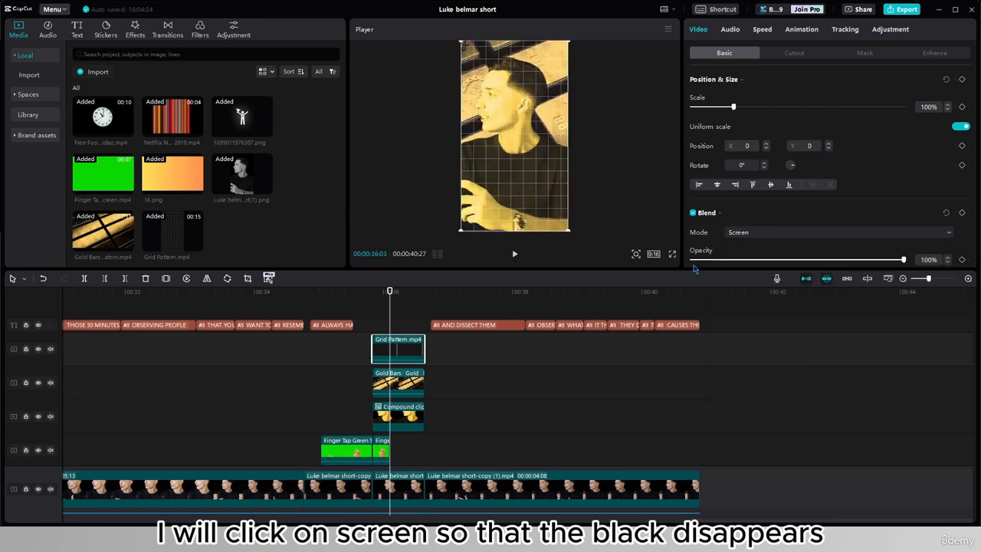
scroll(747, 222, "down", 2)
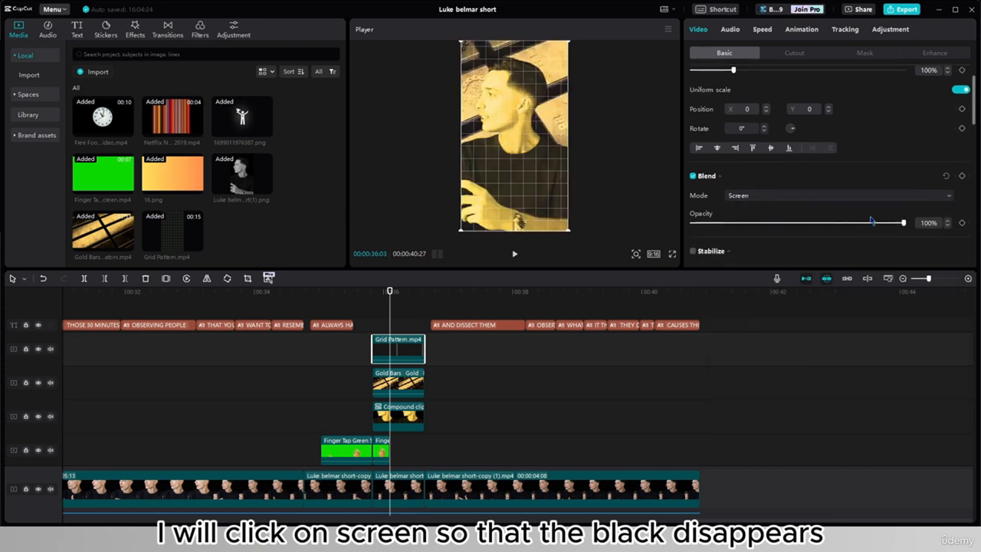
left_click_drag(902, 223, 815, 237)
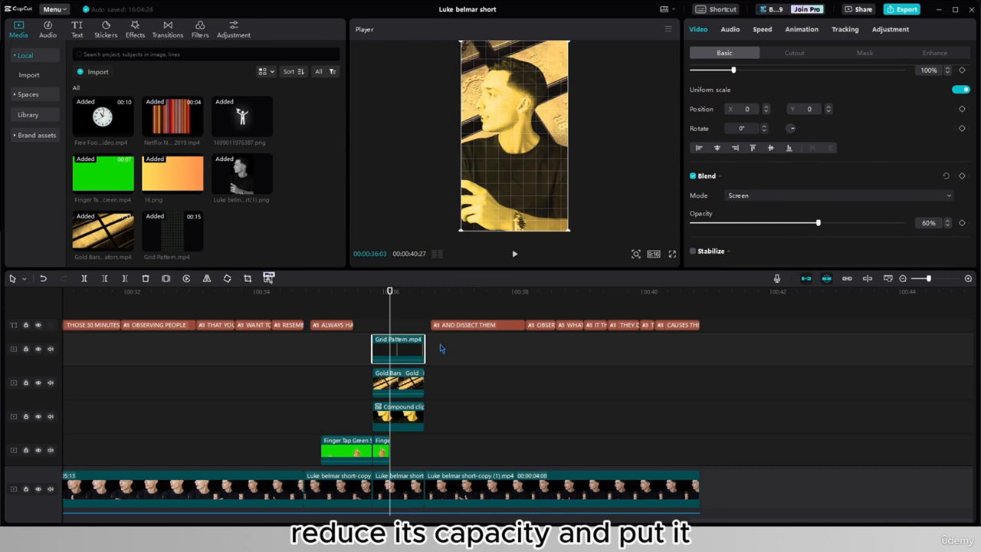
- Move the Grid Pattern clip to layer 4, between the speaker cutout and the gold bars, and check the frame
scroll(790, 258, "down", 5)
scroll(786, 249, "down", 5)
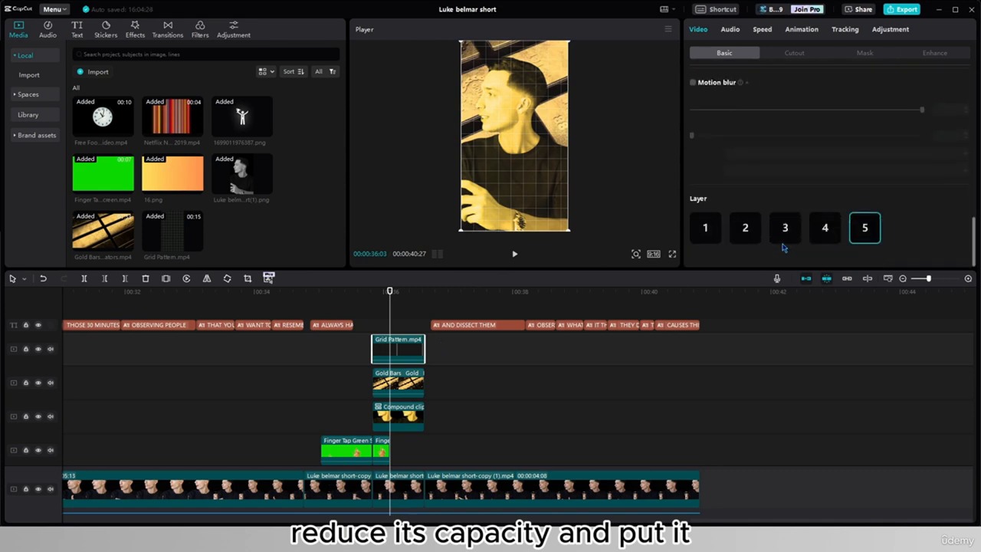
left_click(823, 227)
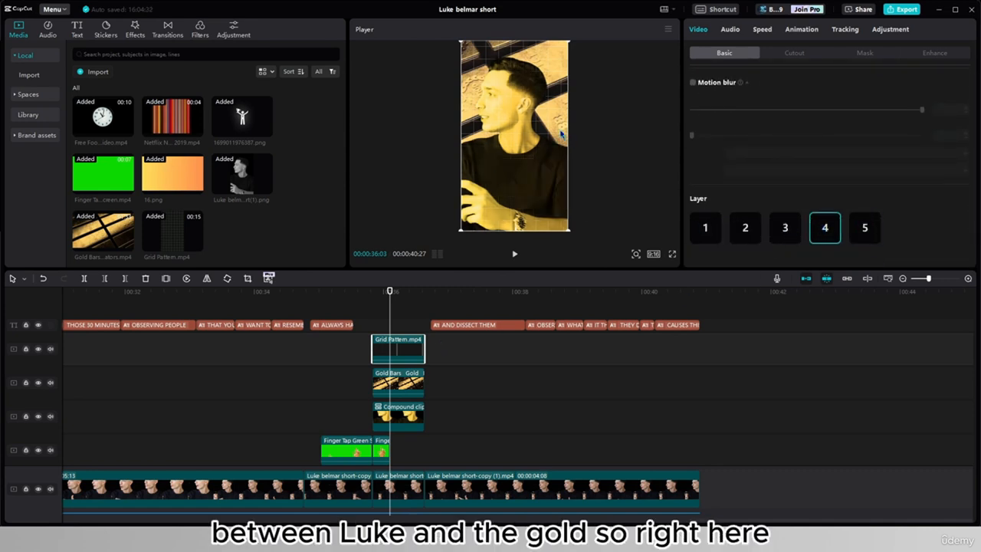
left_click(399, 325)
left_click(385, 322)
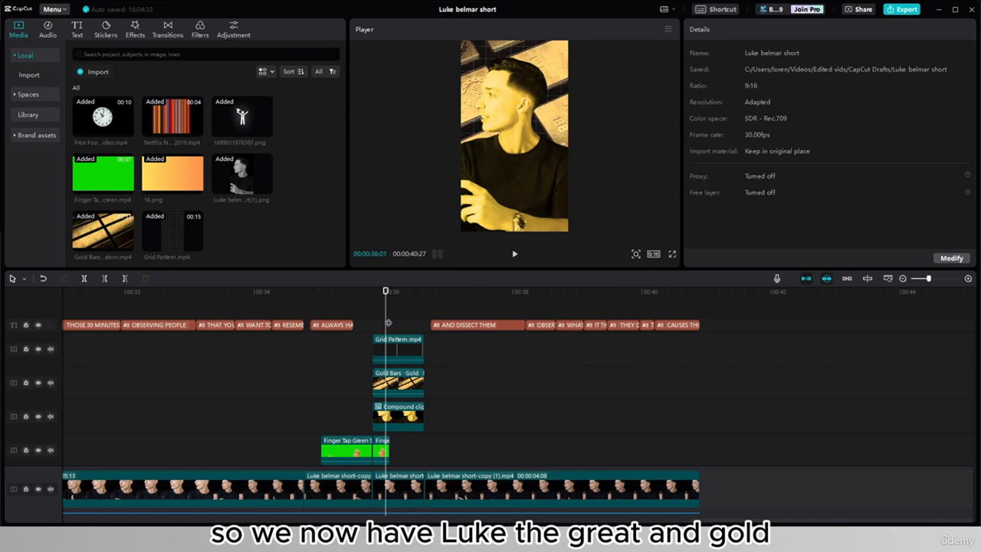
- Apply the Blur lens effect to the Gold Bars clip and play back the scene from the hand's entrance
left_click(414, 381)
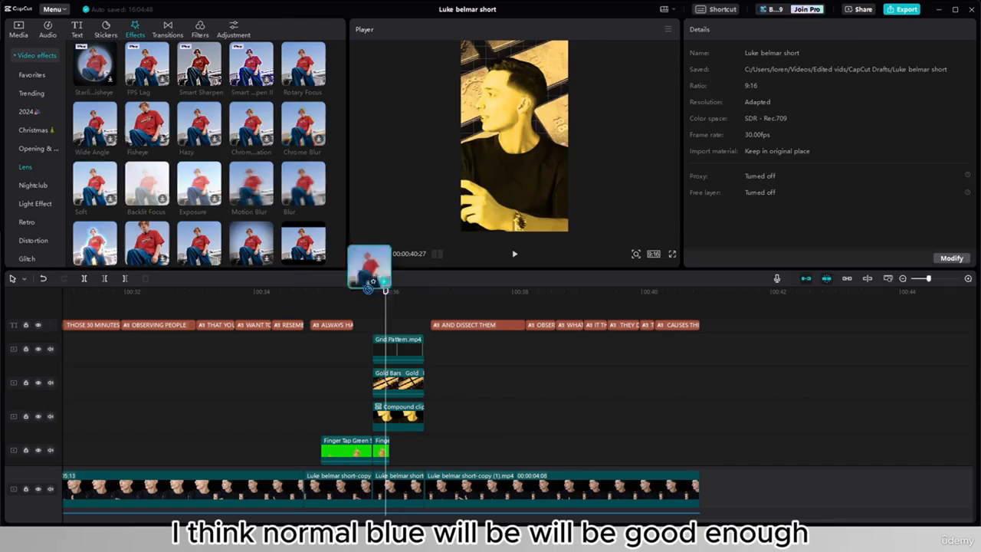
left_click_drag(372, 267, 386, 384)
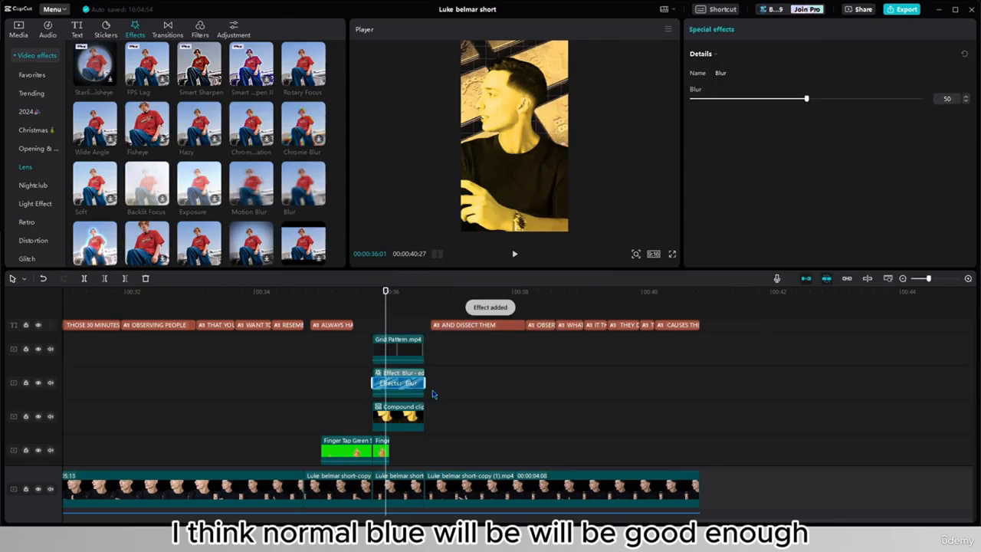
left_click(338, 376)
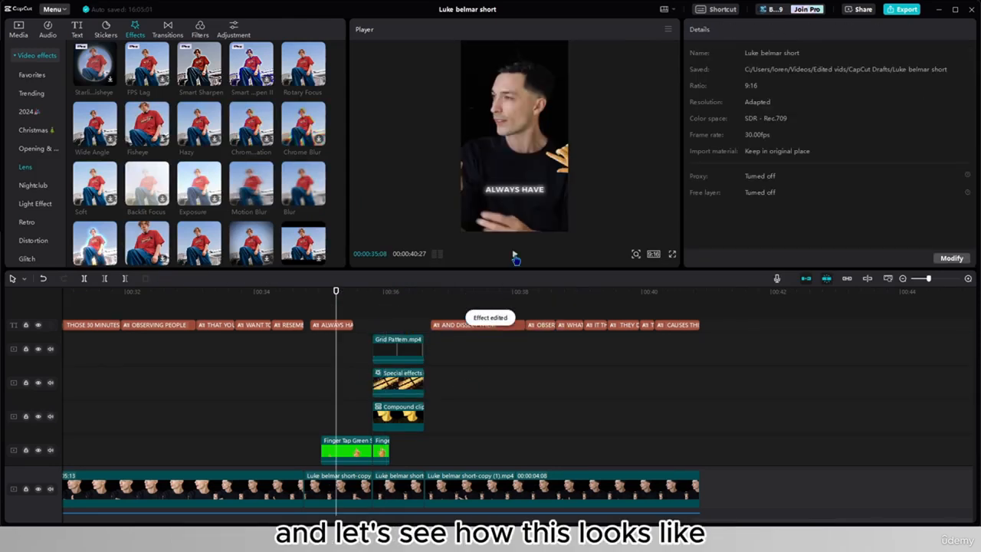
left_click(514, 254)
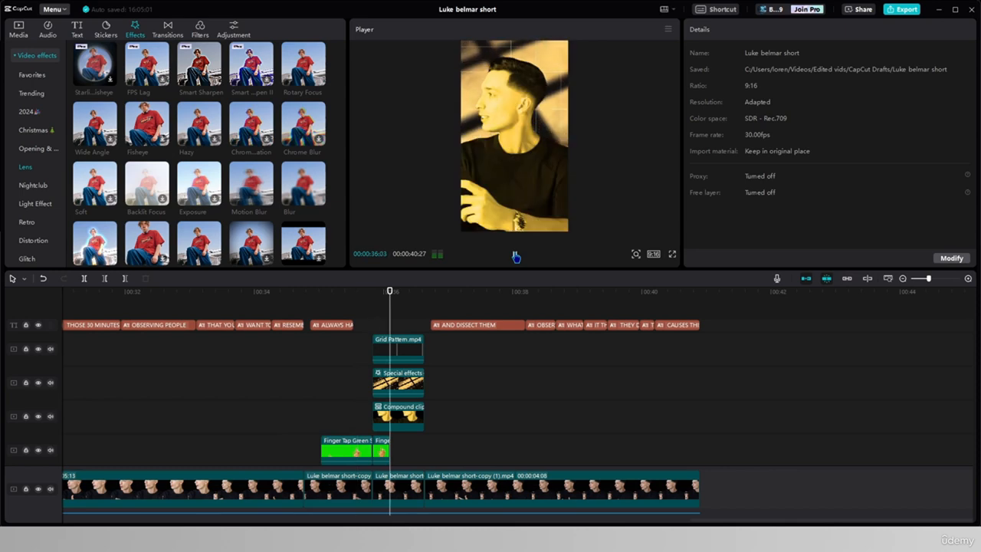
- Freeze the Grid Pattern clip, delete the moving part before the freeze and shift the freeze to the start of the gold bars
left_click(390, 349)
right_click(395, 348)
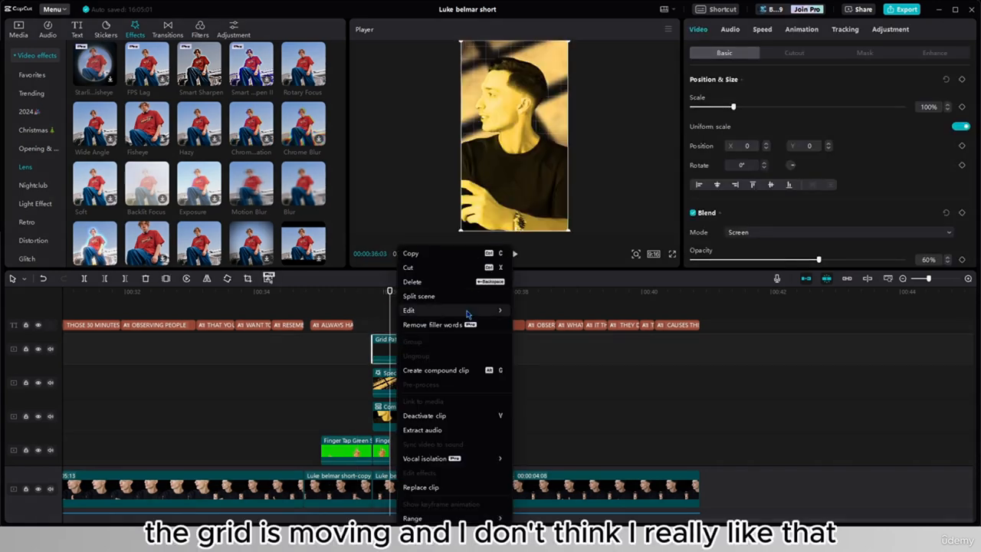
mouse_move(494, 311)
left_click(531, 310)
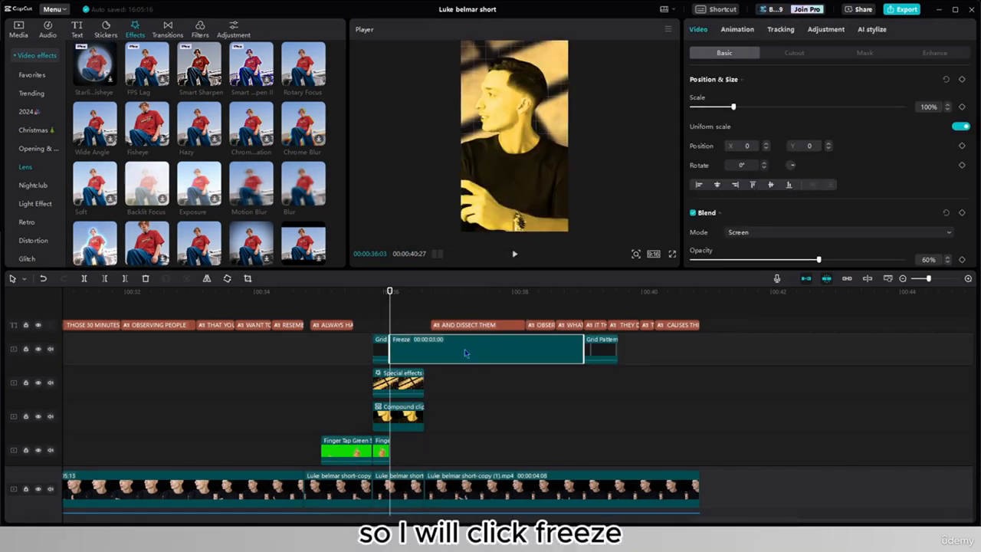
key("Delete")
left_click_drag(411, 353, 394, 353)
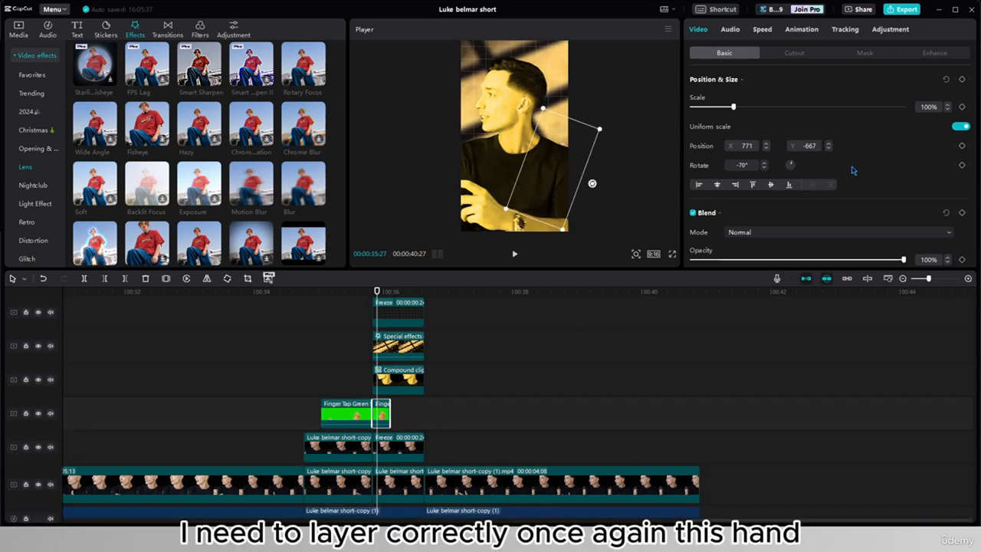
- Move the second Finger Tap Green Screen clip to layer 5 so the hand sits in front of the golden scene
scroll(850, 173, "down", 10)
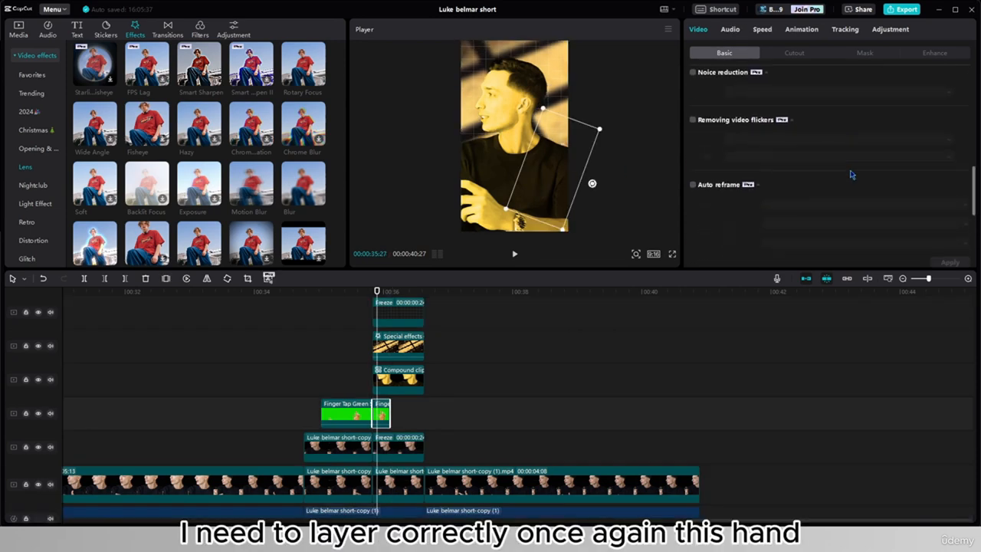
left_click(814, 235)
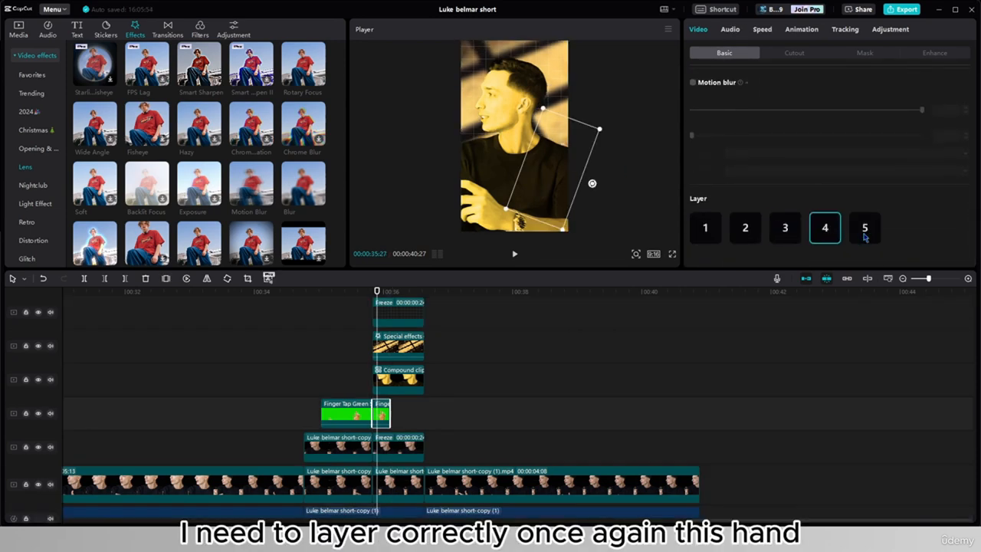
left_click(865, 228)
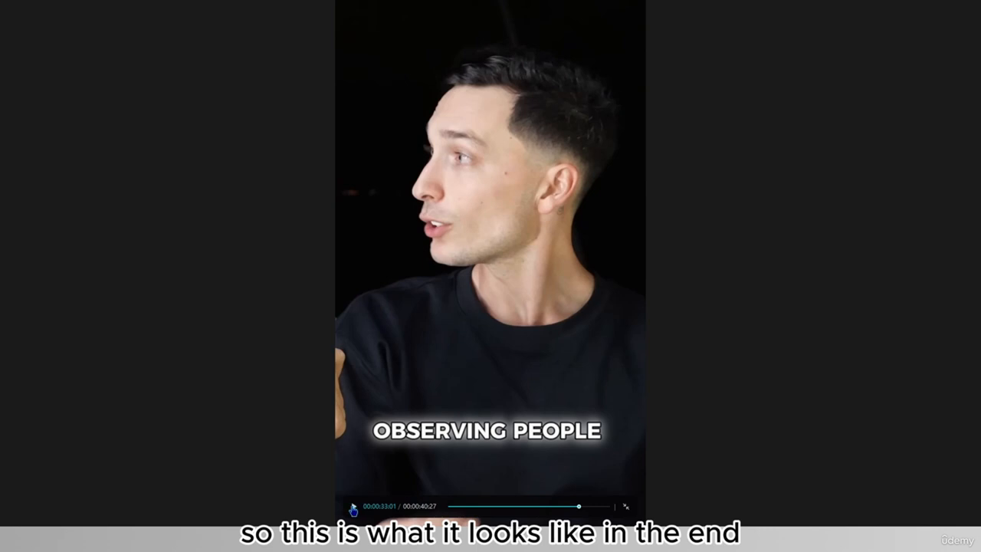
- Play back the finished golden touch scene in full screen, and scrub through the freeze in the timeline
left_click(351, 509)
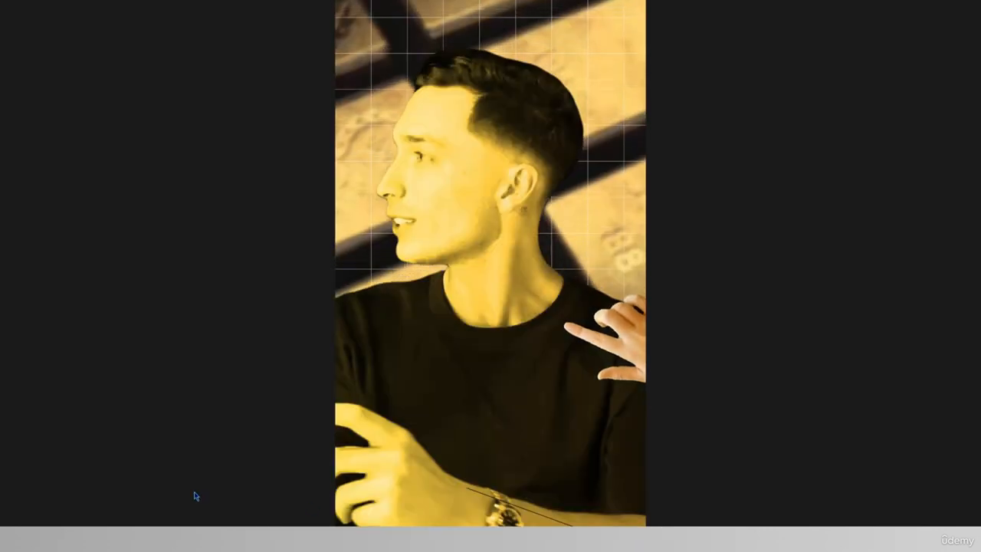
key("Escape")
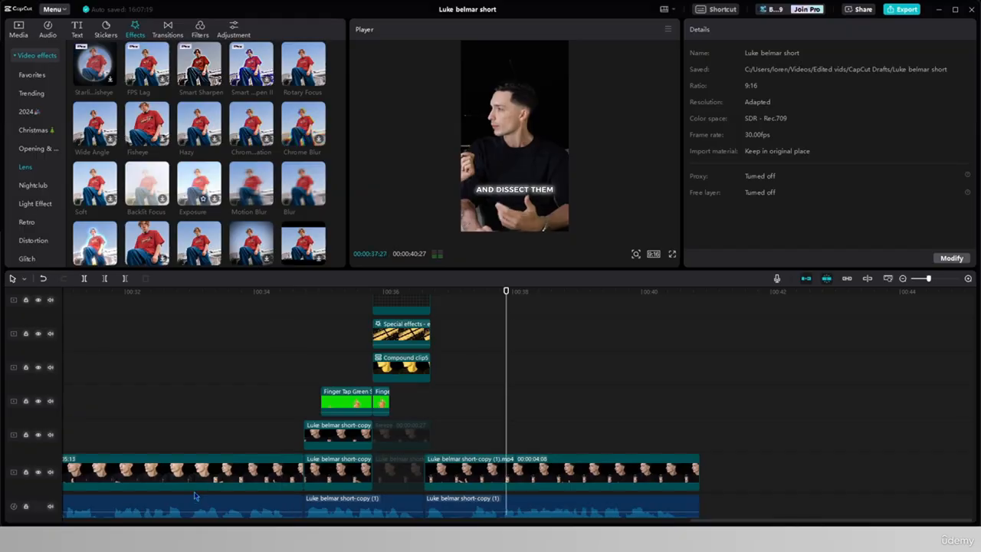
key("space")
scroll(451, 410, "up", 2)
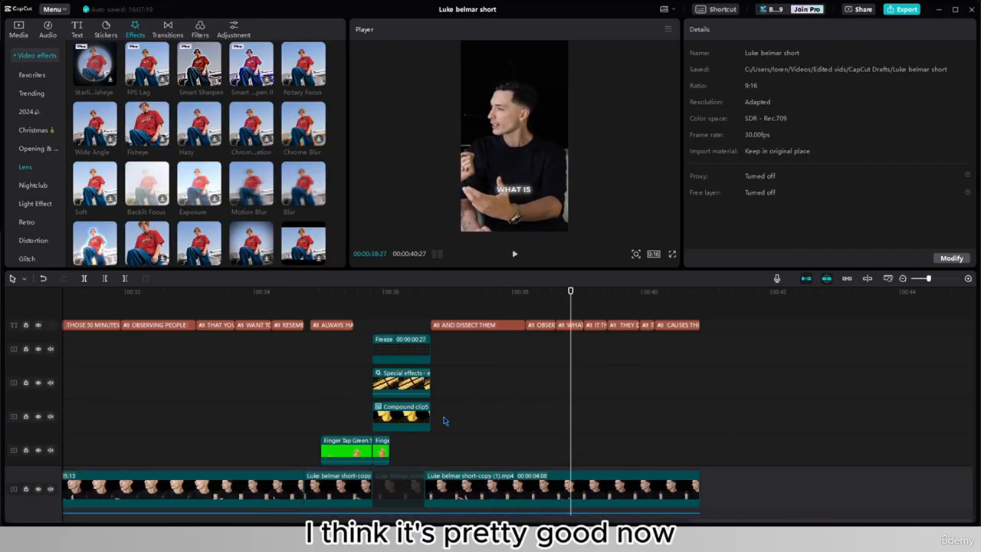
left_click(453, 421)
left_click_drag(453, 422, 421, 431)
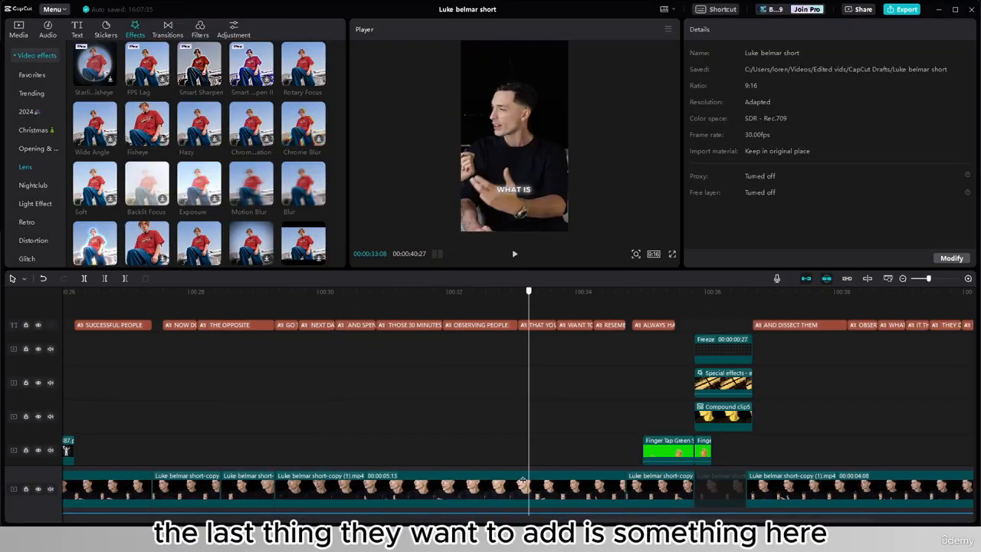
left_click_drag(528, 444, 421, 447)
- Review the stretch without overlays before the golden scene to find a spot for another visual
scroll(240, 426, "down", 2)
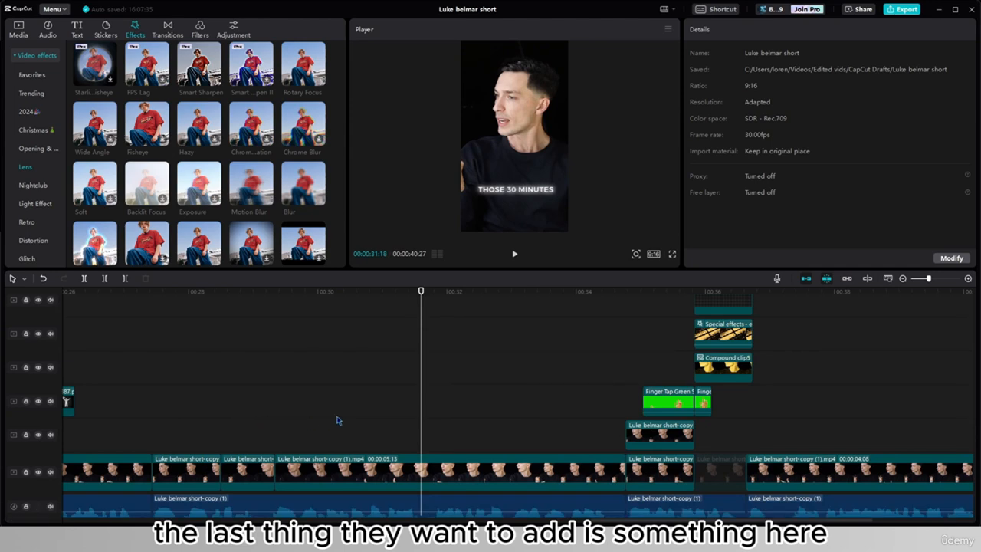
scroll(342, 407, "down", 2)
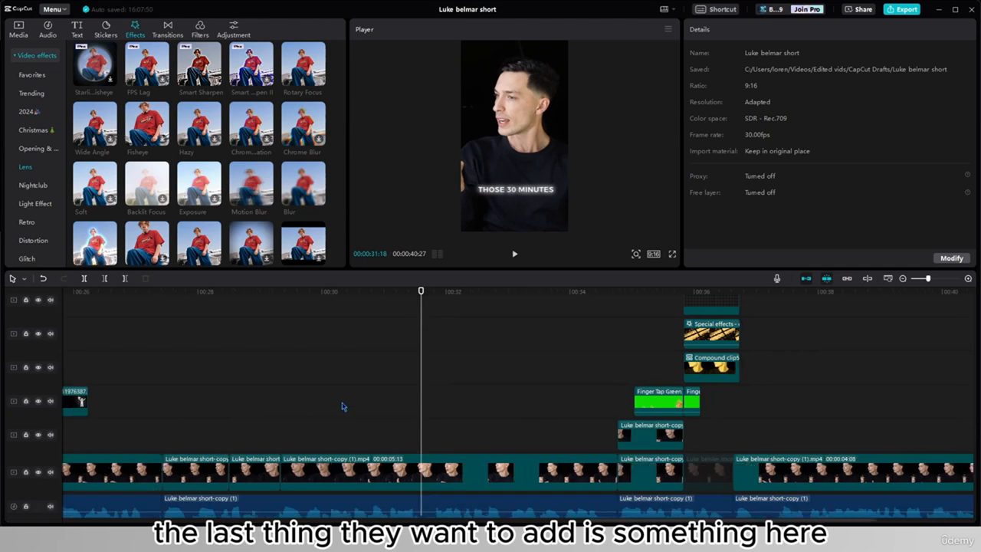
left_click(222, 402)
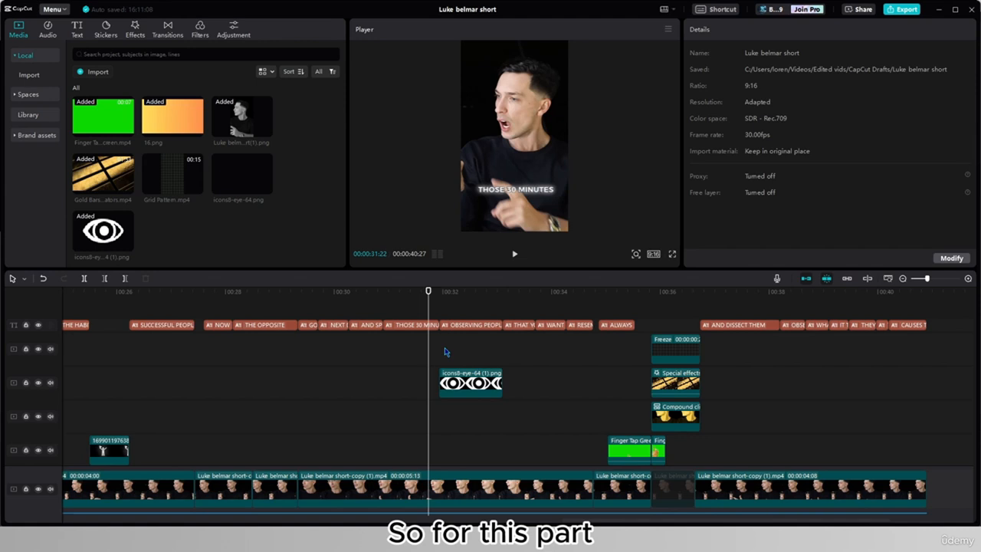
left_click_drag(446, 352, 436, 357)
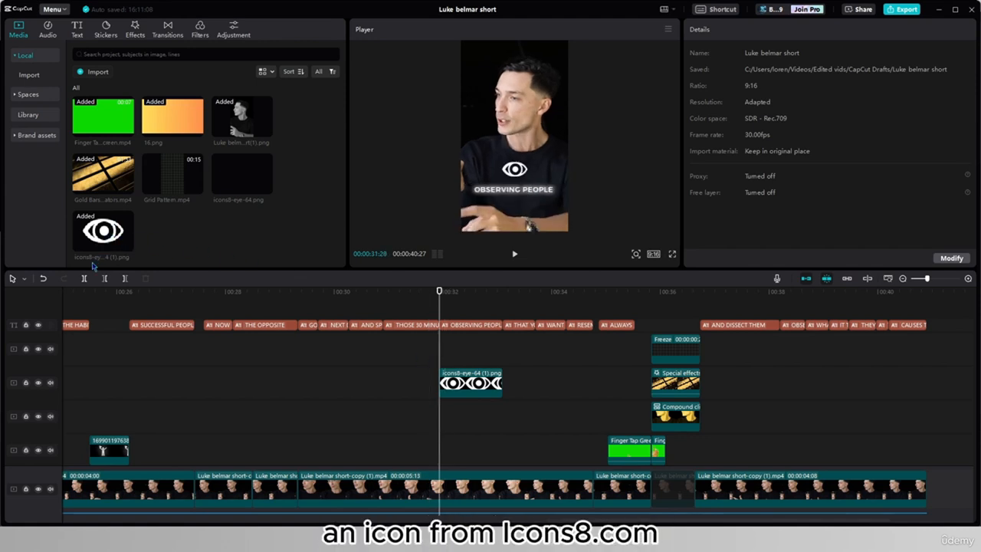
- Play back the eye icon above the OBSERVING PEOPLE caption and return the playhead to the icon's start
mouse_move(91, 249)
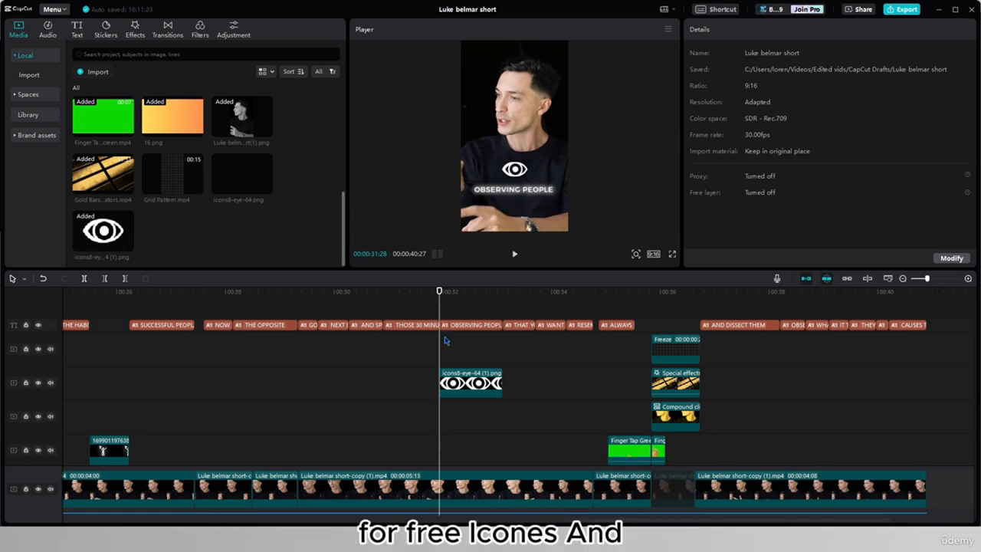
left_click_drag(440, 313, 405, 313)
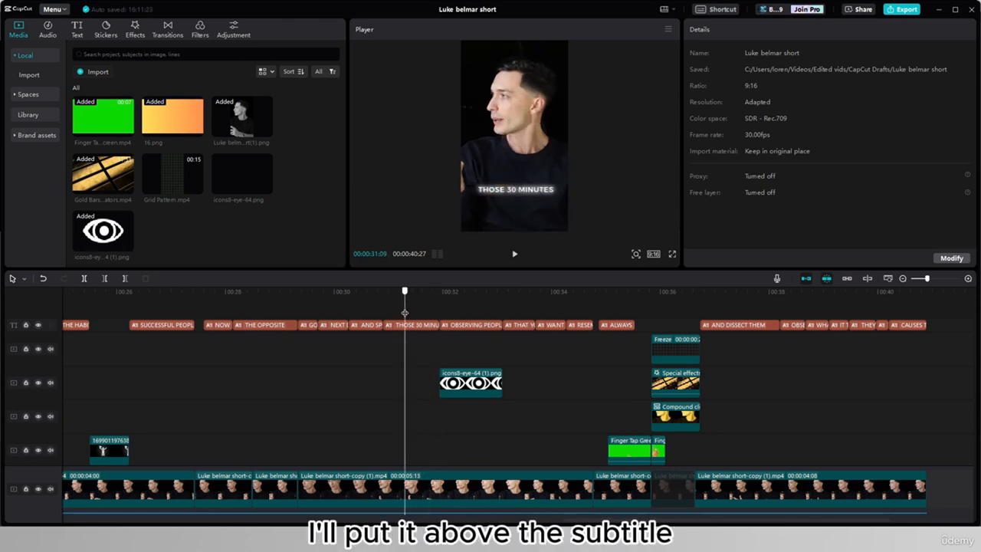
left_click(514, 253)
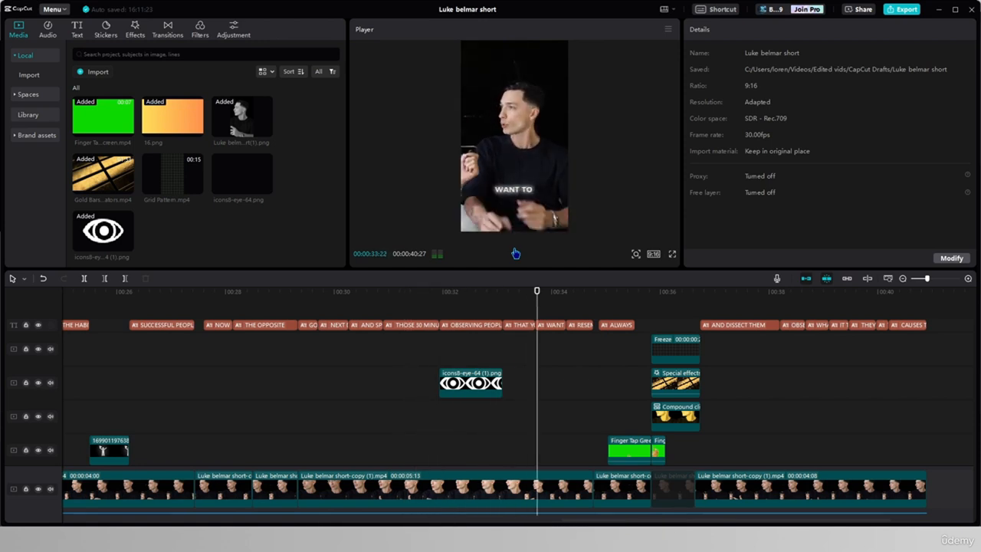
left_click(513, 253)
left_click(440, 354)
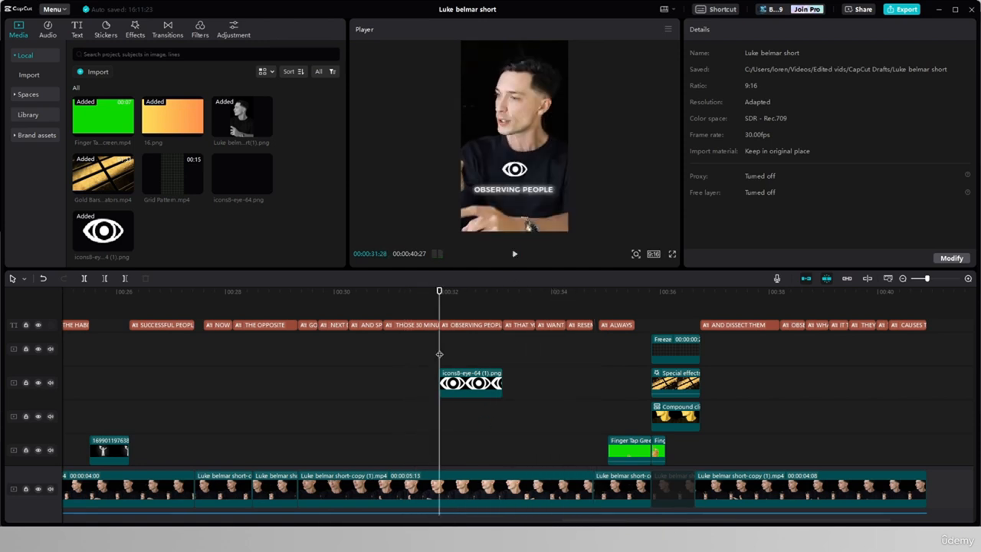